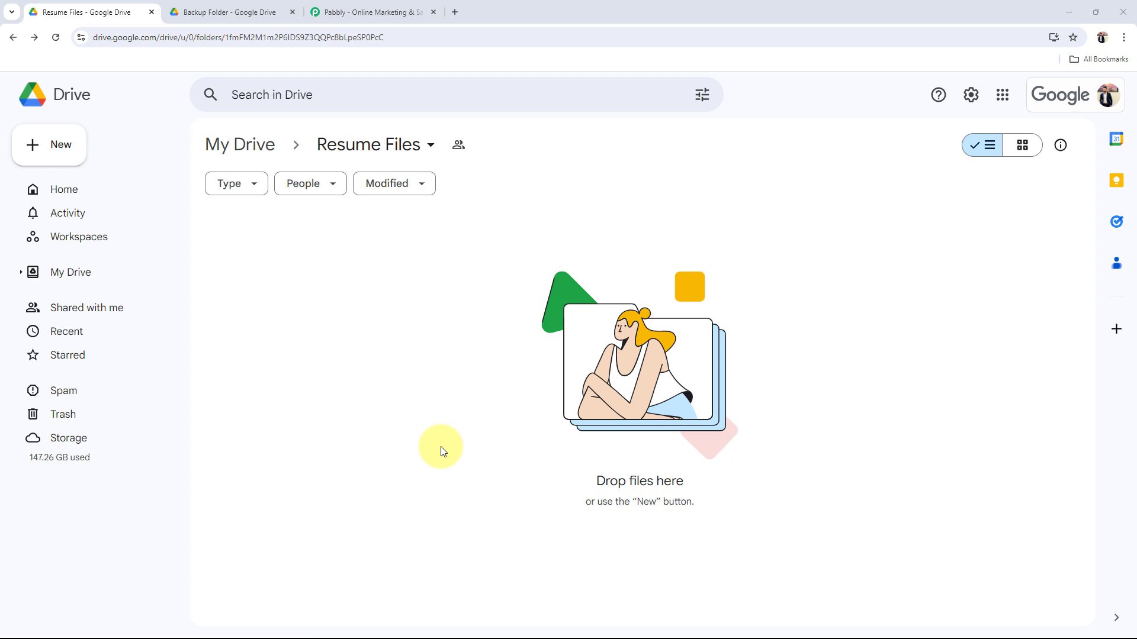
Check the contents of the Backup Folder and Resume Files folders in Google Drive
left_click(235, 12)
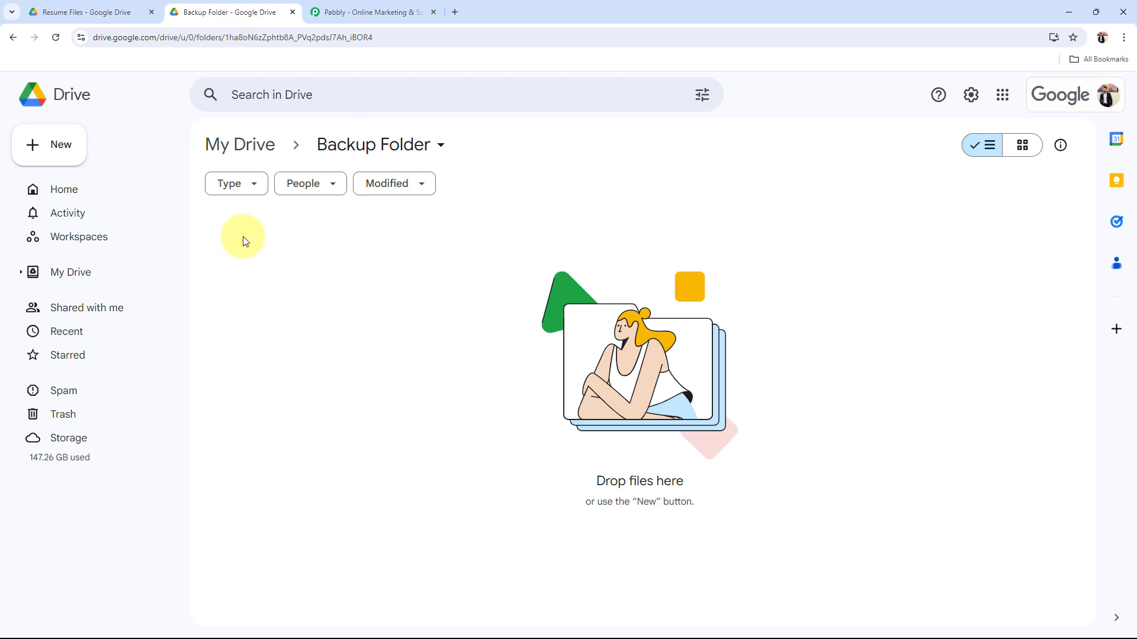
left_click(89, 12)
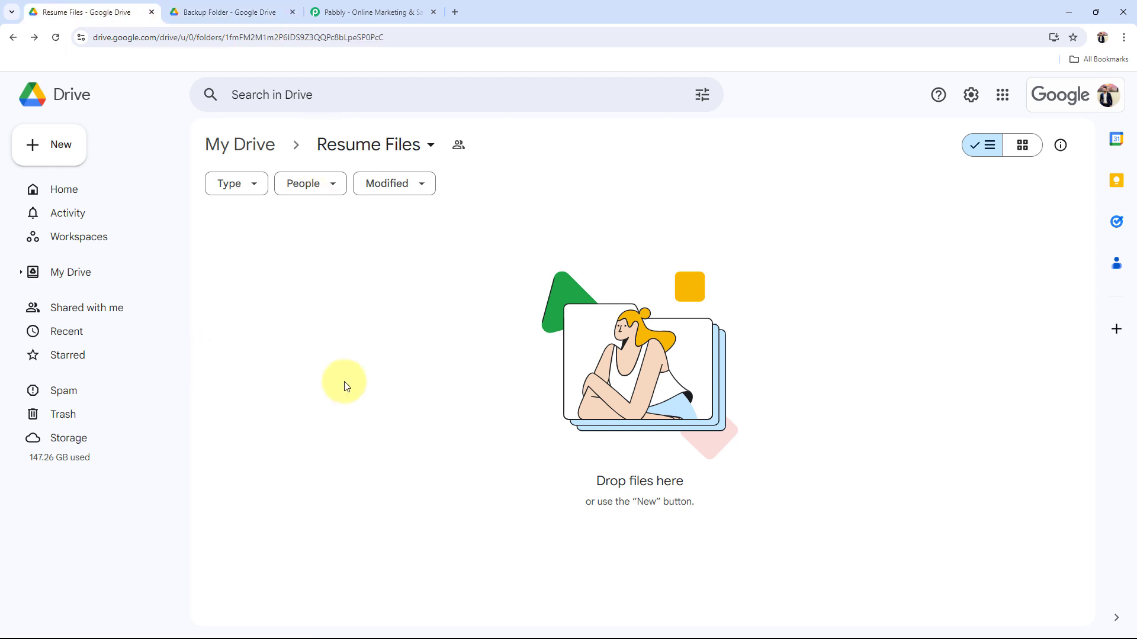
Switch to the Pabbly website, sign in and access the Pabbly Connect application
left_click(418, 11)
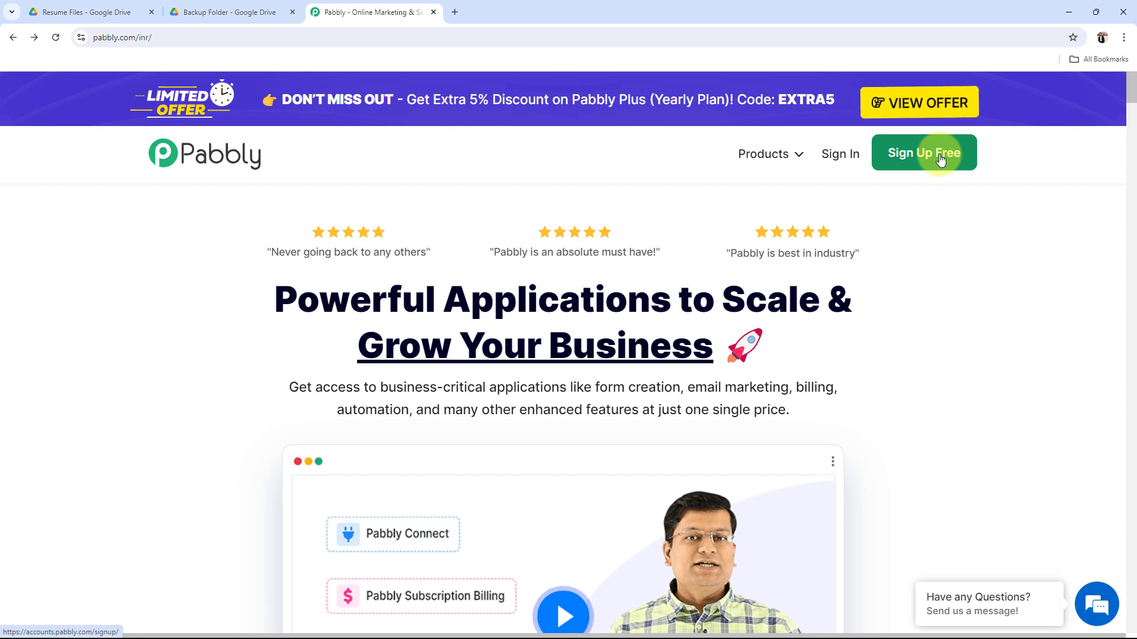
left_click(845, 156)
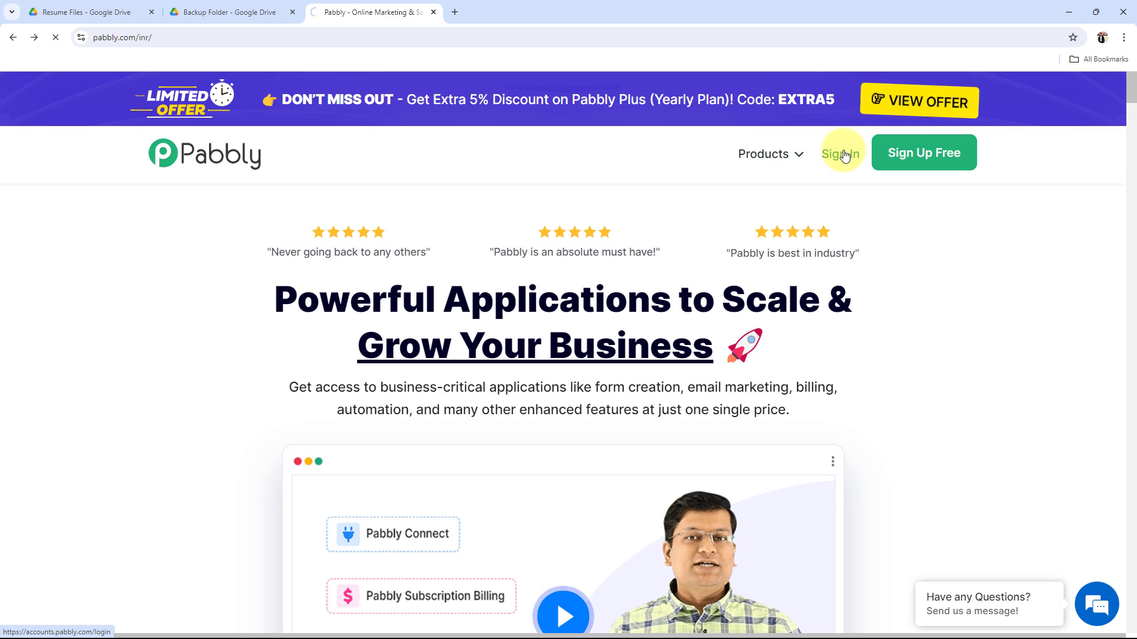
scroll(400, 438, "down", 4)
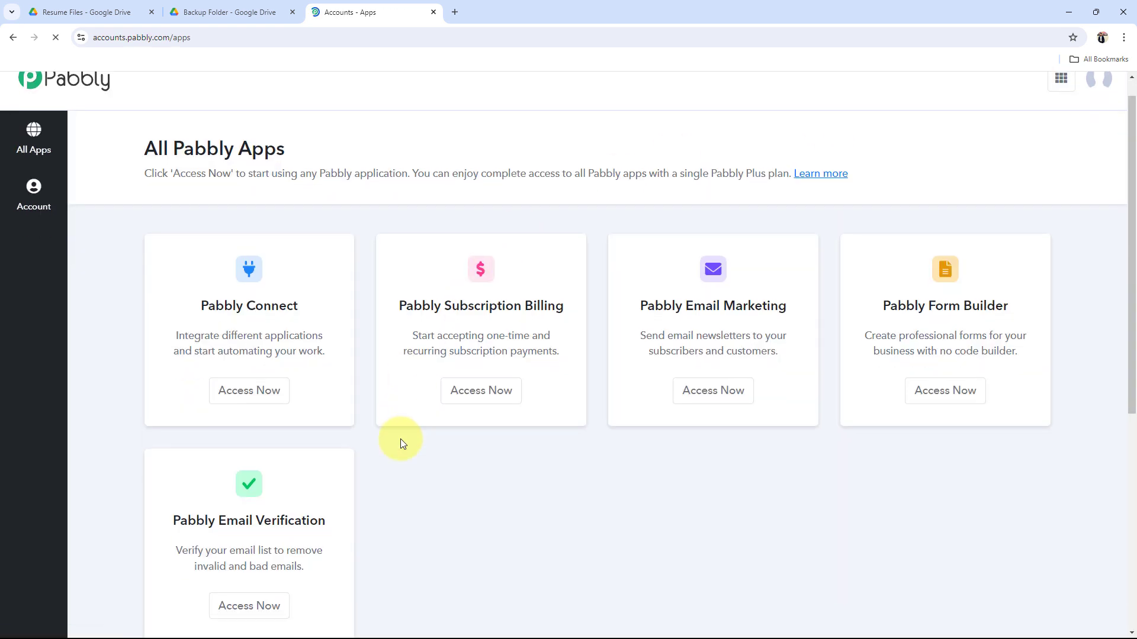
scroll(422, 498, "up", 4)
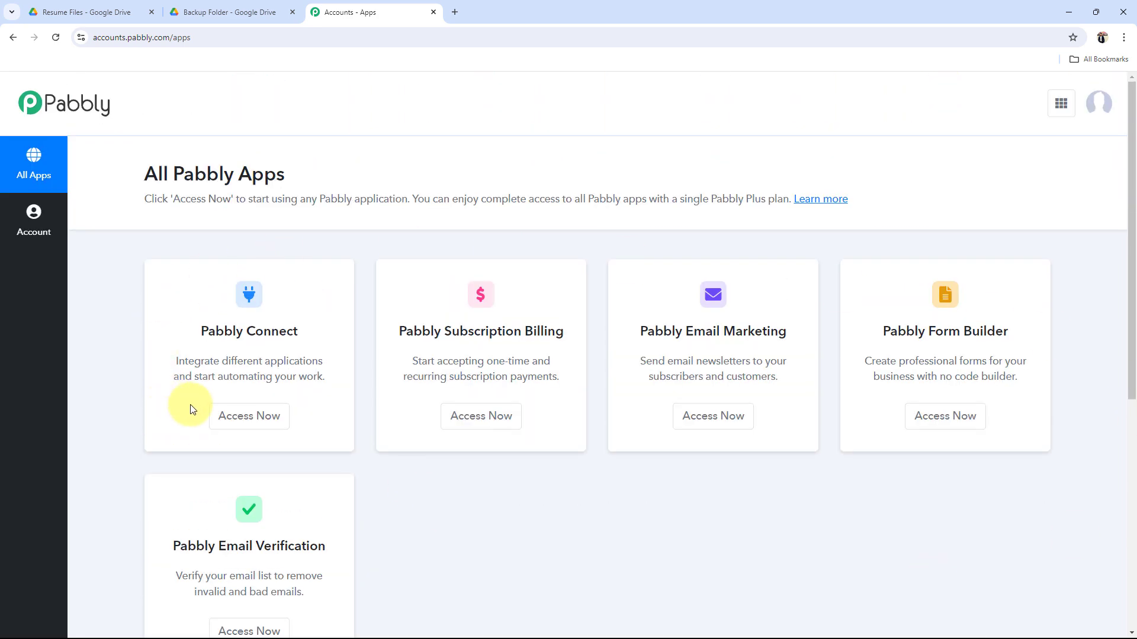
left_click_drag(197, 327, 296, 356)
left_click(261, 421)
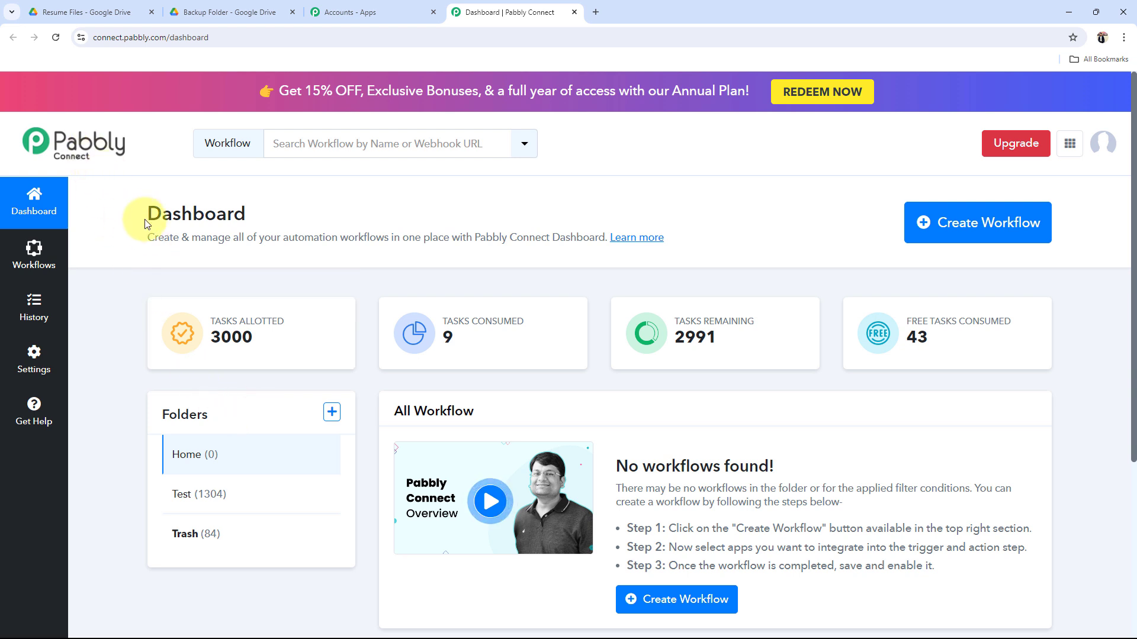
Create a workflow named "Automatically Backup Google Drive Files" in the Home folder and collapse its trigger step
left_click_drag(145, 224, 254, 220)
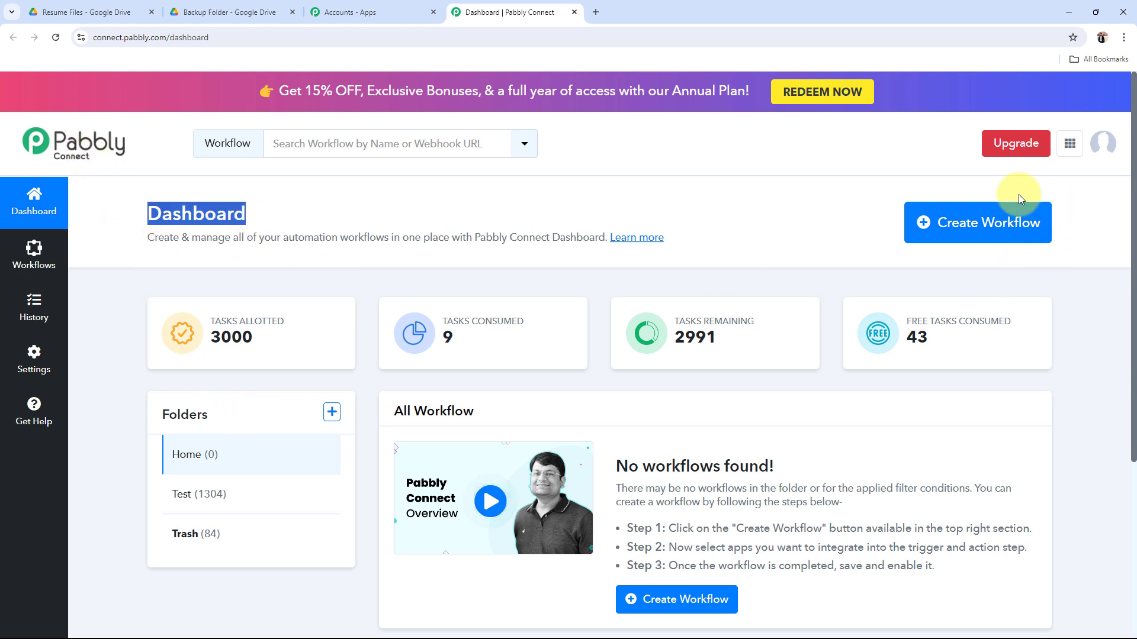
left_click(967, 234)
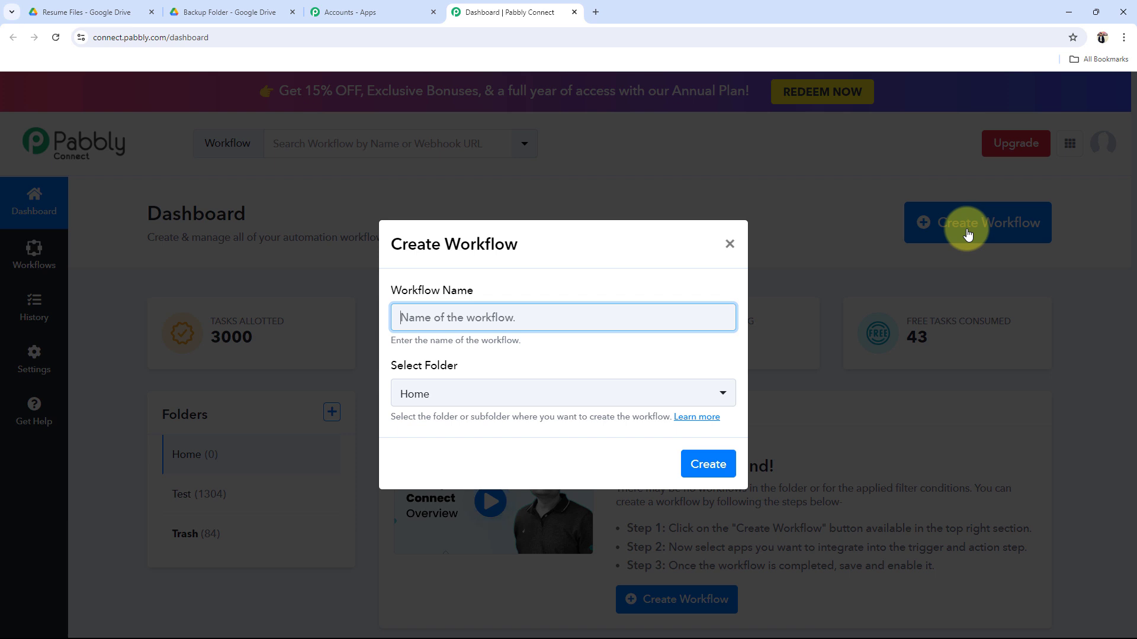
type("Automatically Backup Google Drive Files")
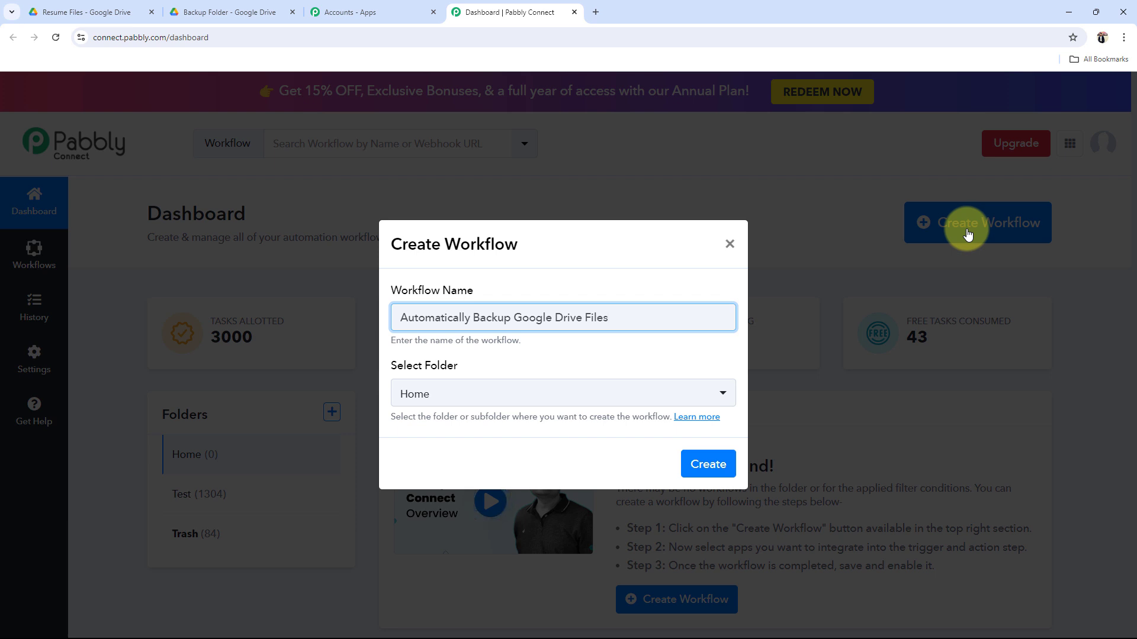
left_click(425, 394)
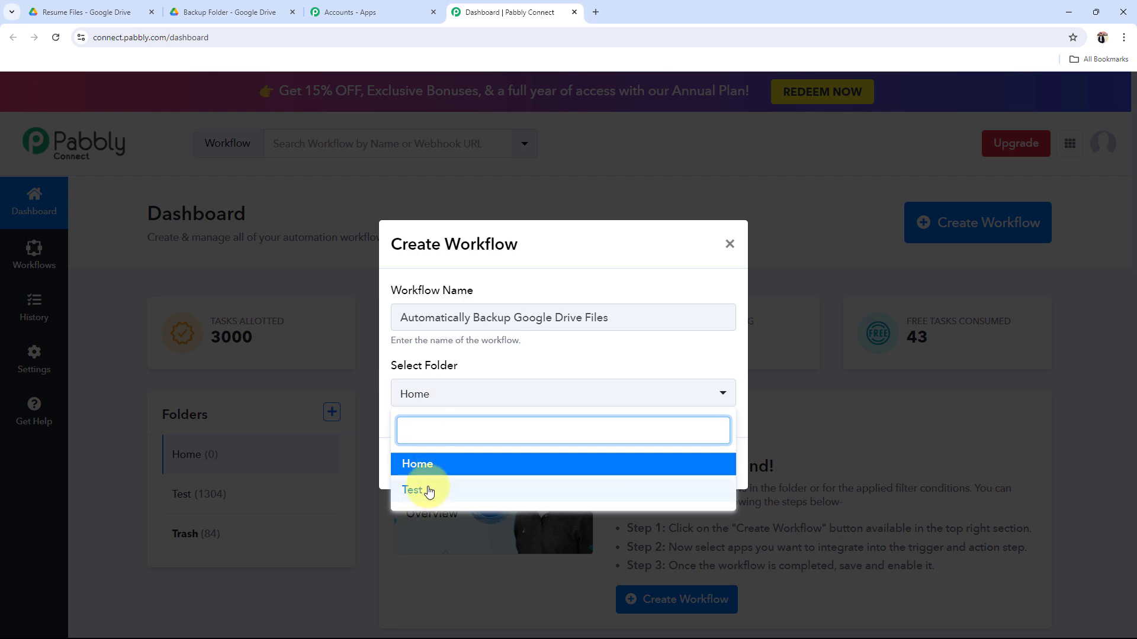
left_click(492, 468)
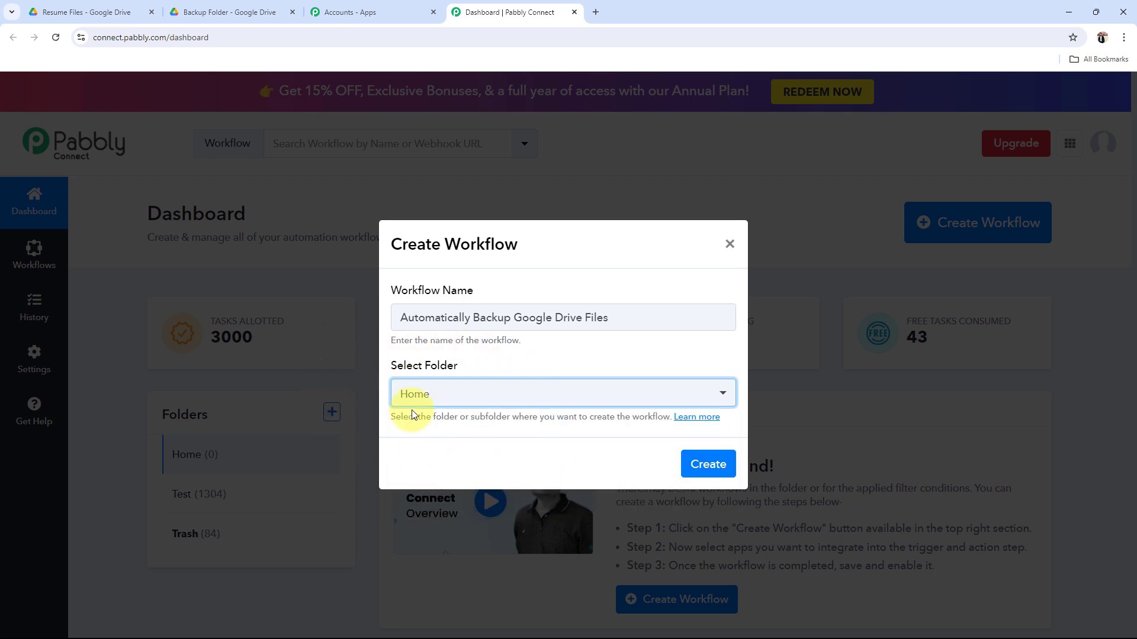
left_click(706, 464)
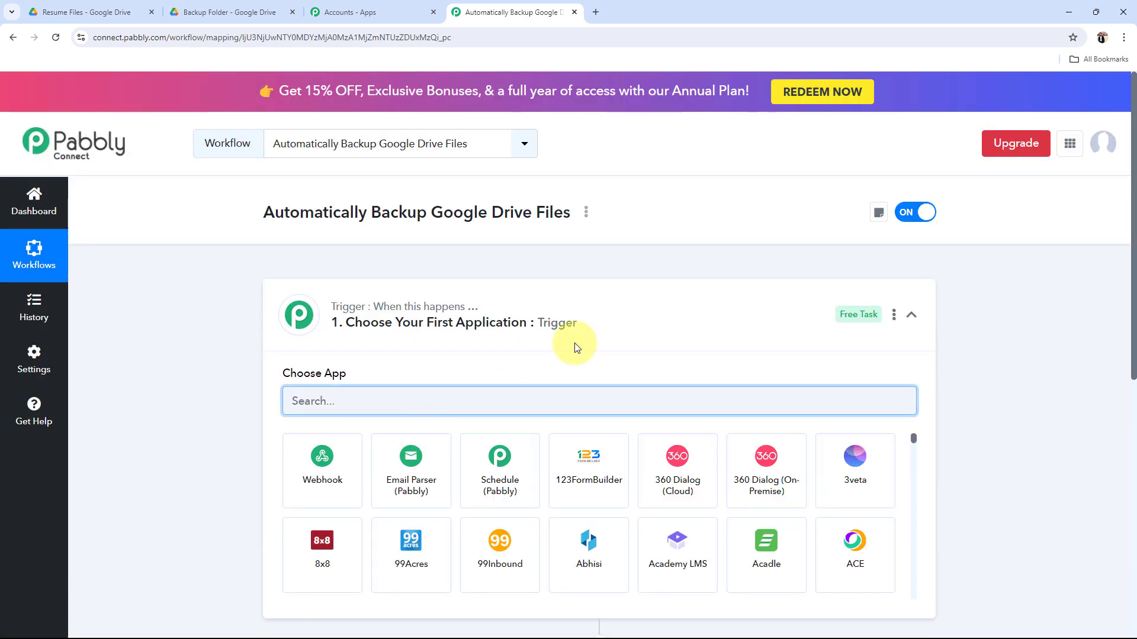
left_click(568, 305)
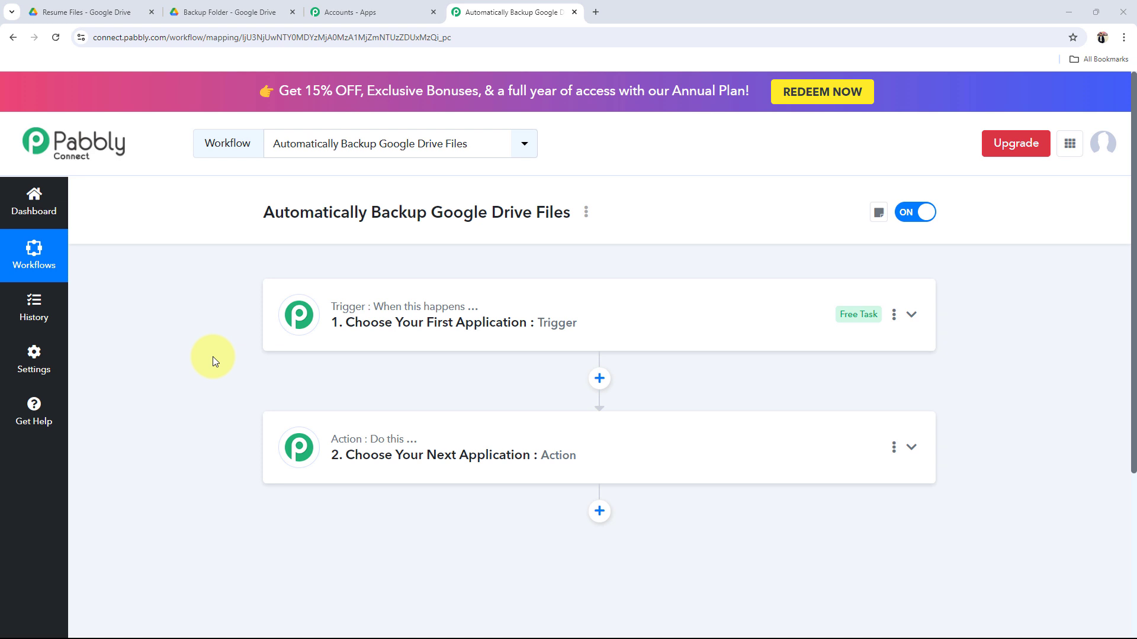
Review the Resume Files source folder and the Backup Folder in Google Drive, and return to the Pabbly Connect workflow
left_click(83, 11)
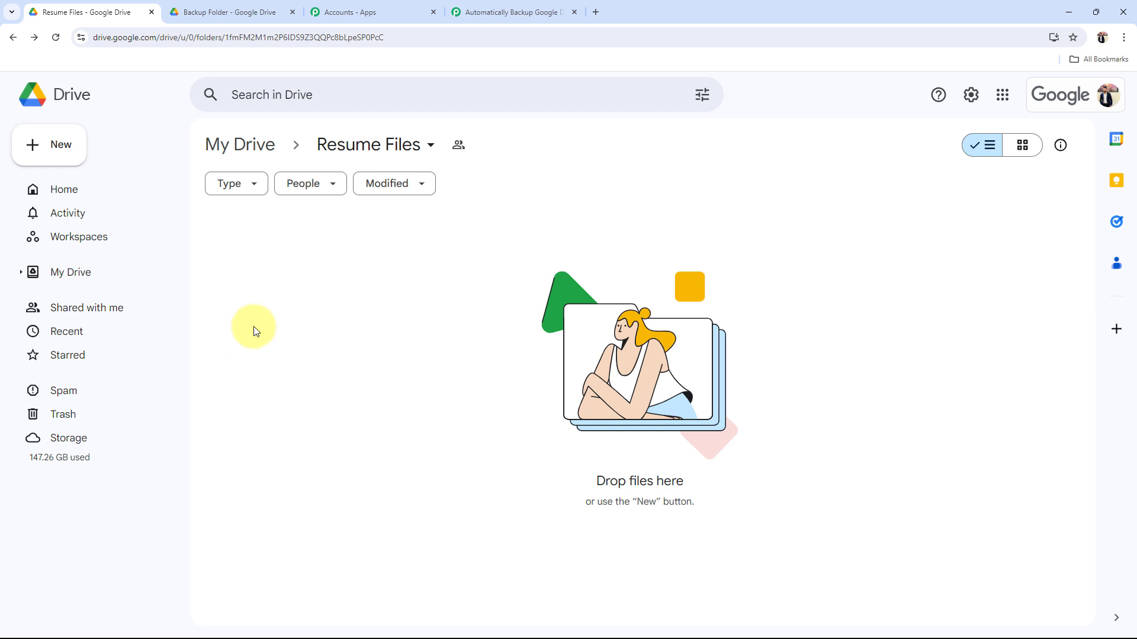
left_click(195, 12)
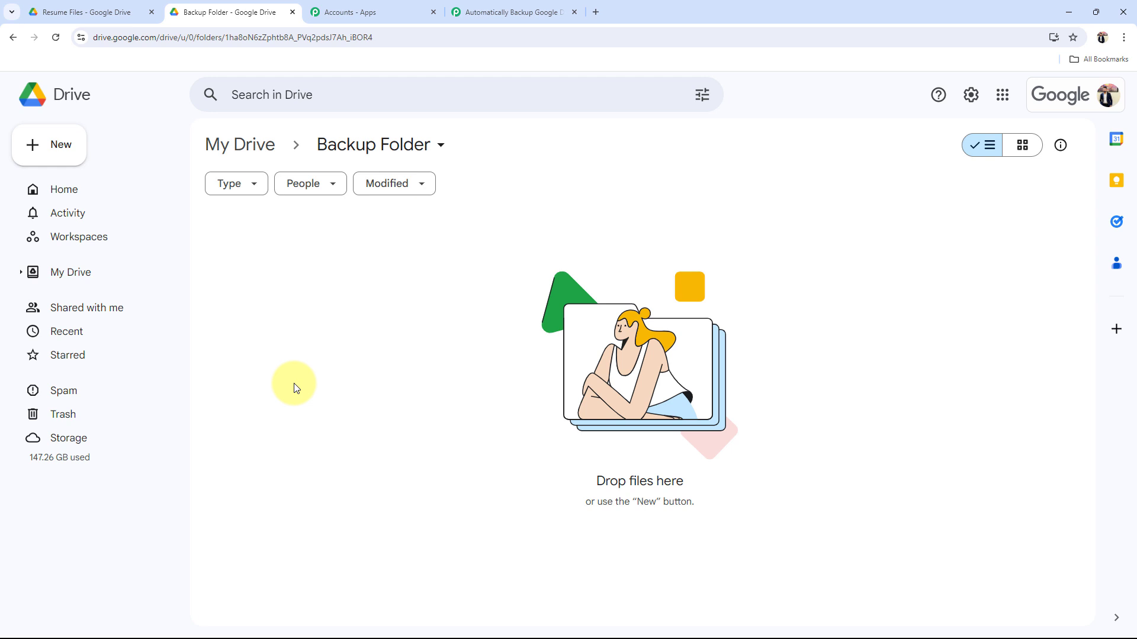
left_click(89, 12)
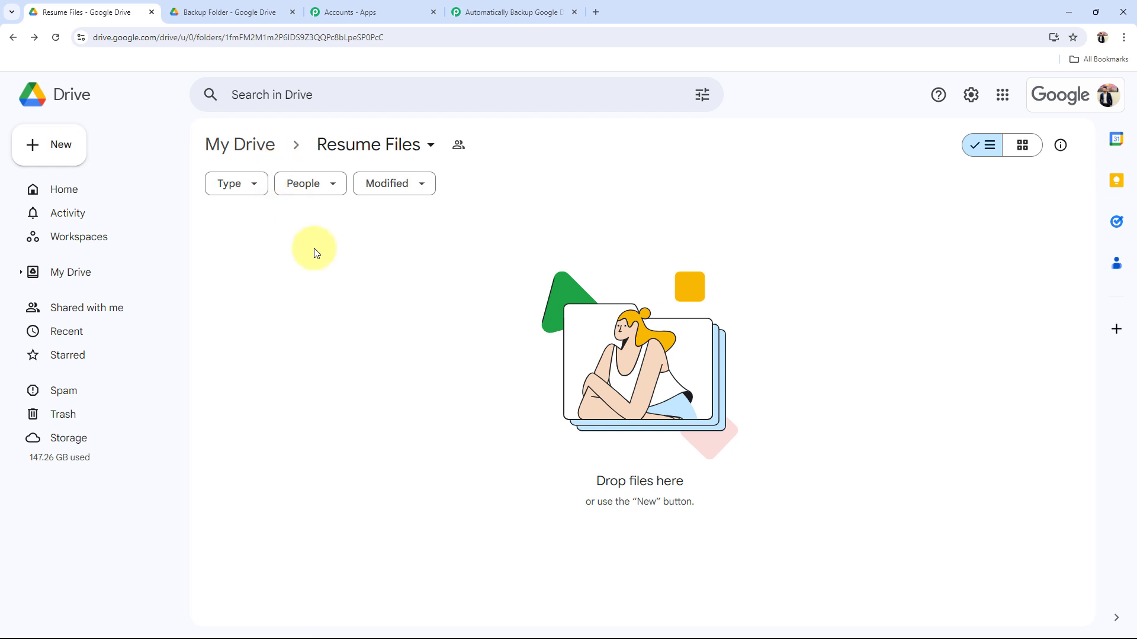
left_click(216, 6)
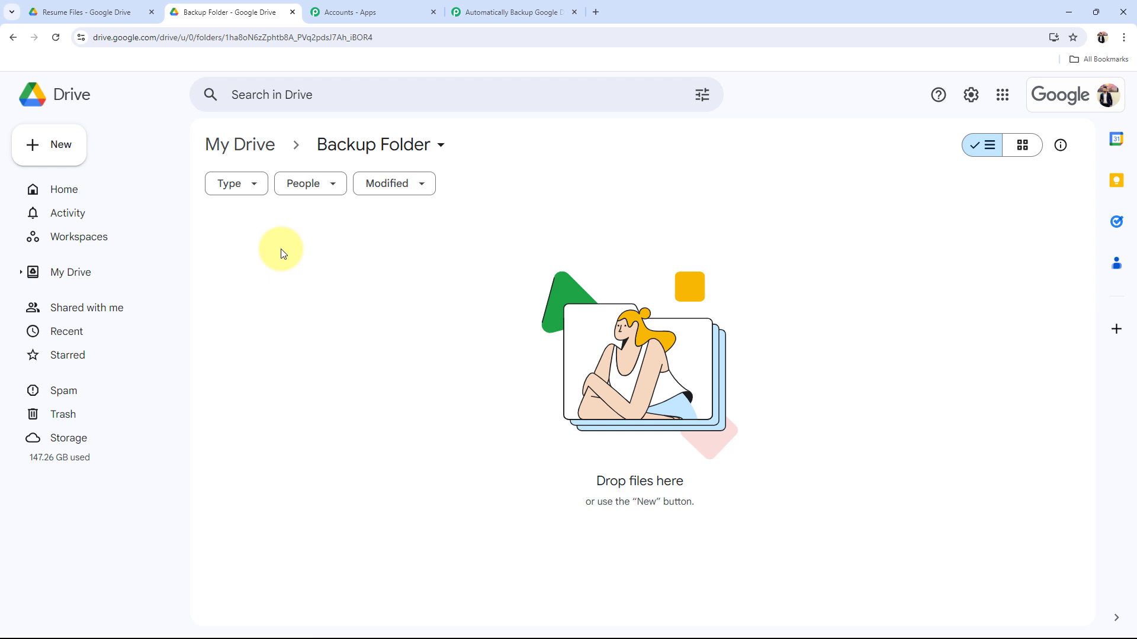
left_click(480, 11)
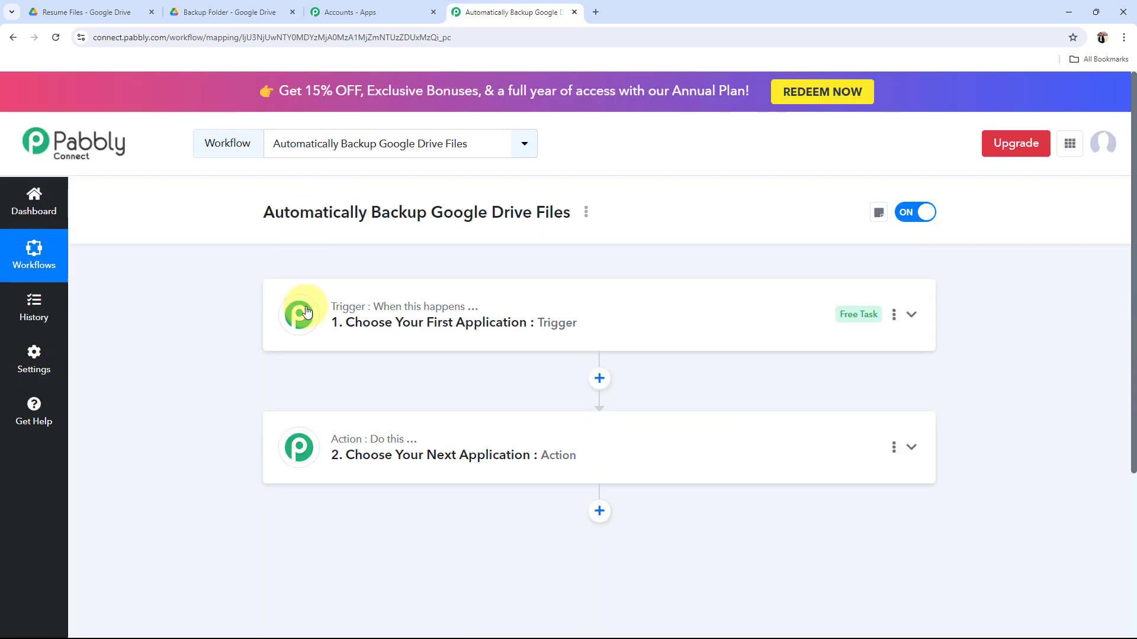
Set the workflow's trigger to Google Drive with the event New File in Specific Folder, and collapse the trigger step
left_click(352, 325)
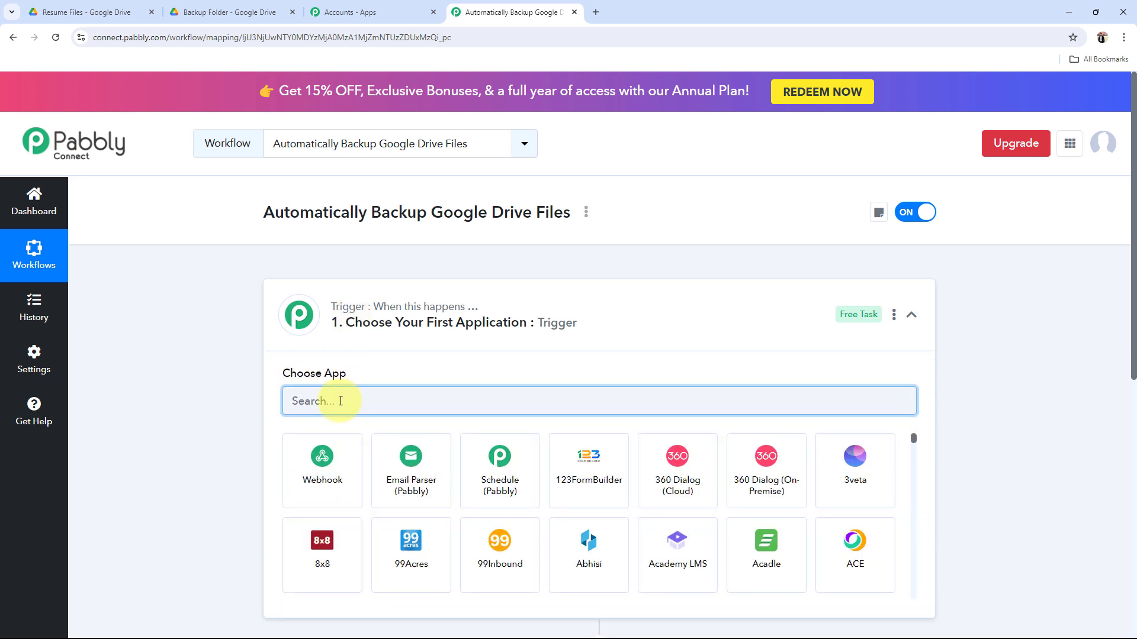
type("Google")
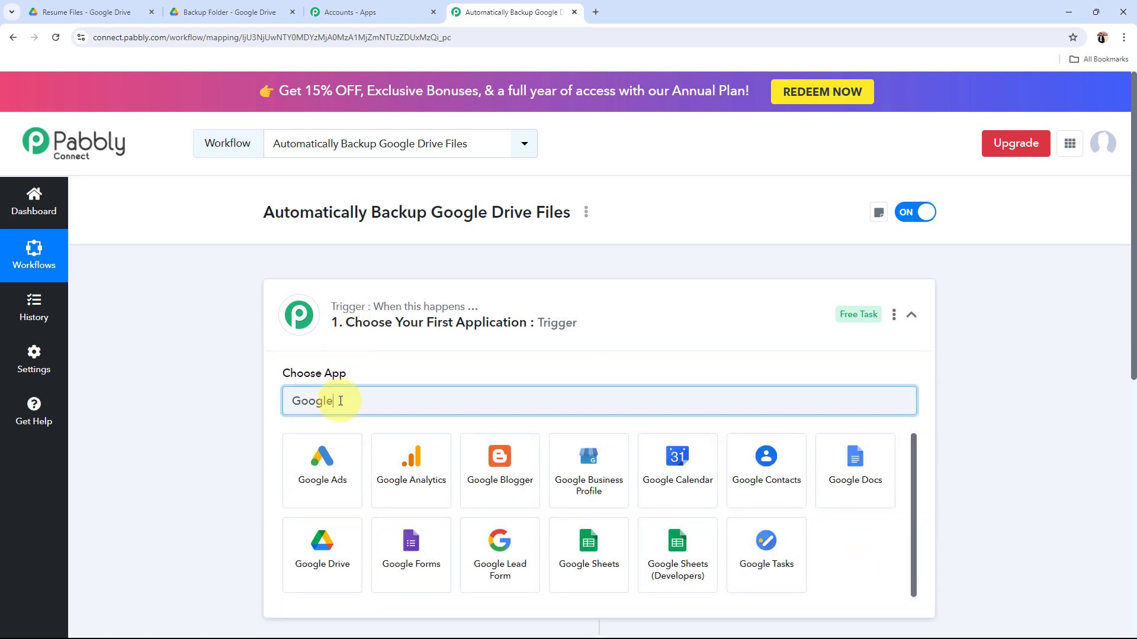
left_click(95, 11)
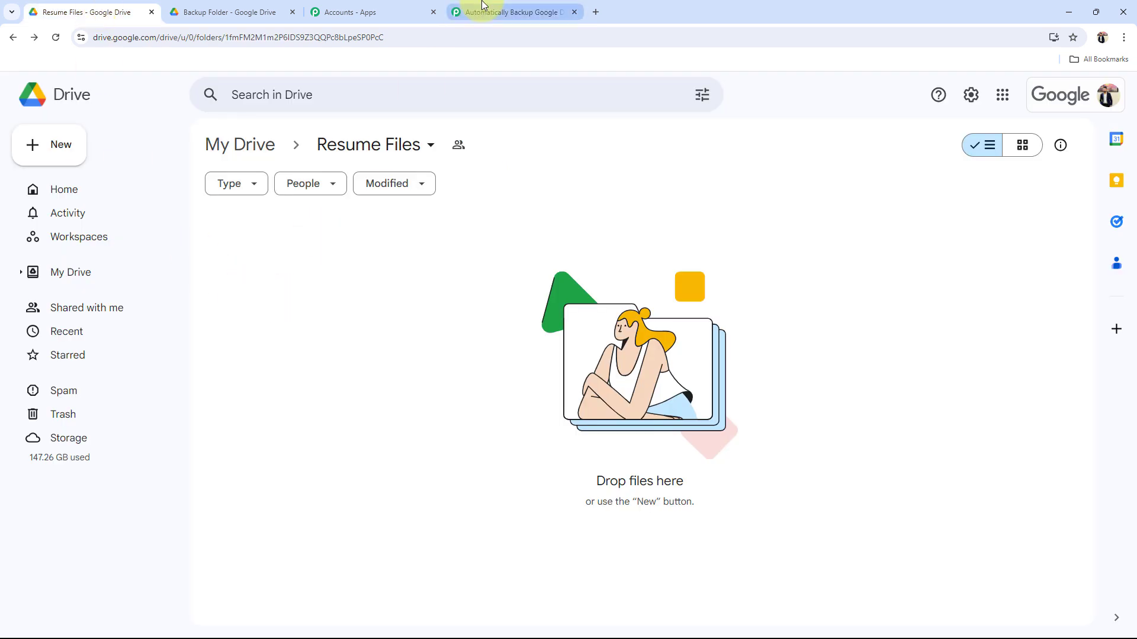
left_click(223, 11)
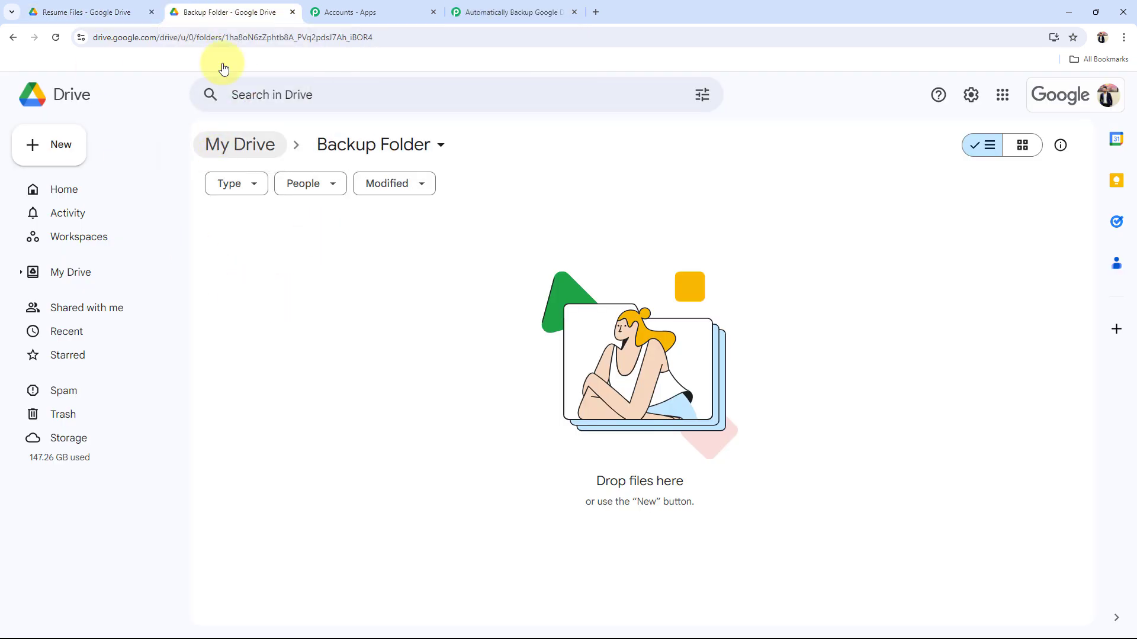
left_click(110, 10)
left_click(509, 11)
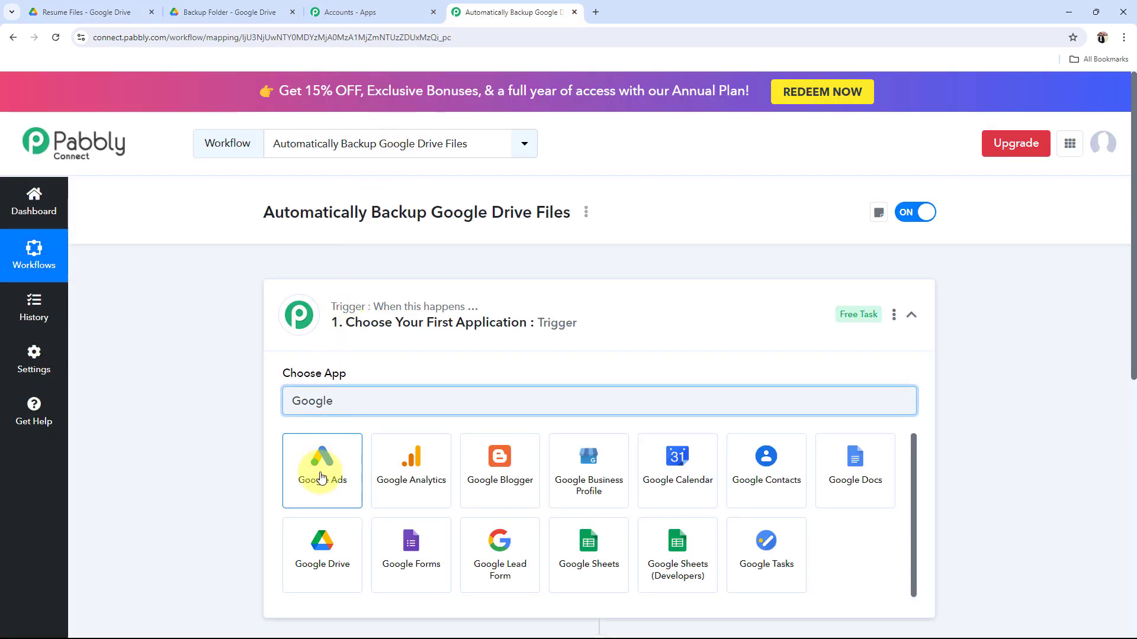
left_click(320, 539)
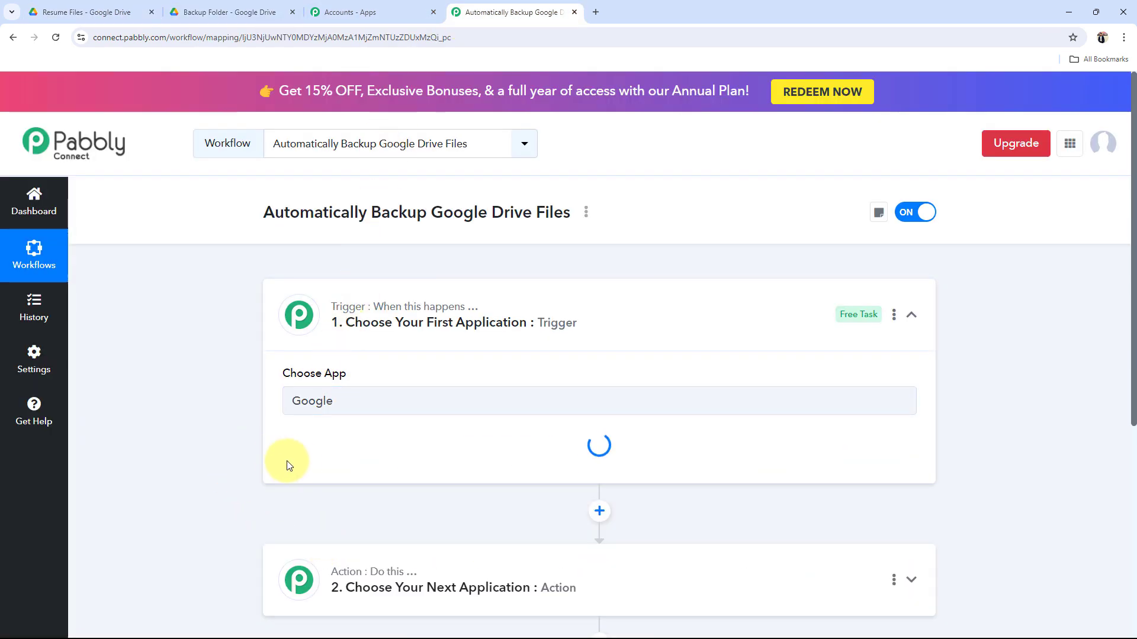
left_click(302, 462)
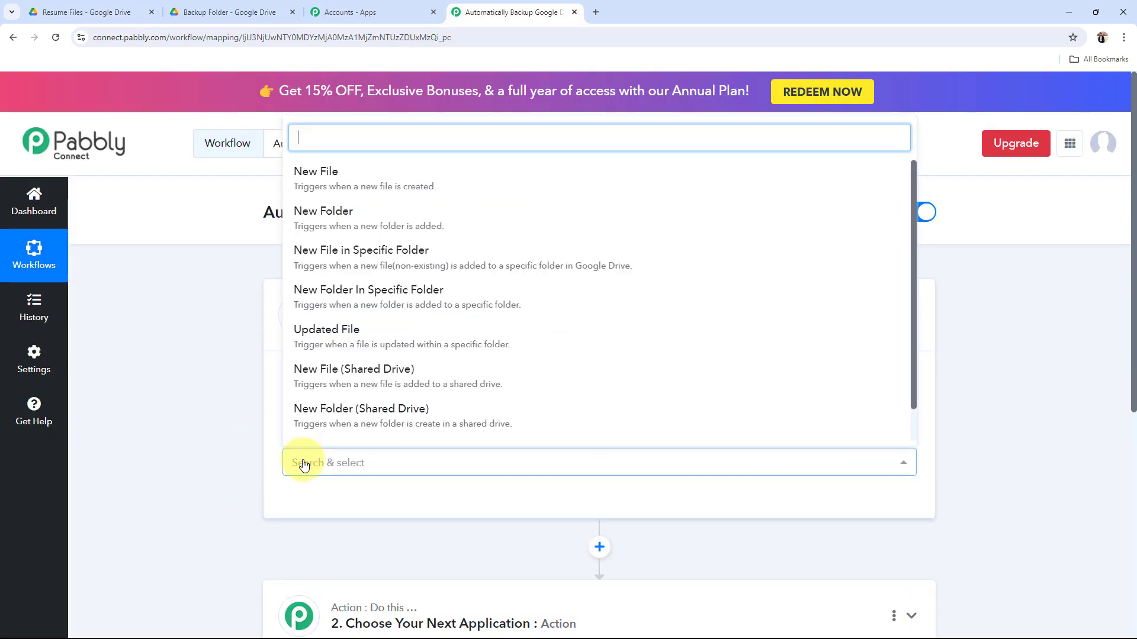
left_click(342, 271)
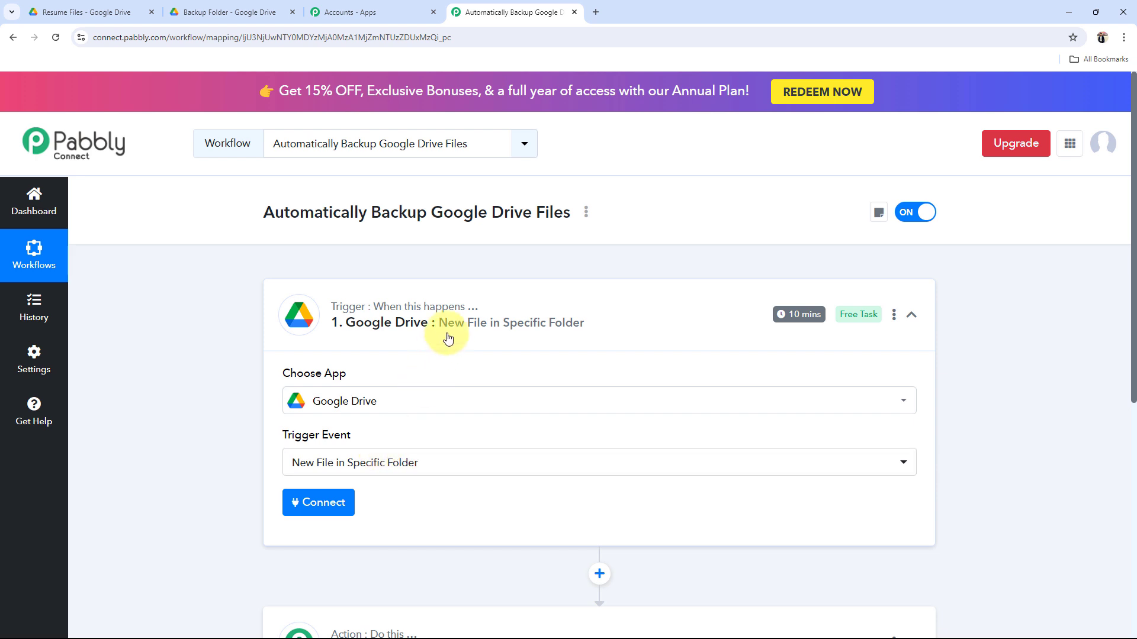
left_click(452, 313)
Set the workflow's action to Google Drive with the event Copy a File, and collapse the action step
left_click(393, 438)
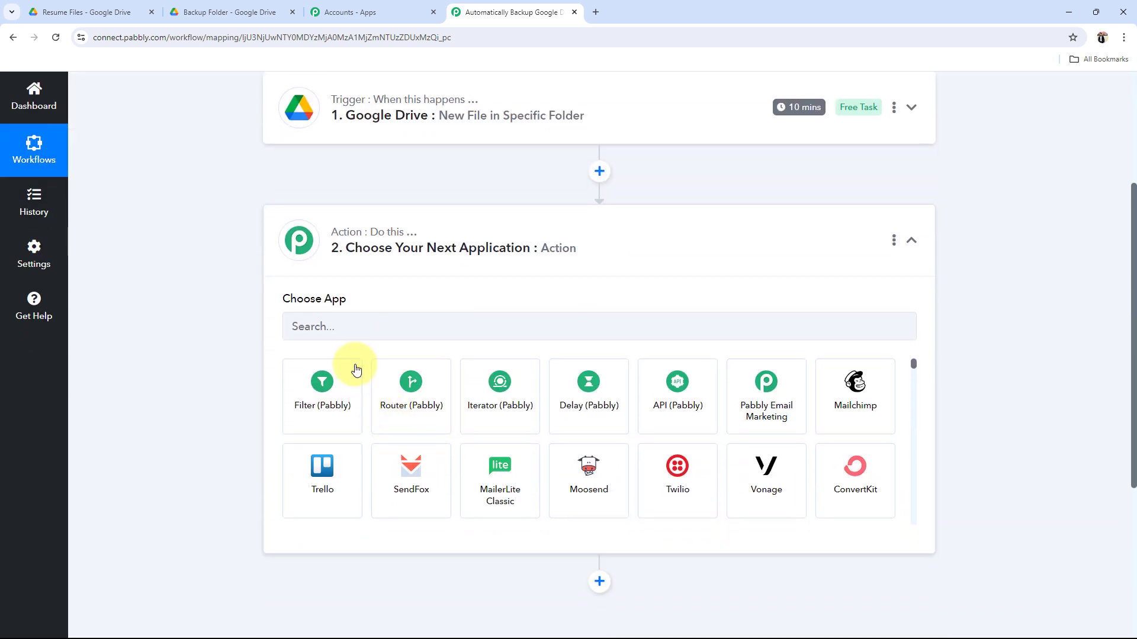
left_click(338, 329)
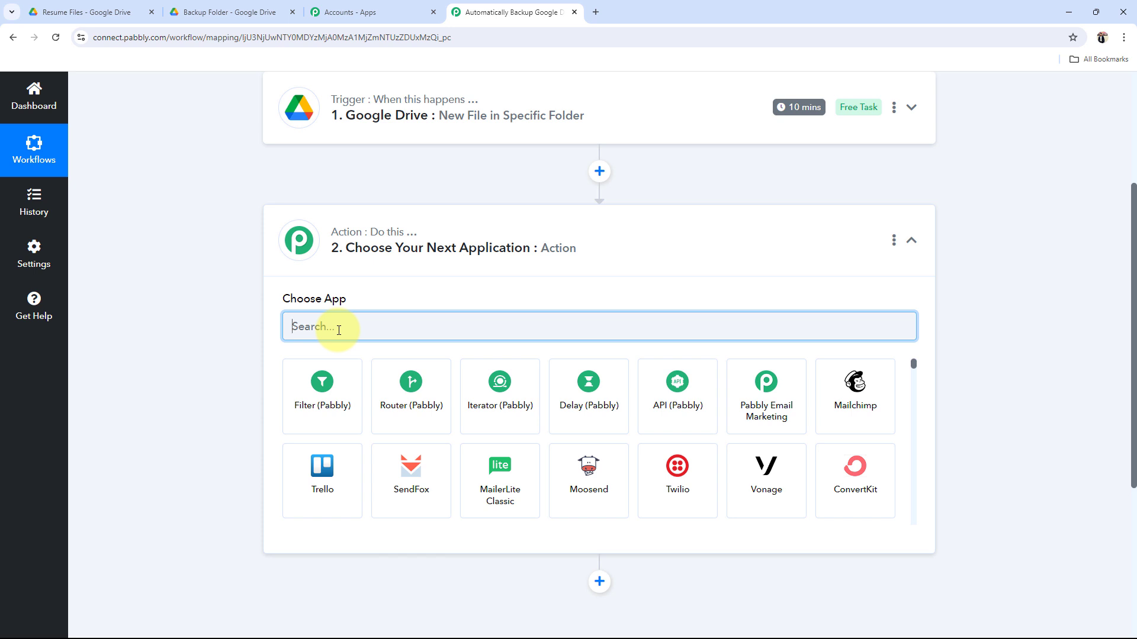
type("Google")
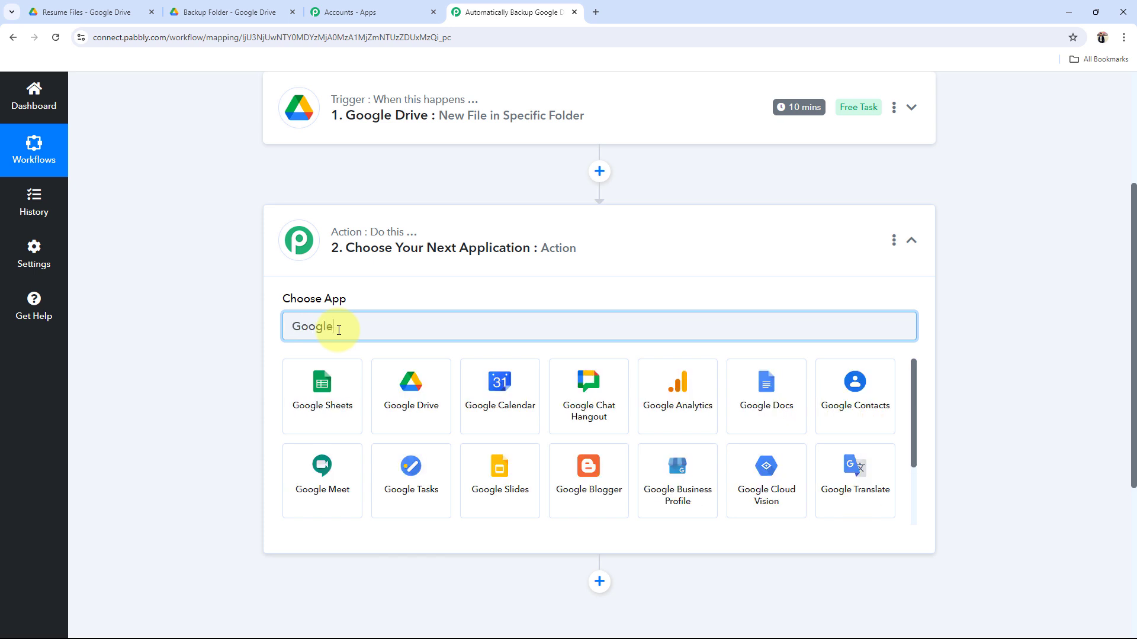
left_click(429, 414)
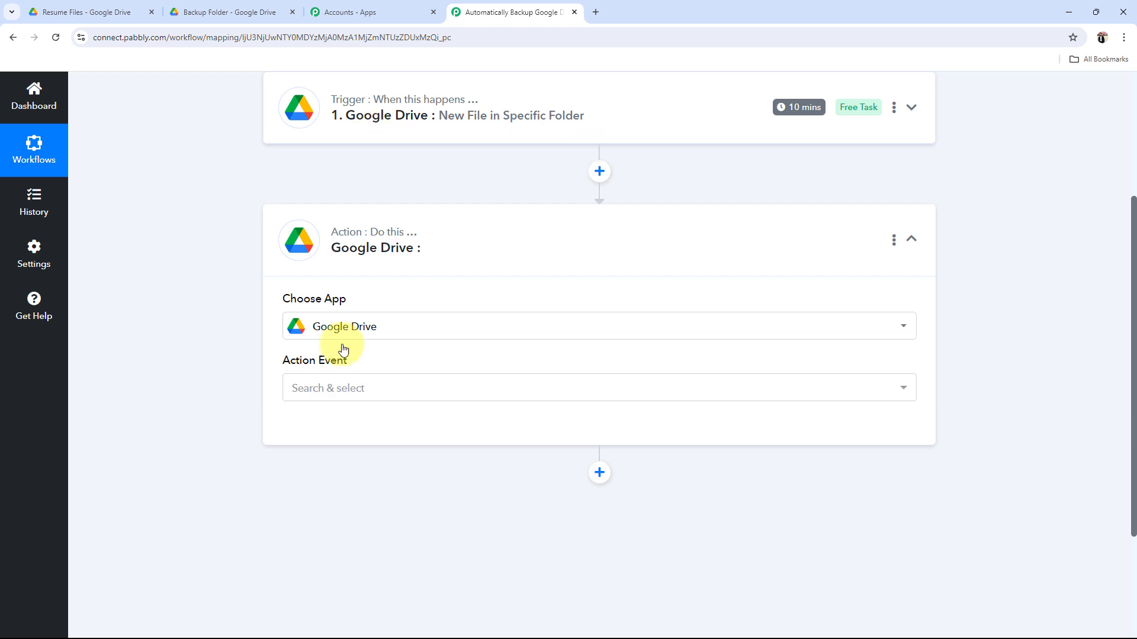
left_click(332, 390)
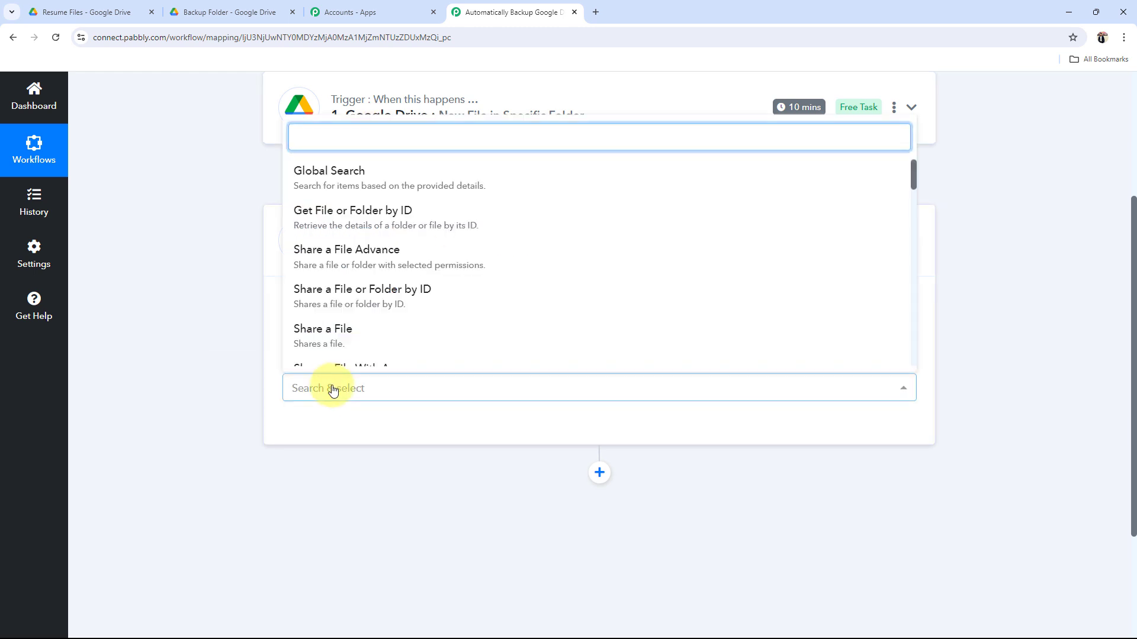
scroll(346, 316, "down", 5)
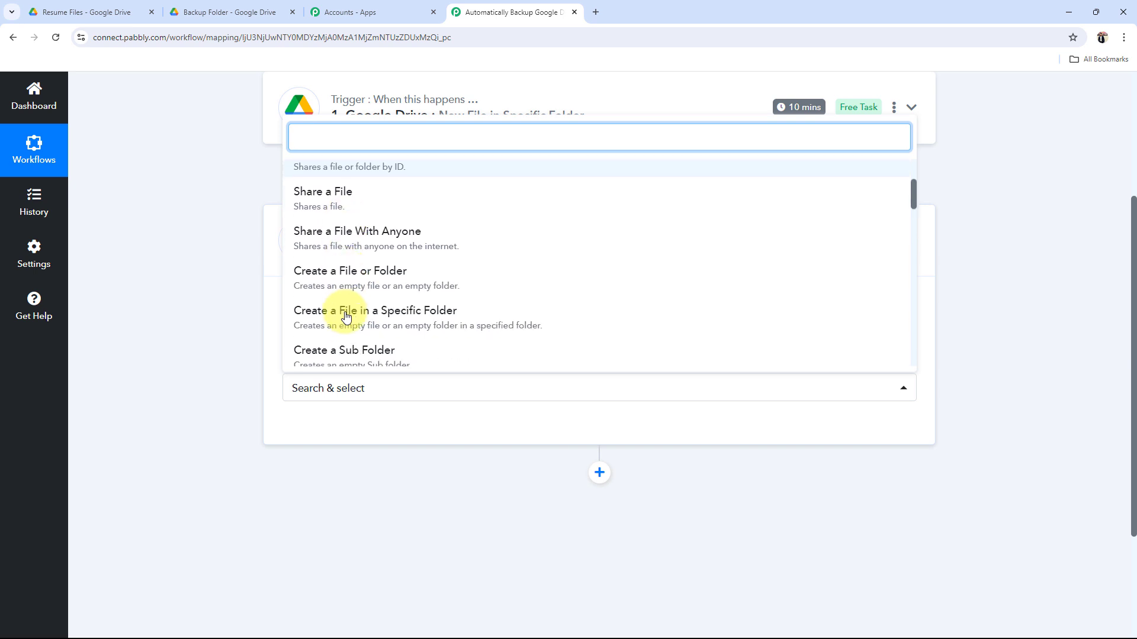
left_click(330, 230)
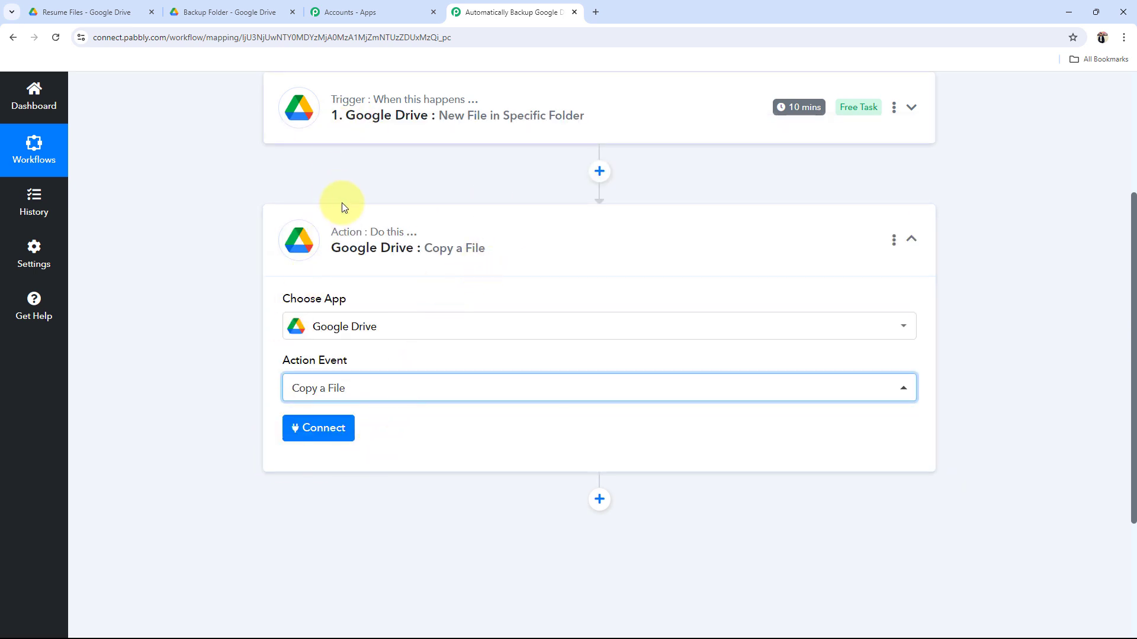
left_click(379, 232)
scroll(299, 237, "up", 3)
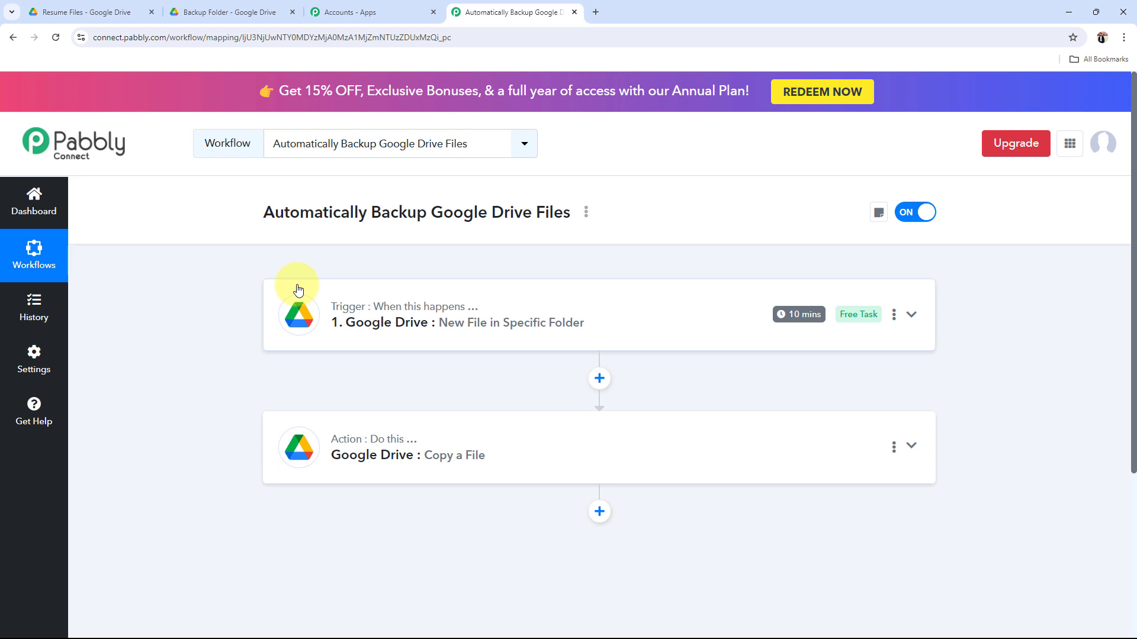
Review the available Google Drive trigger events and the Resume Files and Backup Folder in Google Drive, and return to the workflow
left_click(412, 323)
left_click(326, 464)
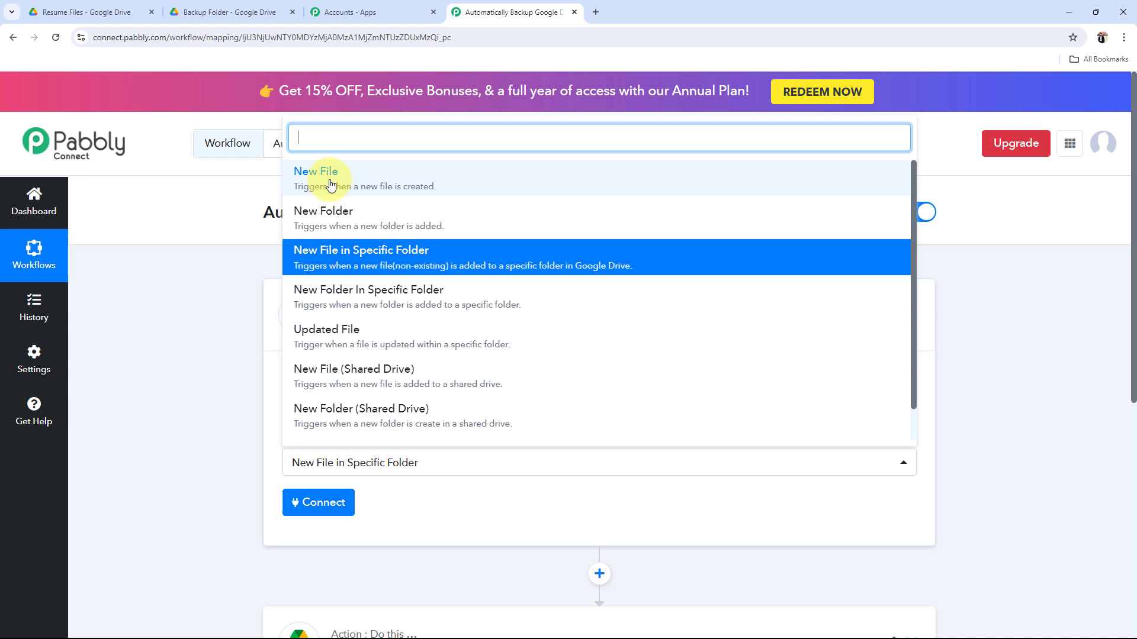
left_click(211, 321)
left_click(418, 314)
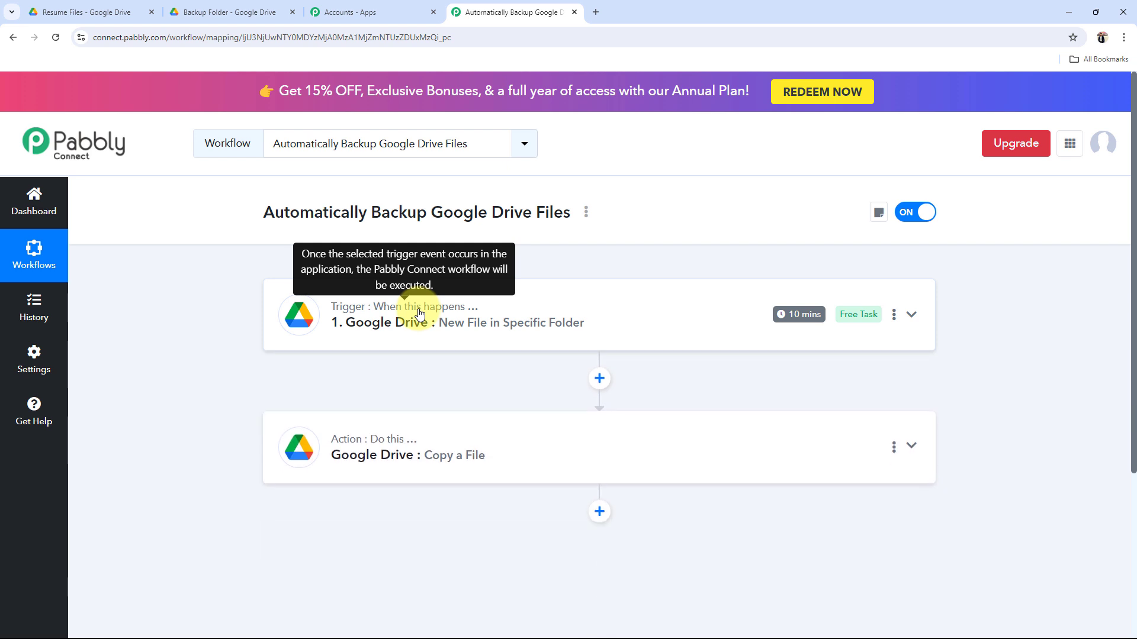
left_click(89, 12)
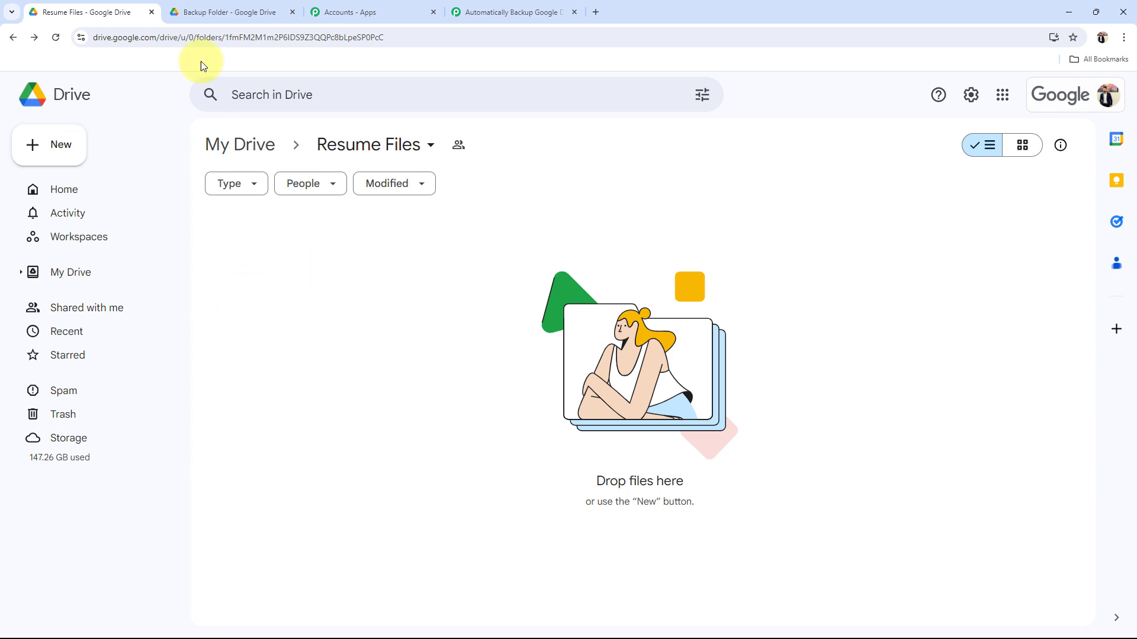
left_click(249, 12)
left_click(509, 12)
Connect the Google Drive trigger through the existing connection Google Drive #50 and save the connection
left_click(382, 343)
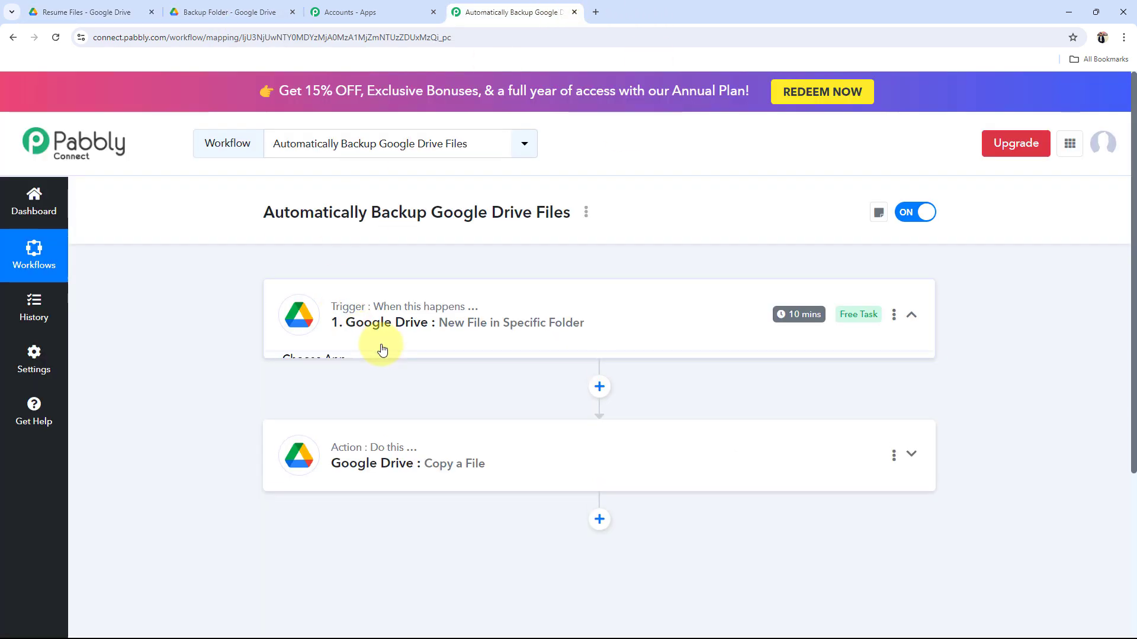
left_click(318, 502)
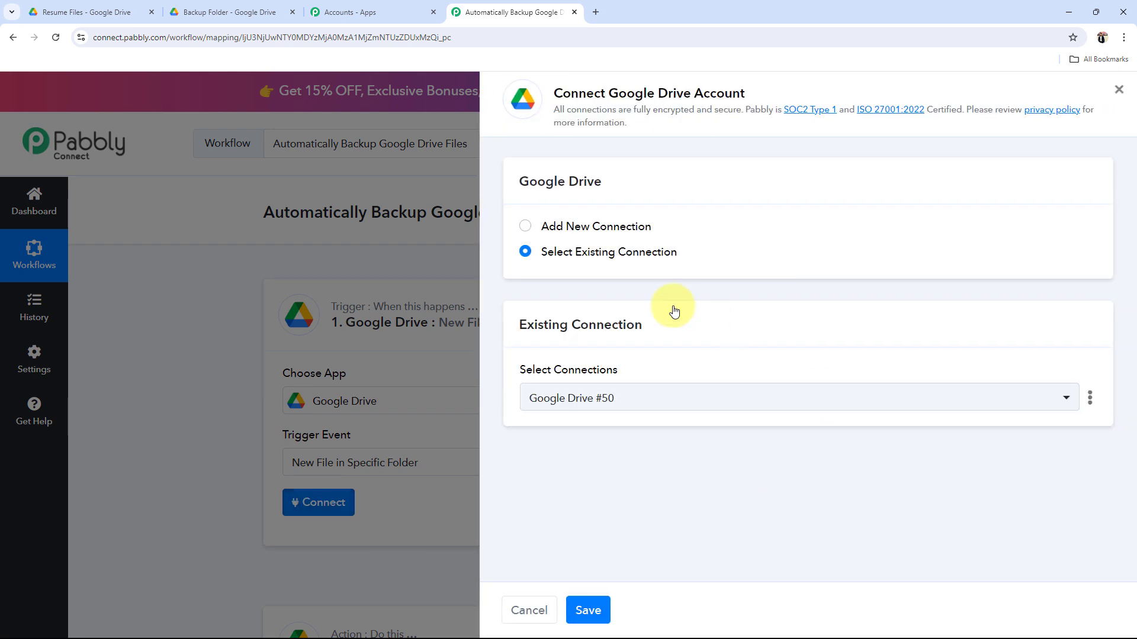
left_click(525, 226)
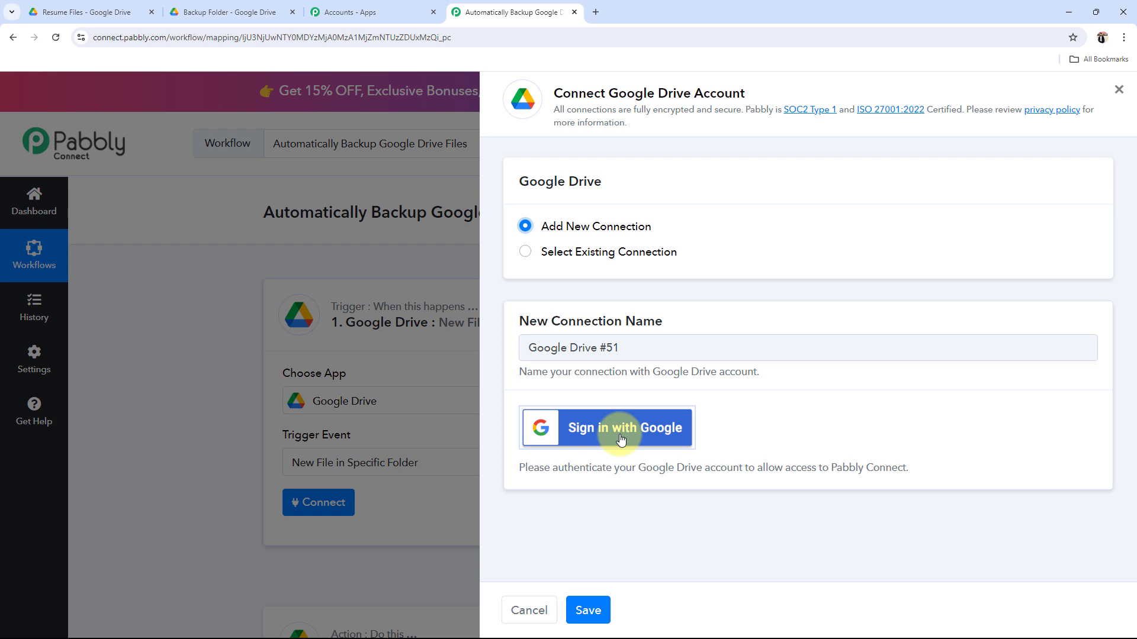
left_click(524, 253)
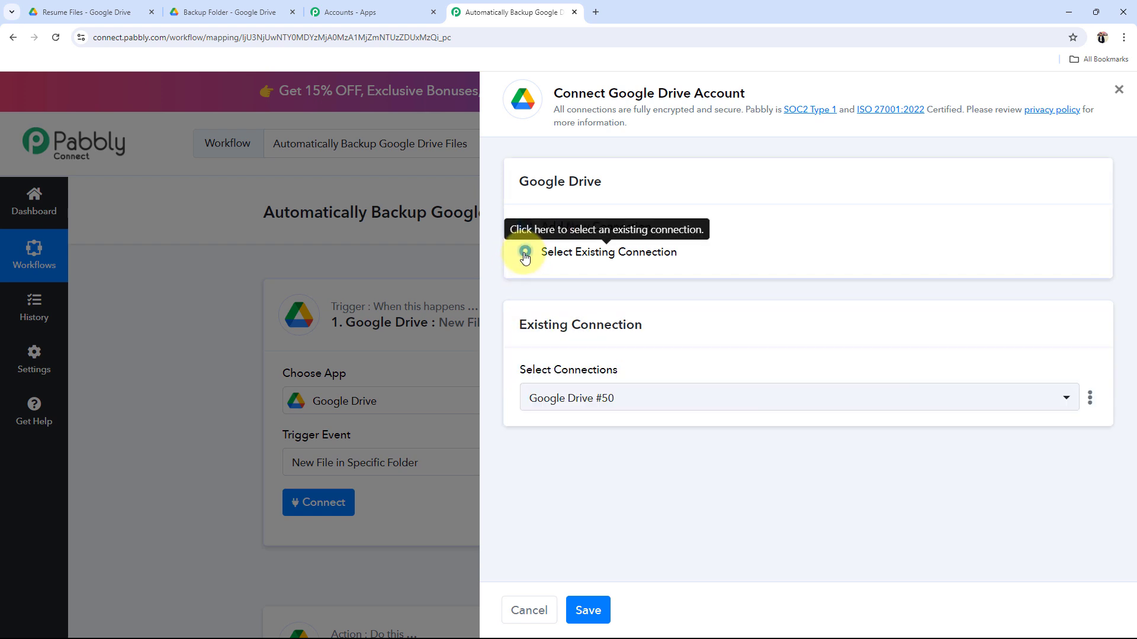
left_click(587, 610)
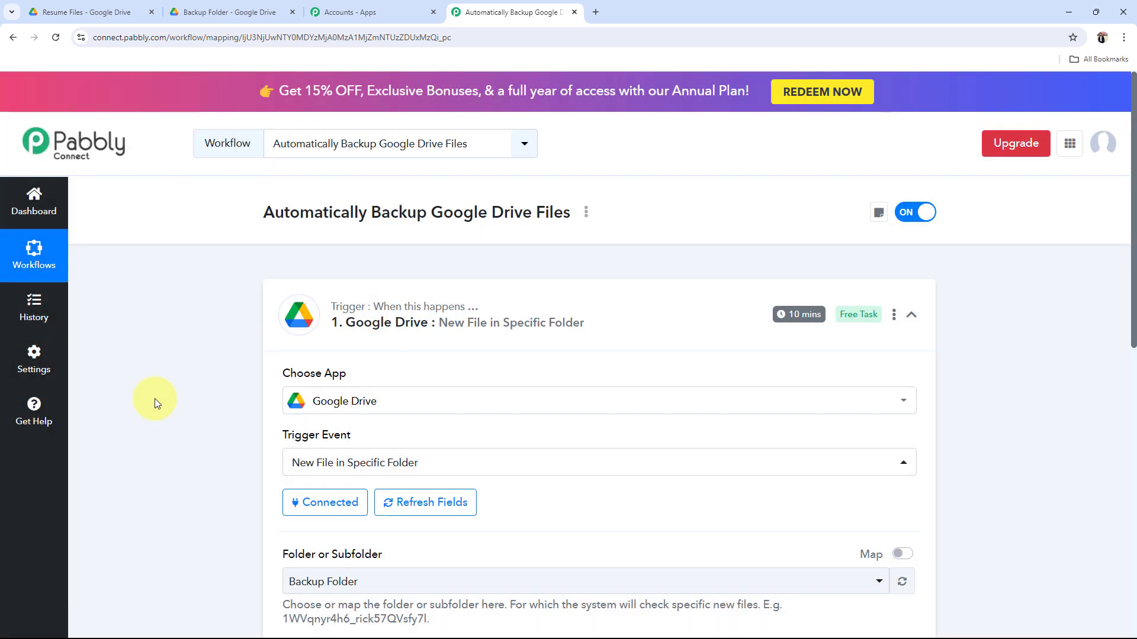
Set the trigger's folder to Resume Files, checking it against the source folder in Google Drive
scroll(154, 399, "down", 3)
left_click_drag(286, 377, 371, 377)
left_click(217, 395)
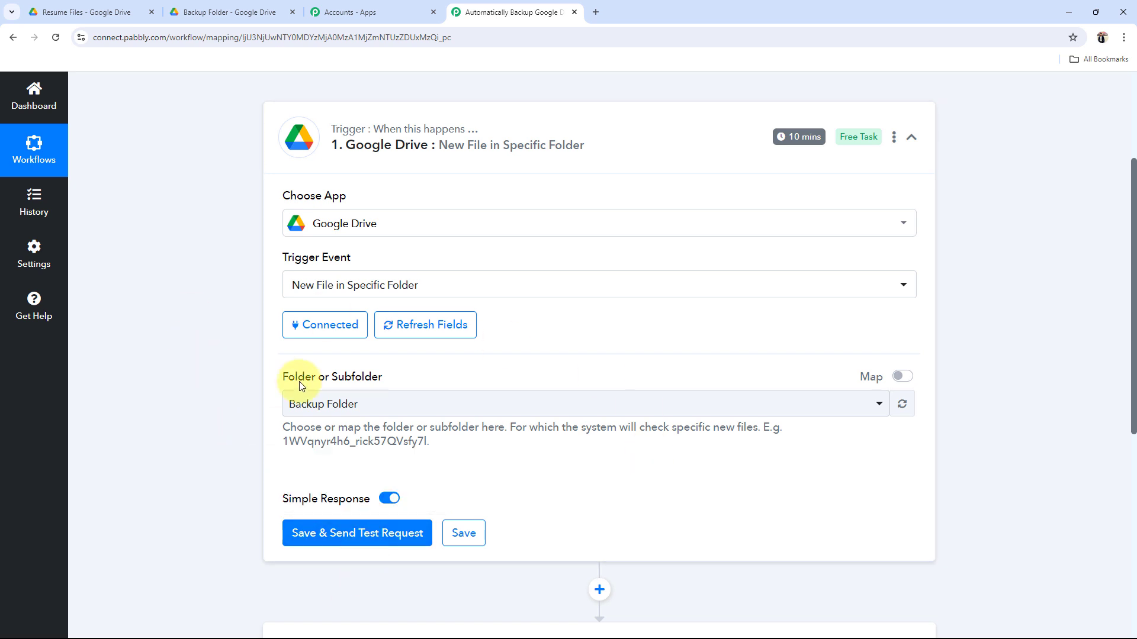
left_click(61, 5)
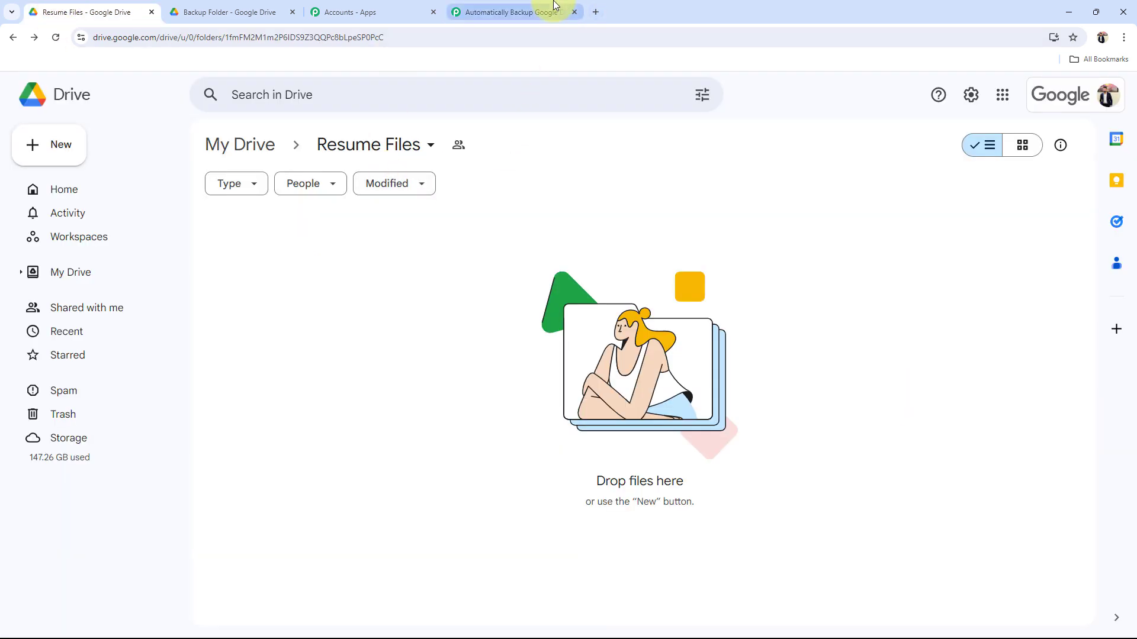
left_click(541, 12)
left_click(330, 403)
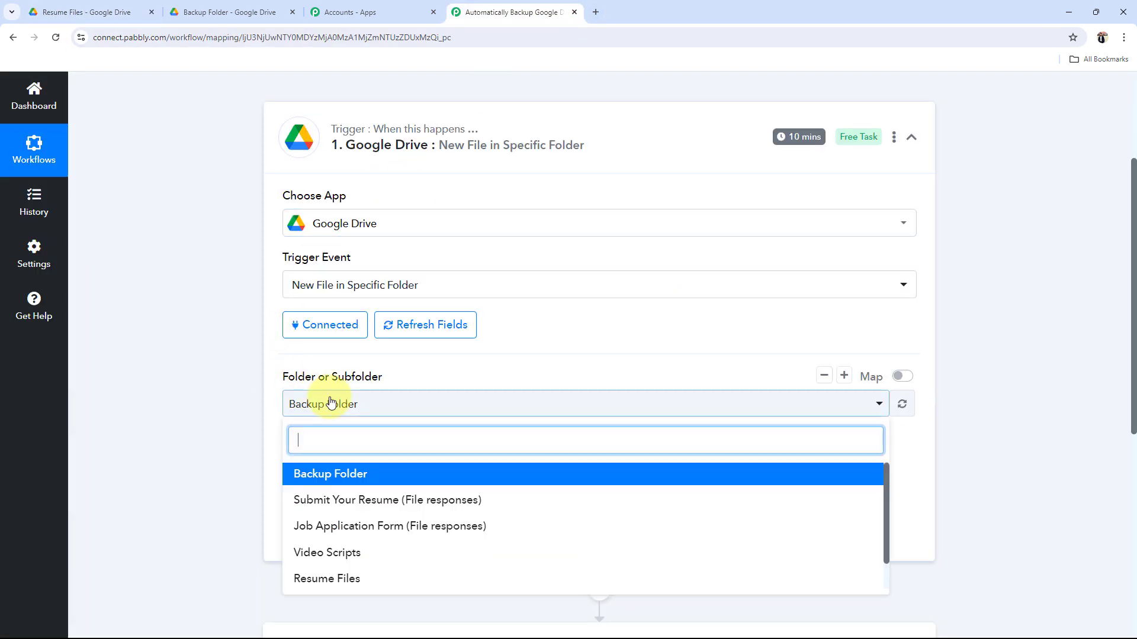
left_click(330, 576)
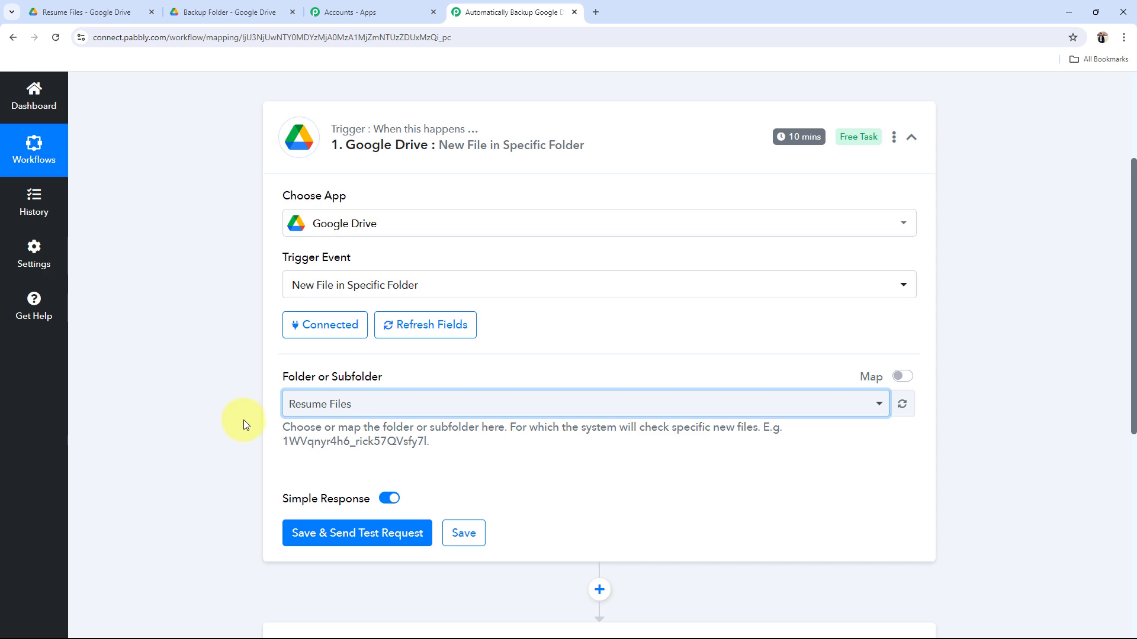
left_click(94, 10)
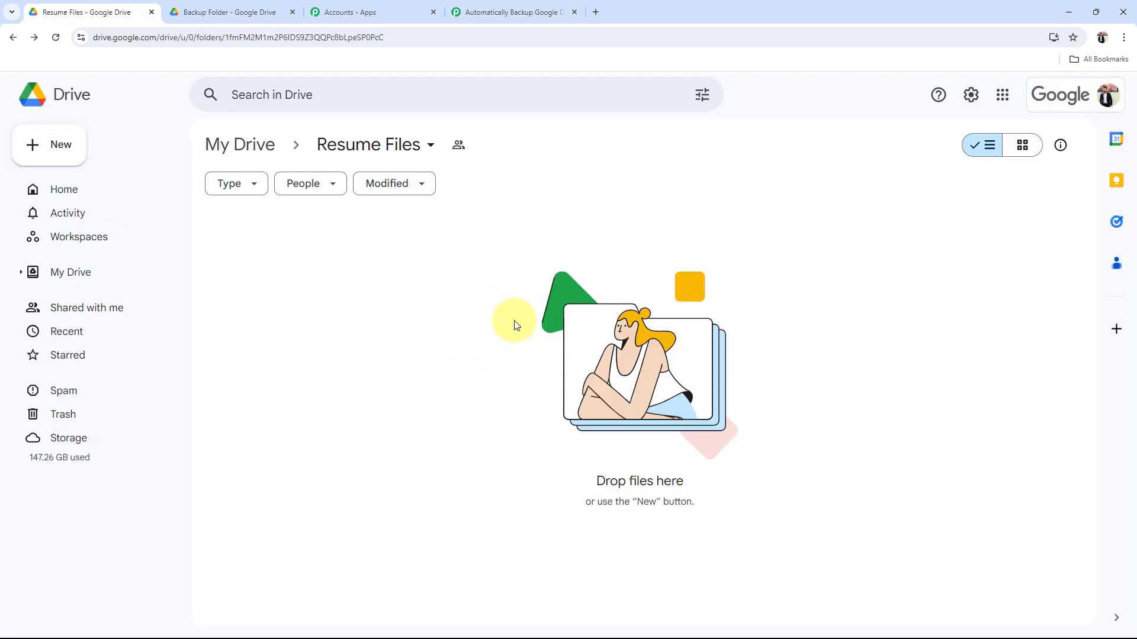
left_click(536, 8)
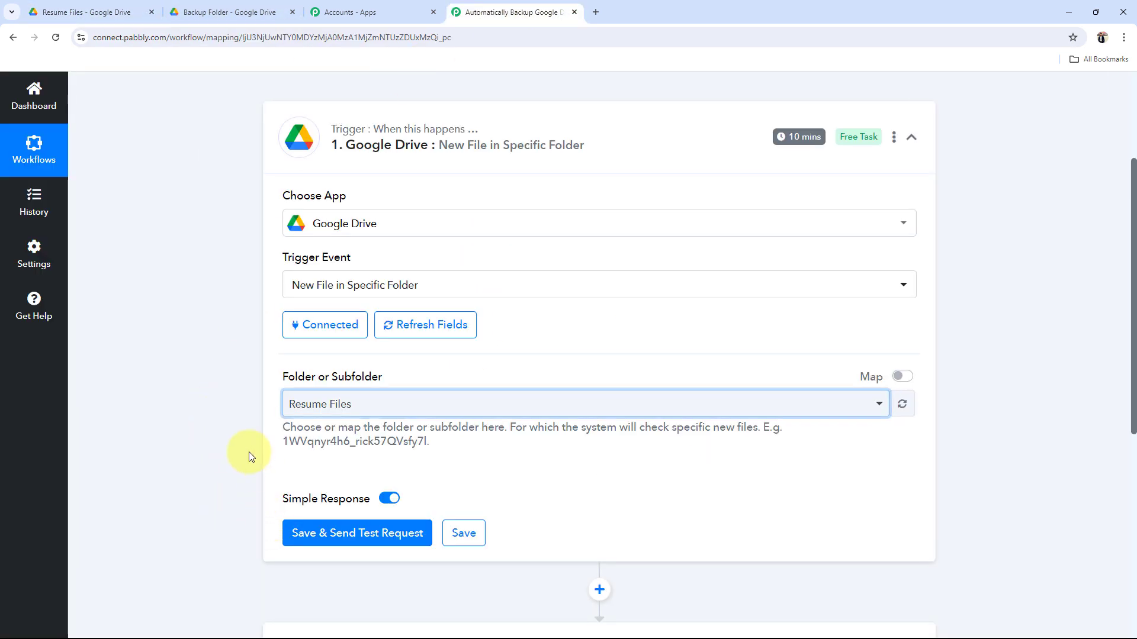
Save the trigger with a test request and compare the received response with the contents of the Resume Files folder in Google Drive
left_click_drag(291, 379, 379, 378)
left_click(232, 421)
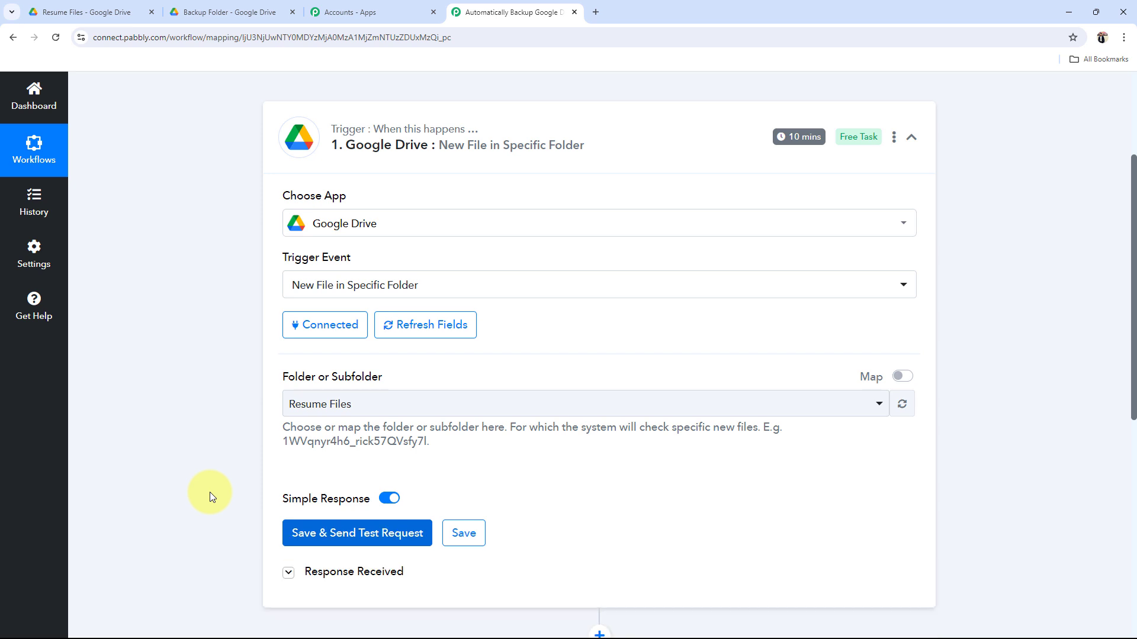
scroll(210, 492, "down", 3)
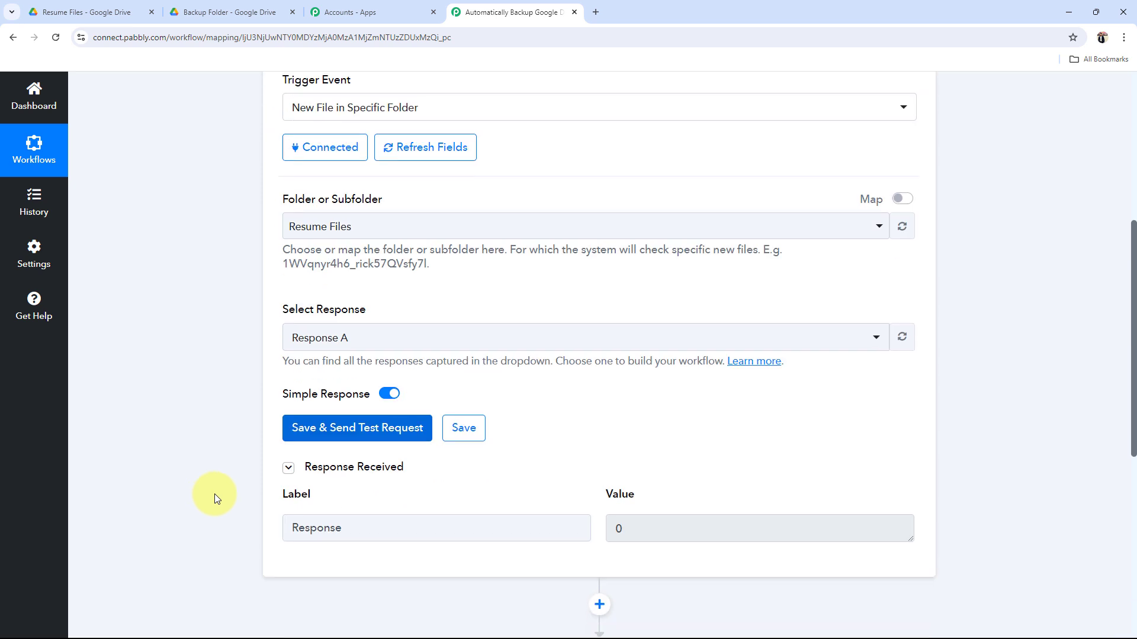
left_click_drag(657, 532, 588, 537)
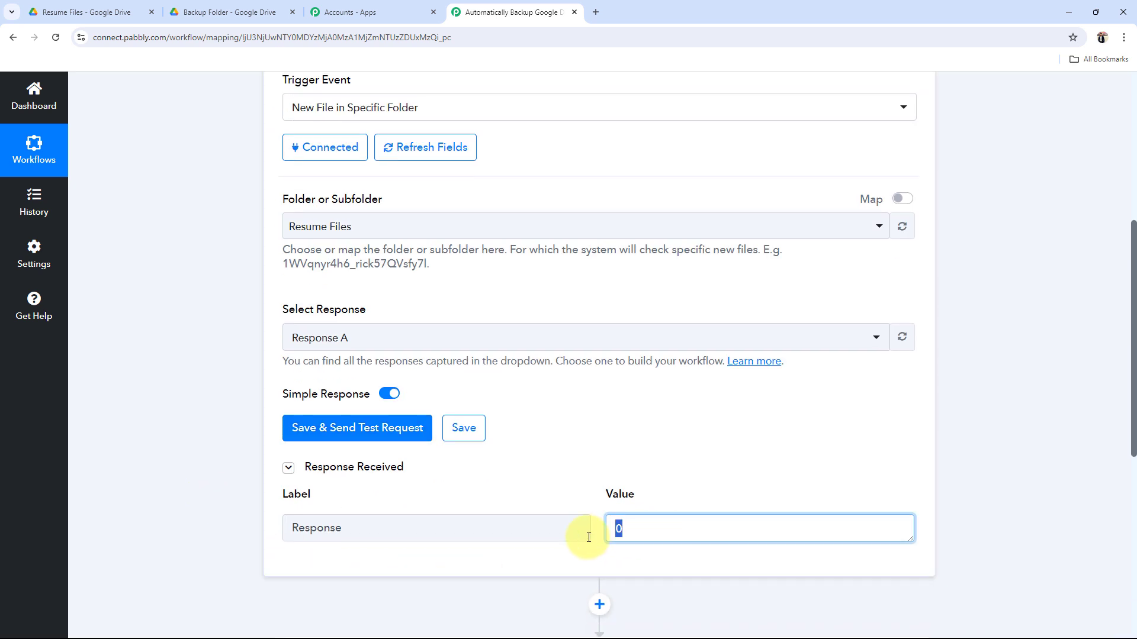
left_click_drag(456, 534, 203, 516)
left_click(187, 460)
scroll(187, 461, "up", 1)
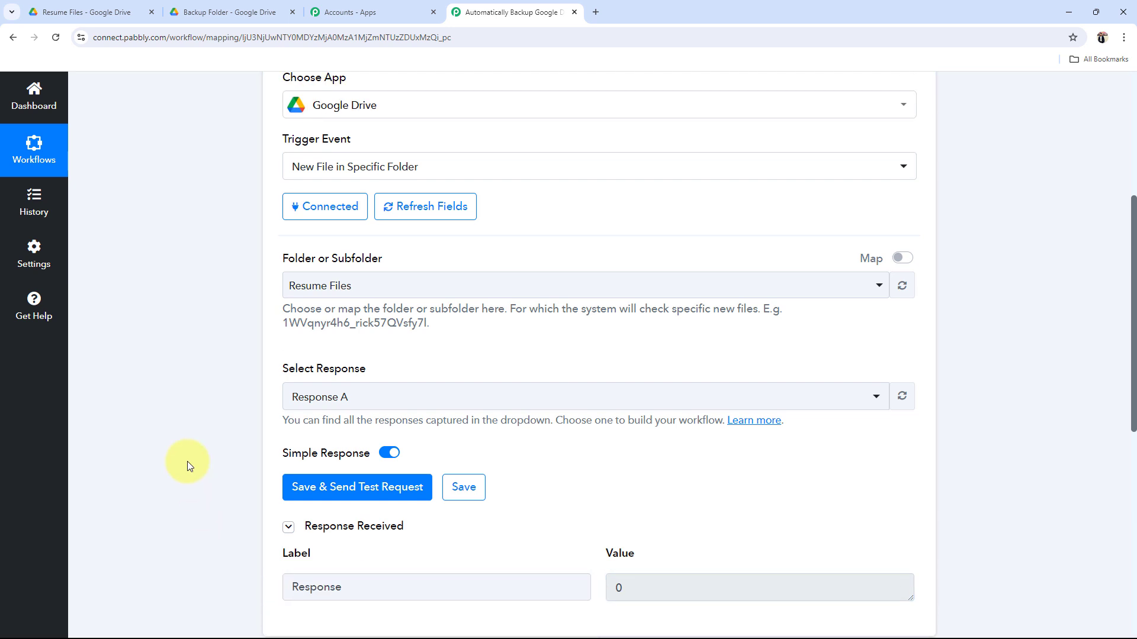
left_click(83, 12)
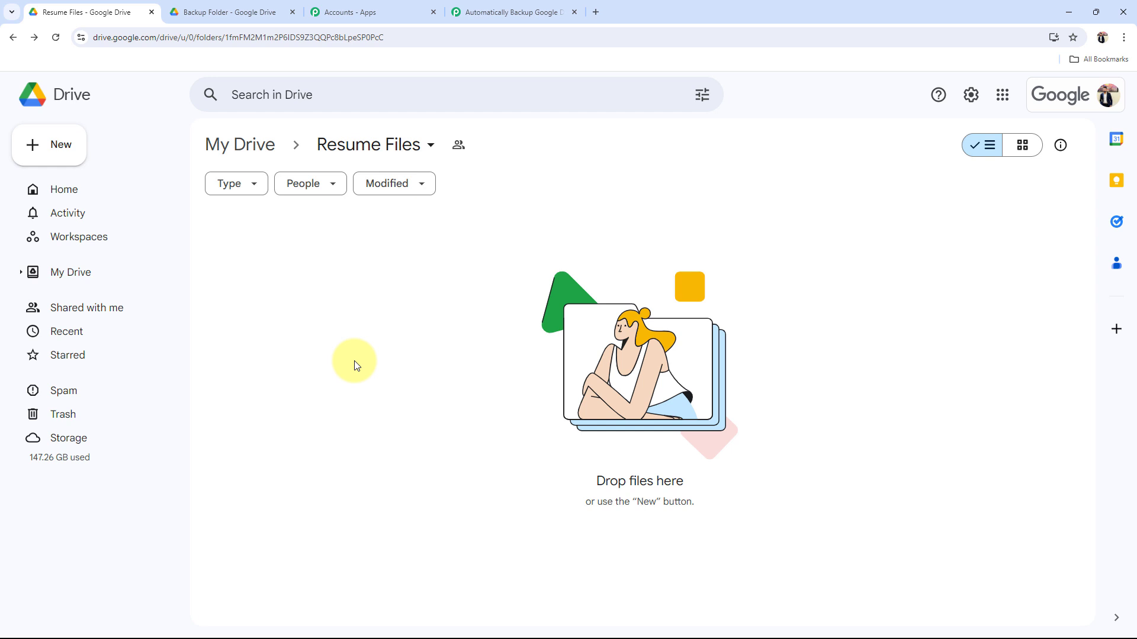
left_click(521, 12)
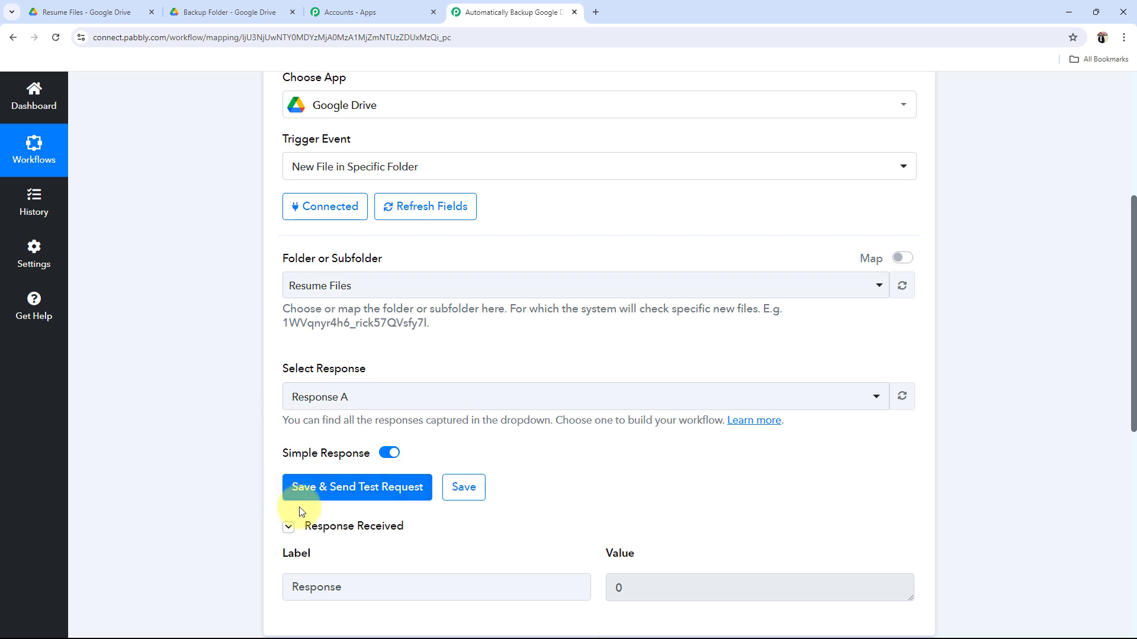
scroll(264, 516, "down", 3)
scroll(260, 512, "up", 3)
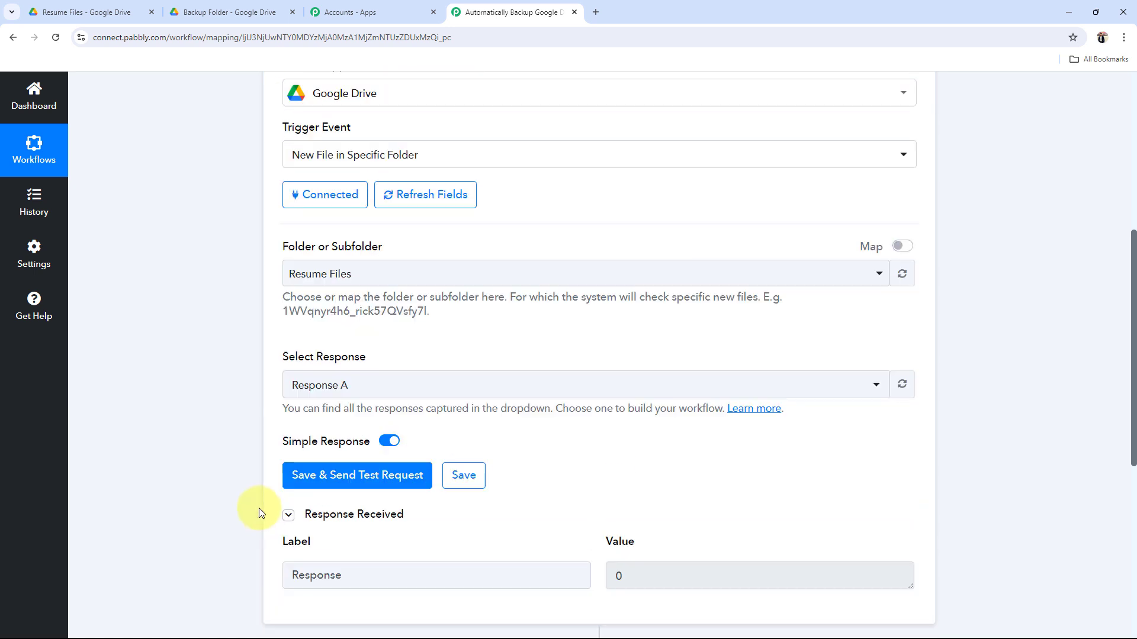
Upload the file Resume of Test from the Desktop folder into the Resume Files folder in Google Drive
left_click(53, 12)
left_click(60, 157)
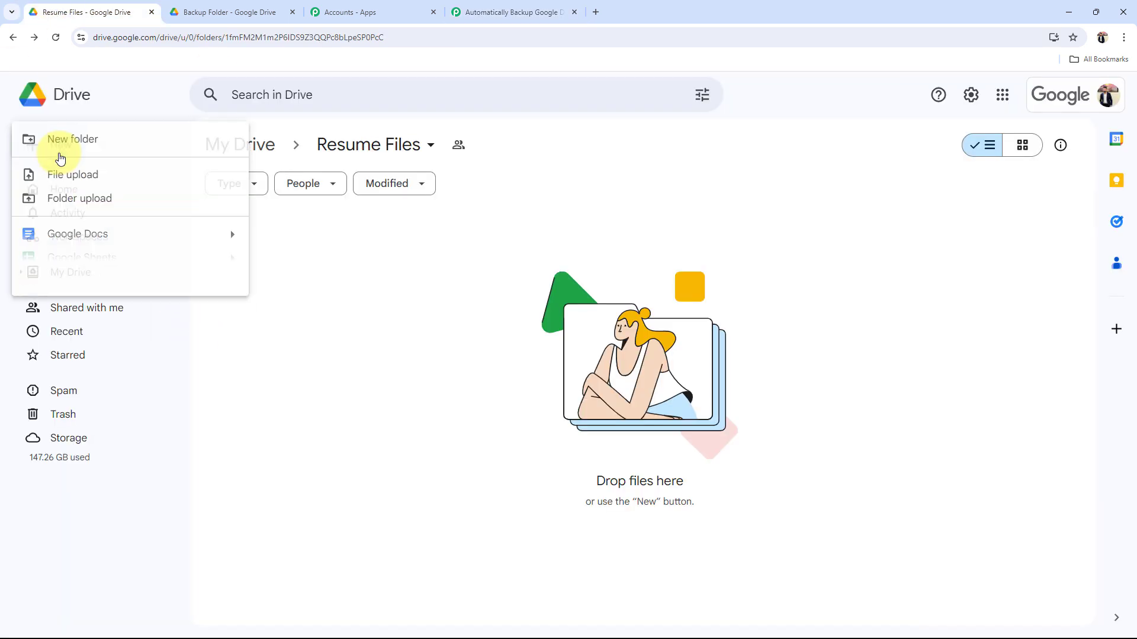
left_click(65, 176)
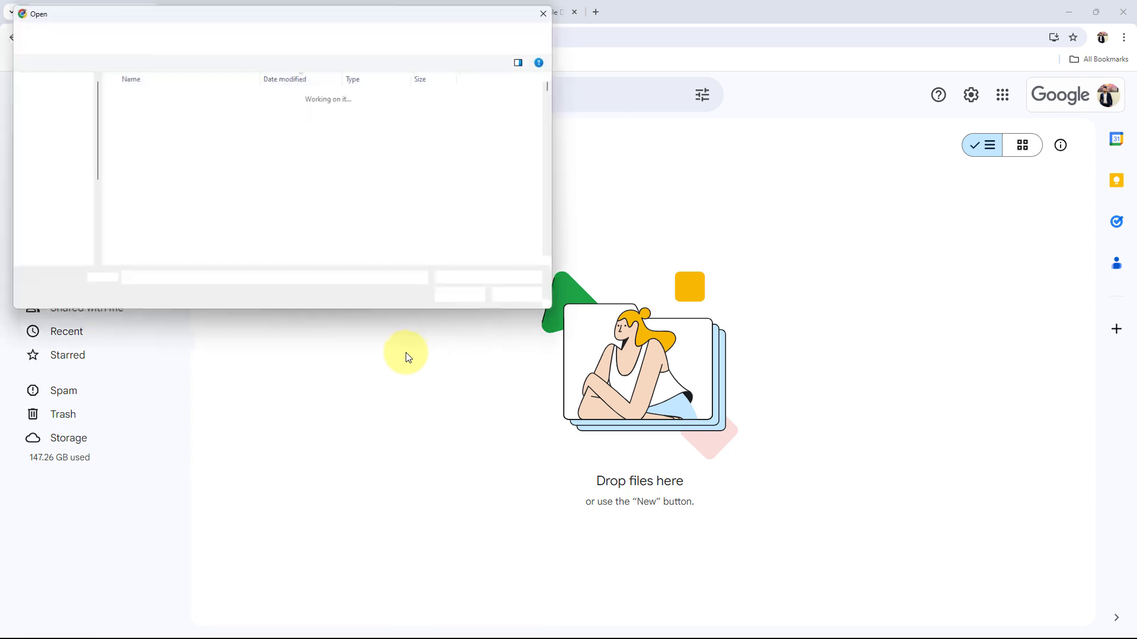
scroll(52, 171, "up", 3)
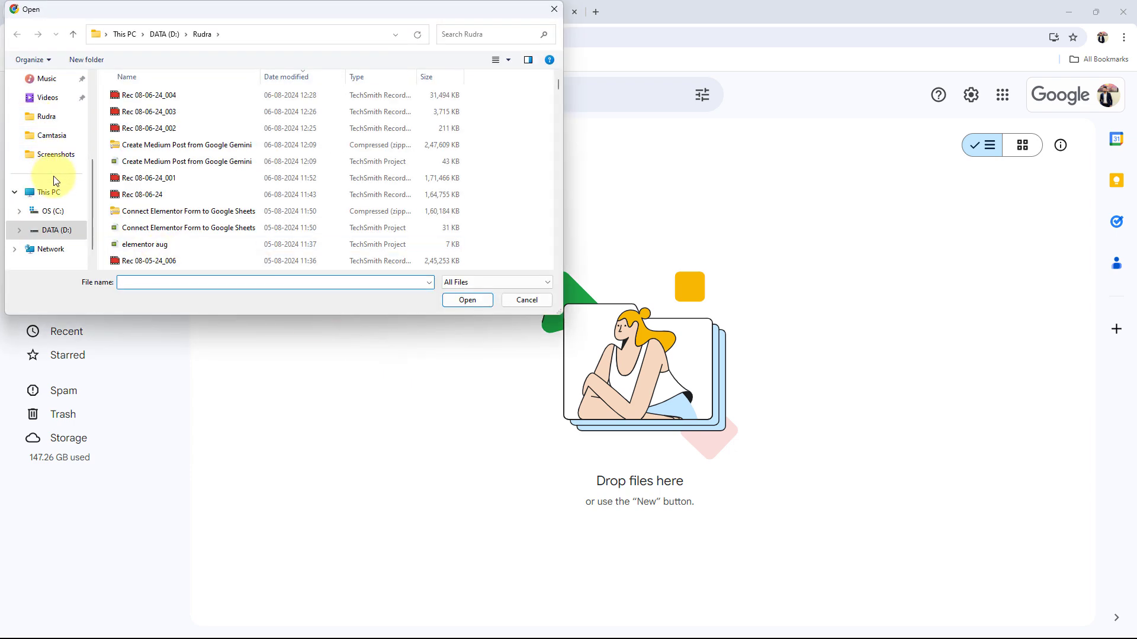
left_click(49, 158)
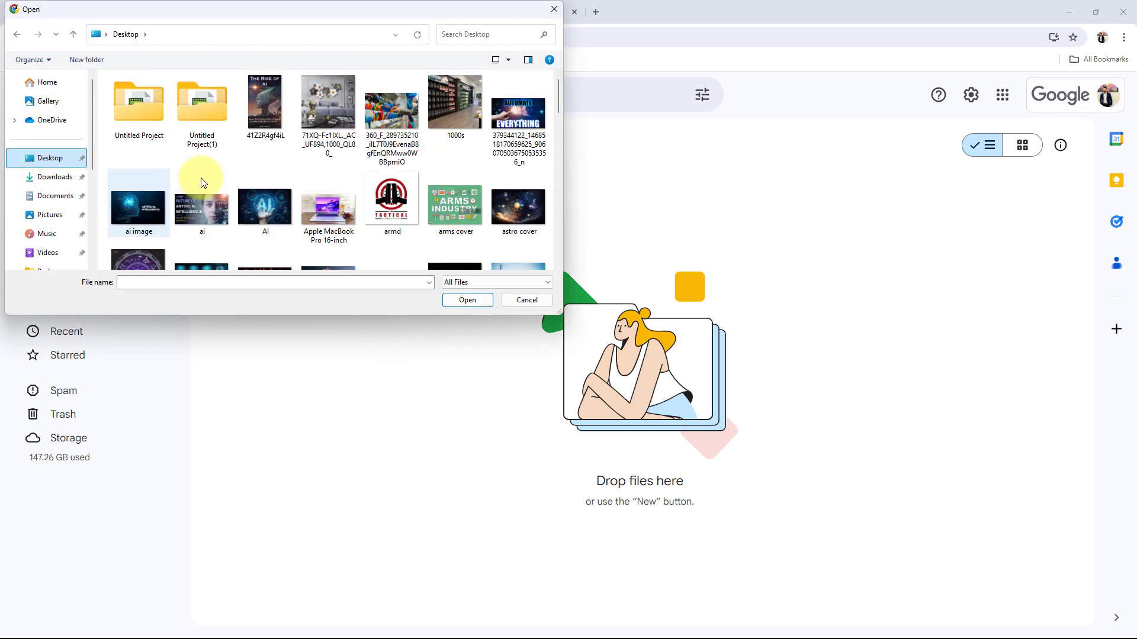
scroll(218, 188, "down", 5)
scroll(243, 204, "down", 3)
scroll(293, 220, "up", 2)
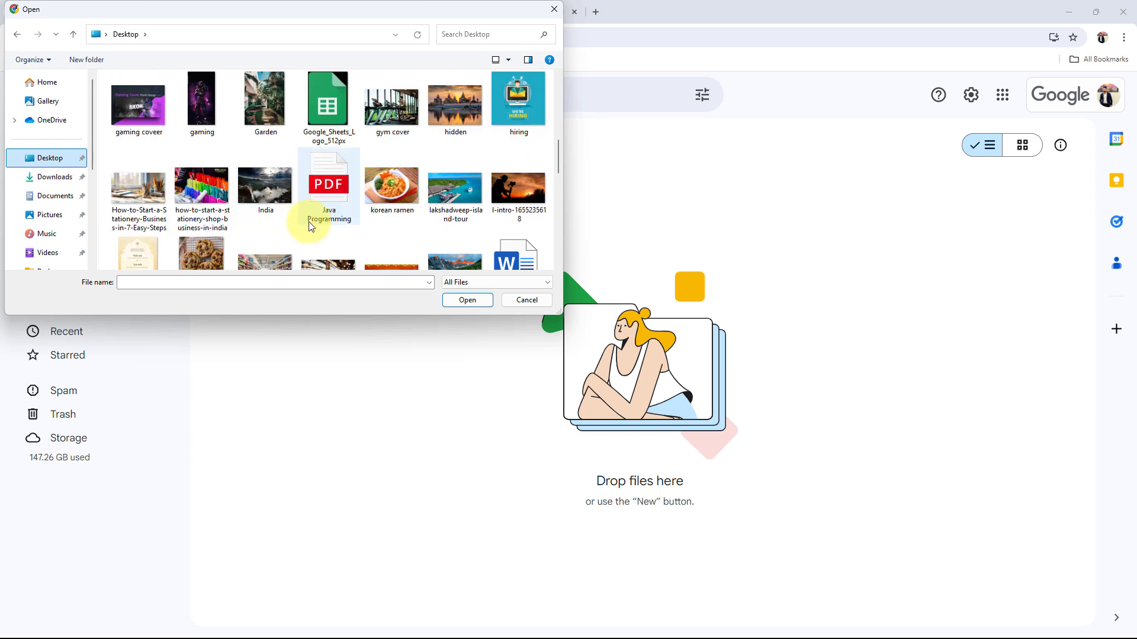
scroll(304, 222, "down", 2)
scroll(305, 222, "down", 1)
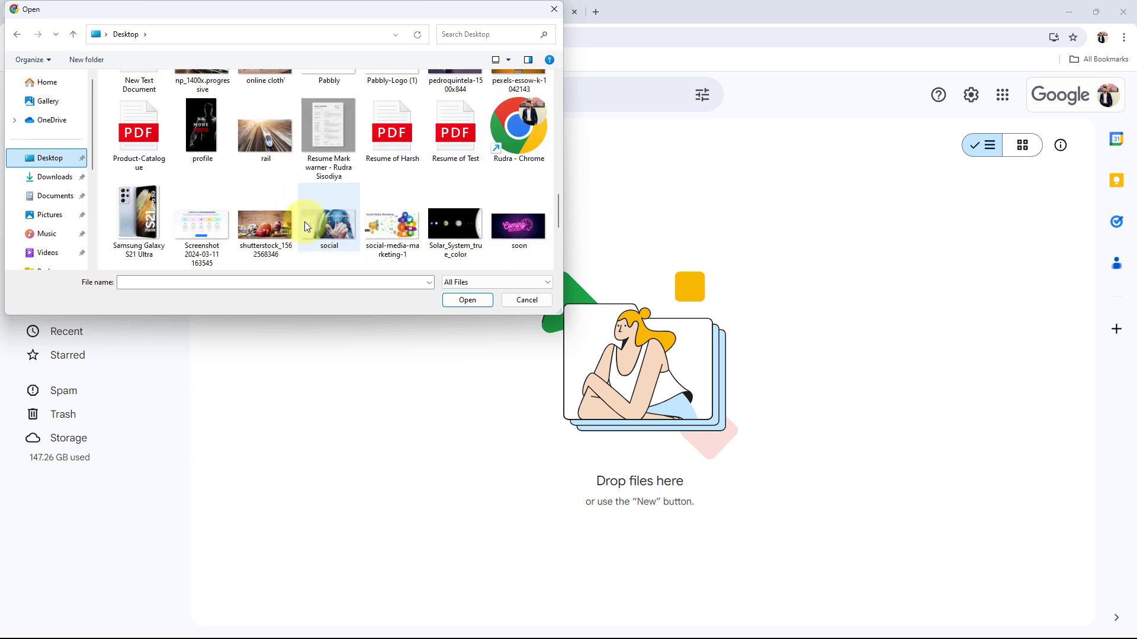
double_click(444, 142)
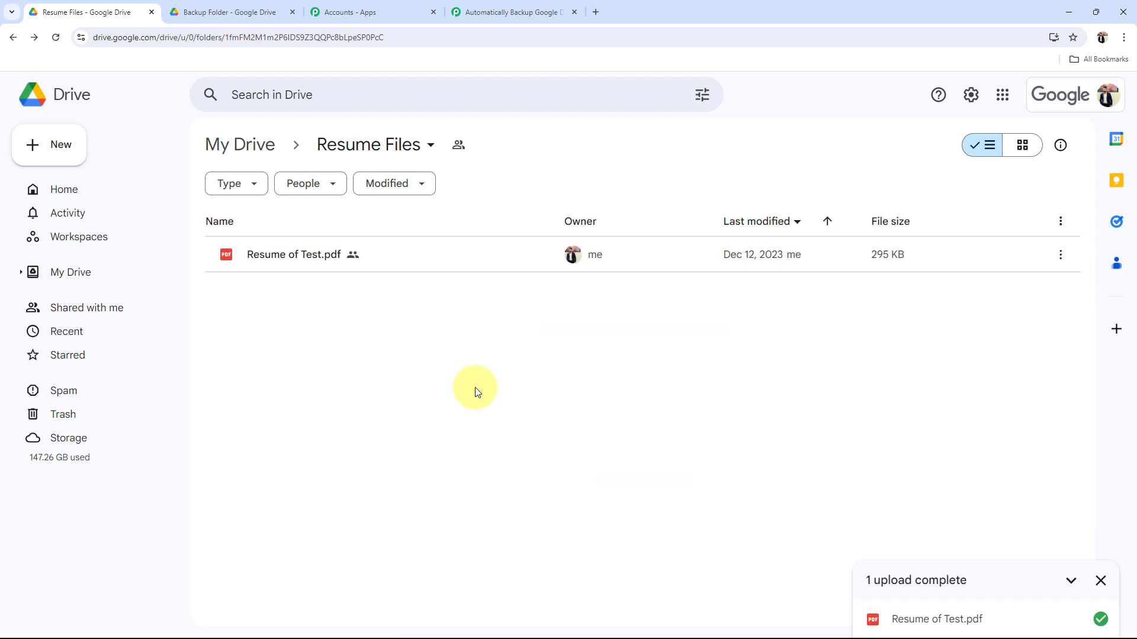
Preview the uploaded Resume of Test.pdf, close the preview, and dismiss the upload notification
double_click(317, 255)
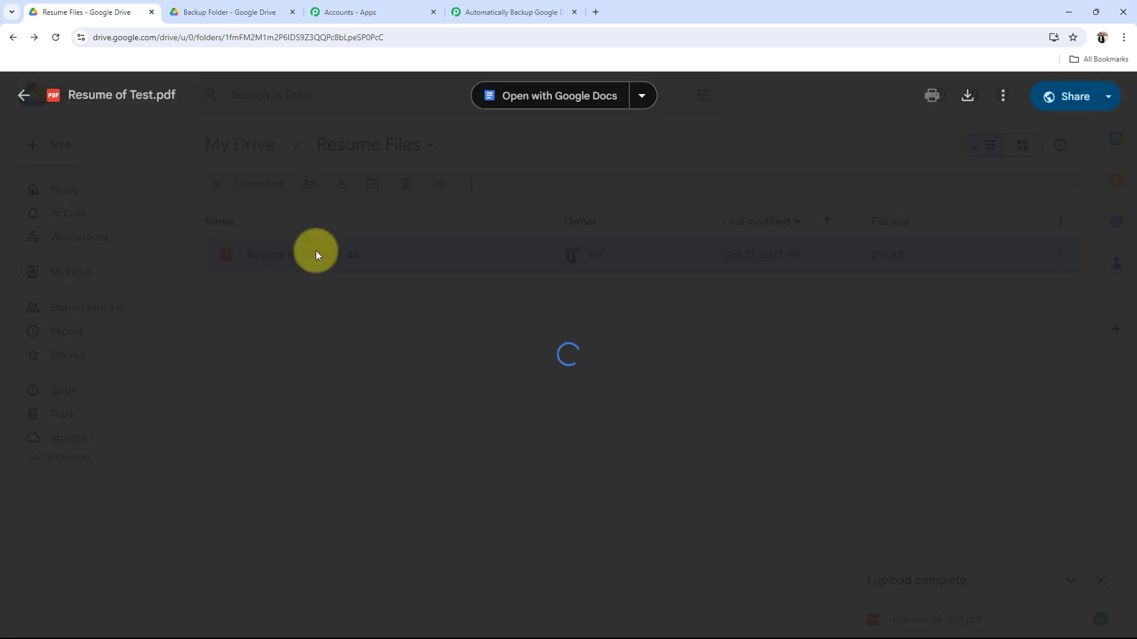
scroll(381, 292, "down", 8)
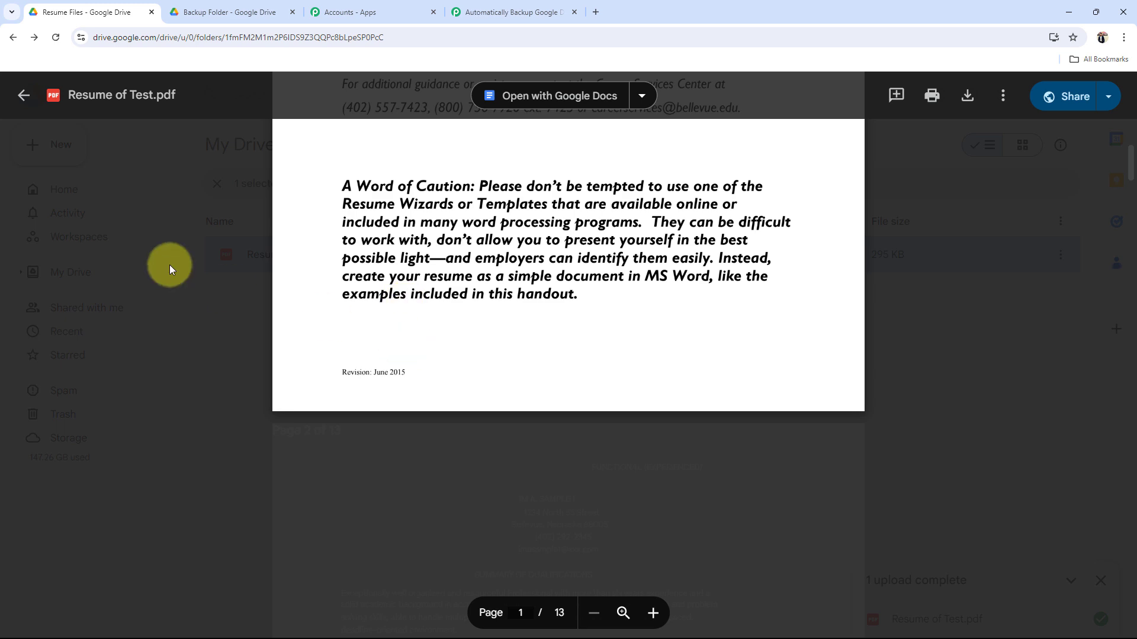
left_click(25, 99)
left_click(420, 413)
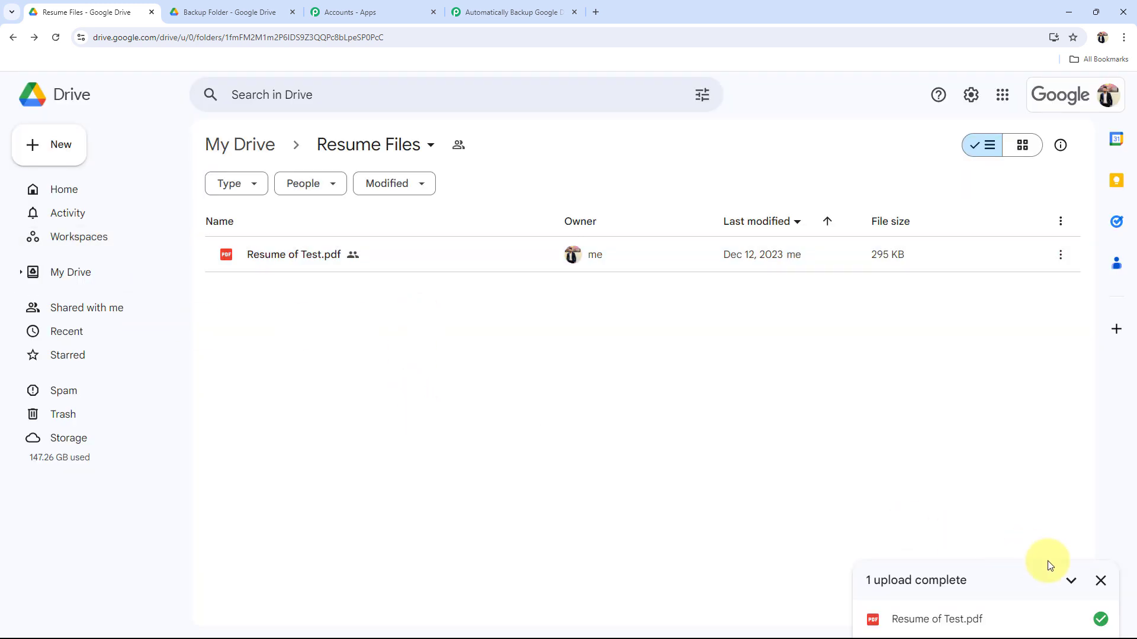
left_click(1099, 582)
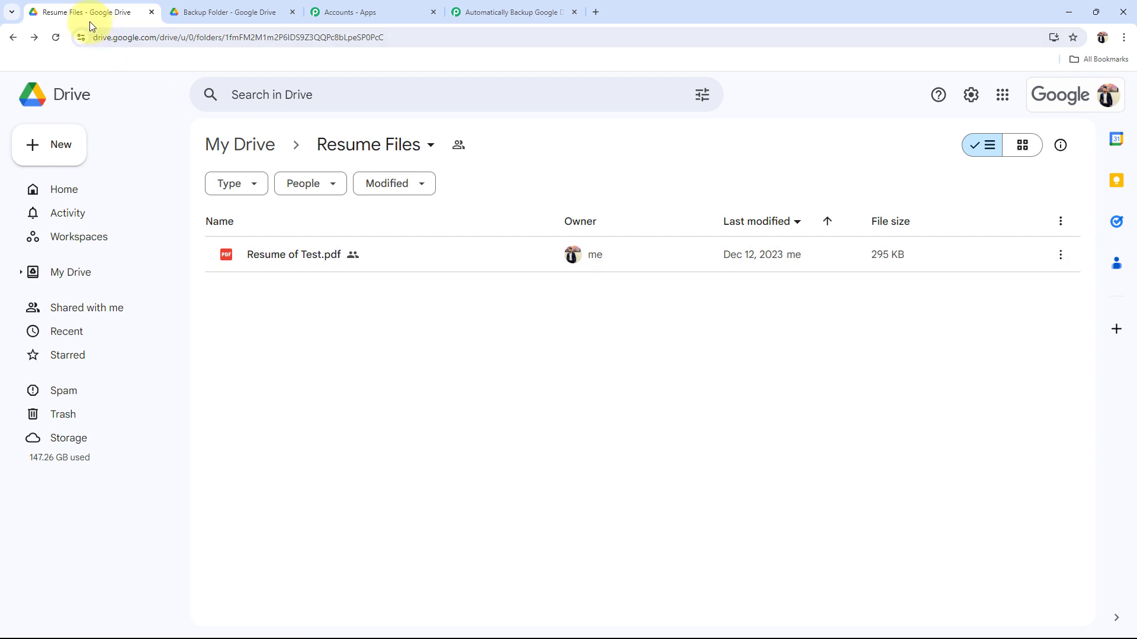
Return to the Pabbly Connect workflow, send the trigger's test request again, and examine the captured file details
left_click(509, 12)
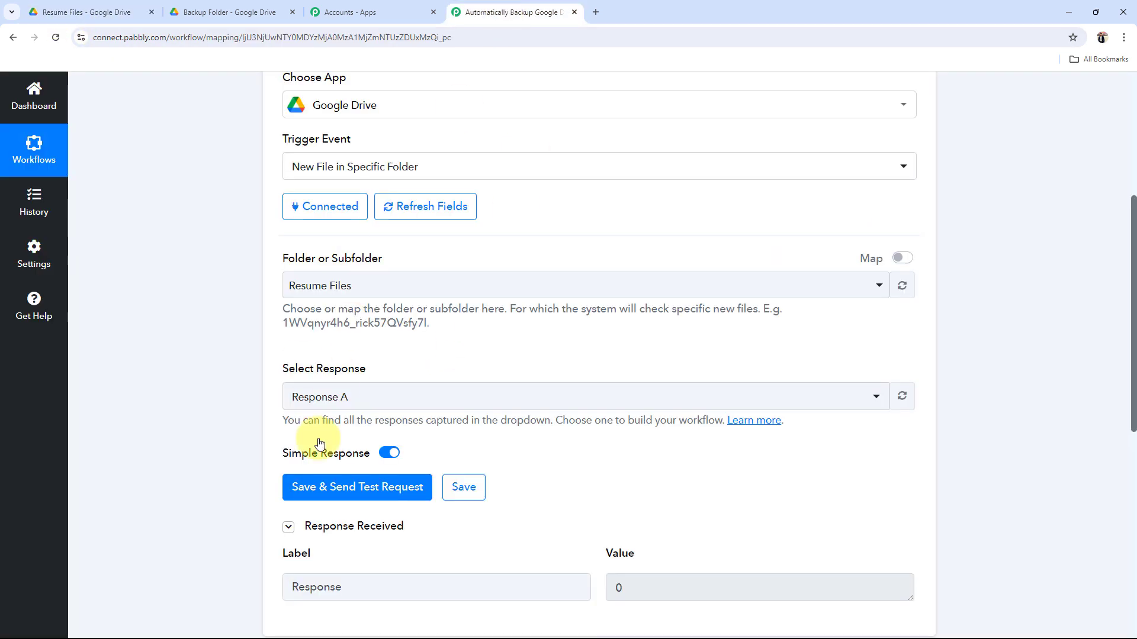
left_click(305, 487)
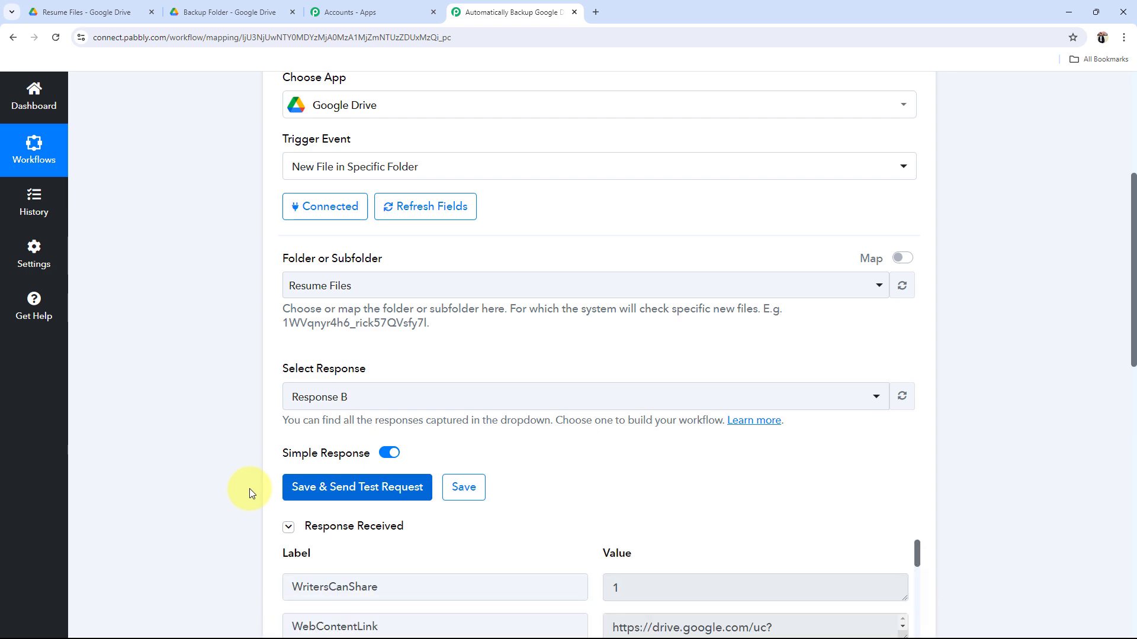
scroll(255, 491, "down", 7)
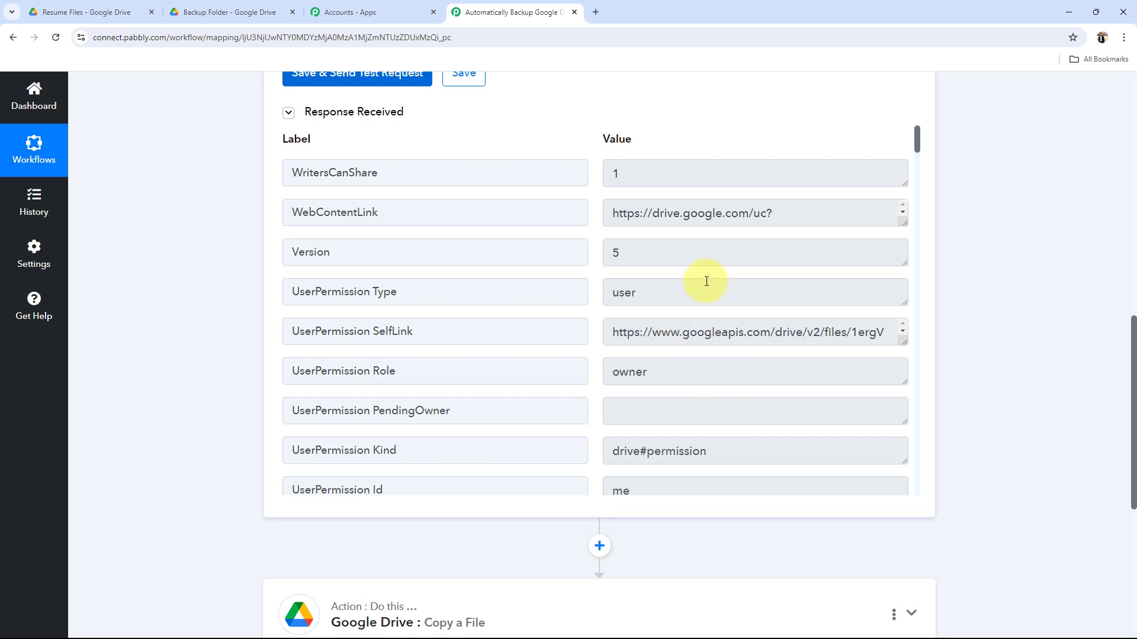
Examine the WebContentLink, Title and other file details in the trigger's received response
scroll(337, 337, "up", 2)
left_click_drag(614, 331, 690, 349)
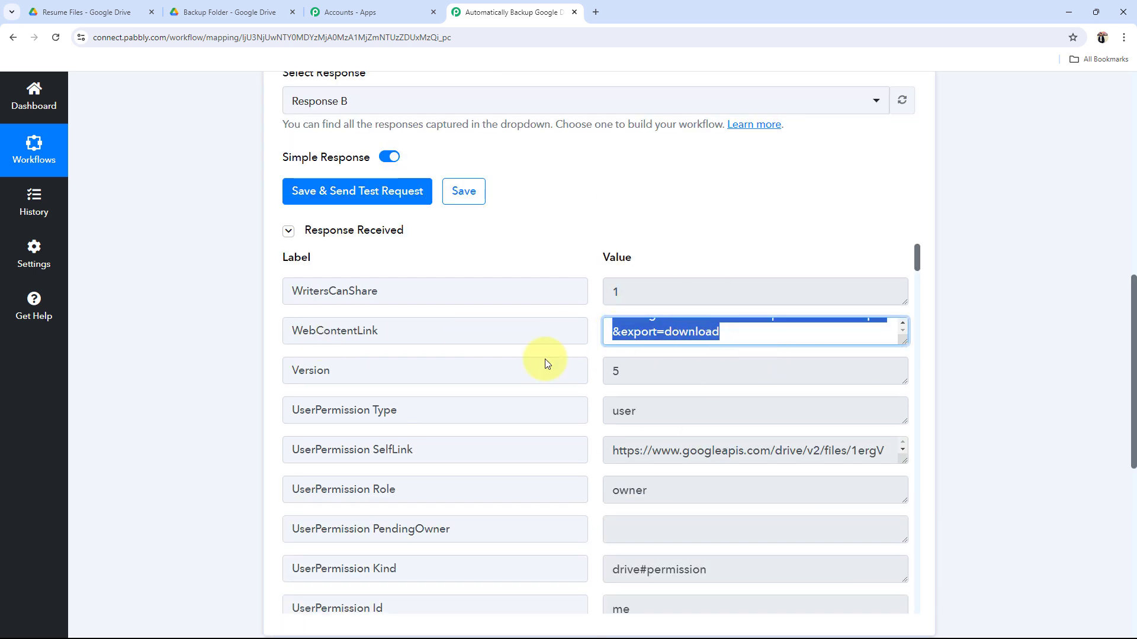
left_click(179, 399)
scroll(240, 406, "down", 3)
scroll(756, 320, "down", 2)
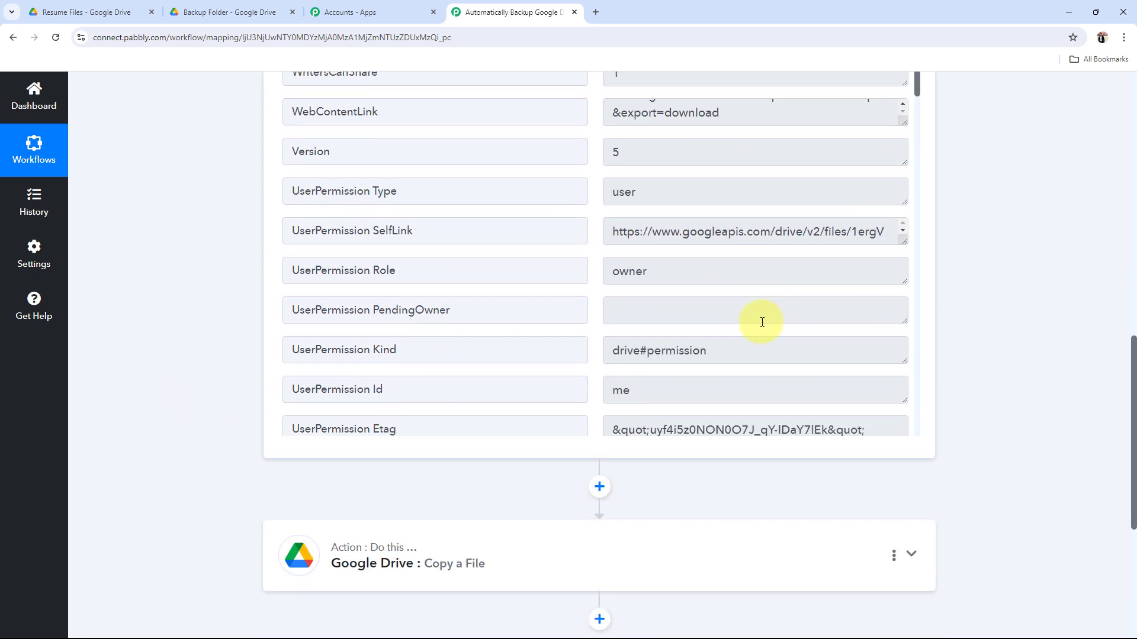
scroll(759, 317, "down", 2)
left_click_drag(749, 278, 636, 344)
scroll(636, 344, "down", 2)
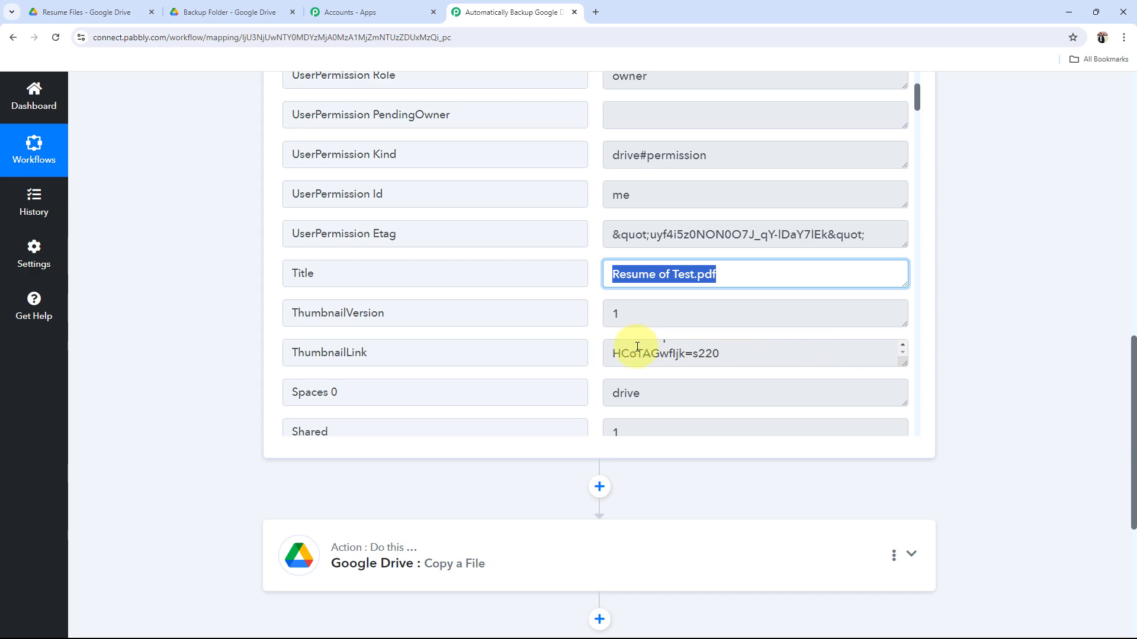
scroll(616, 392, "down", 3)
scroll(630, 415, "down", 5)
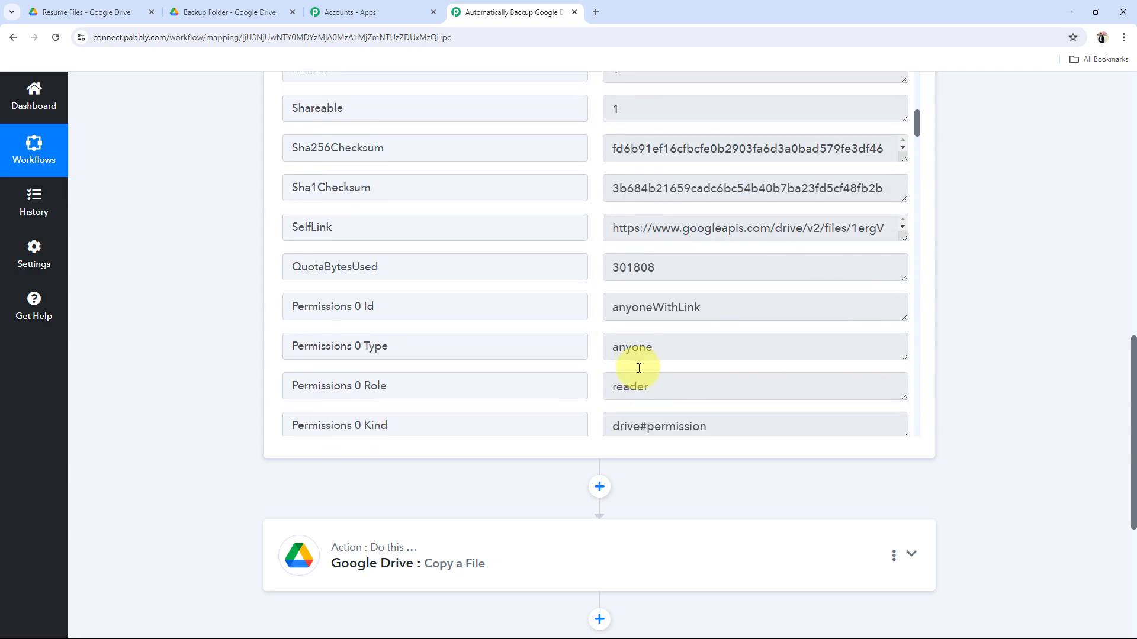
scroll(617, 381, "up", 8)
scroll(618, 386, "up", 5)
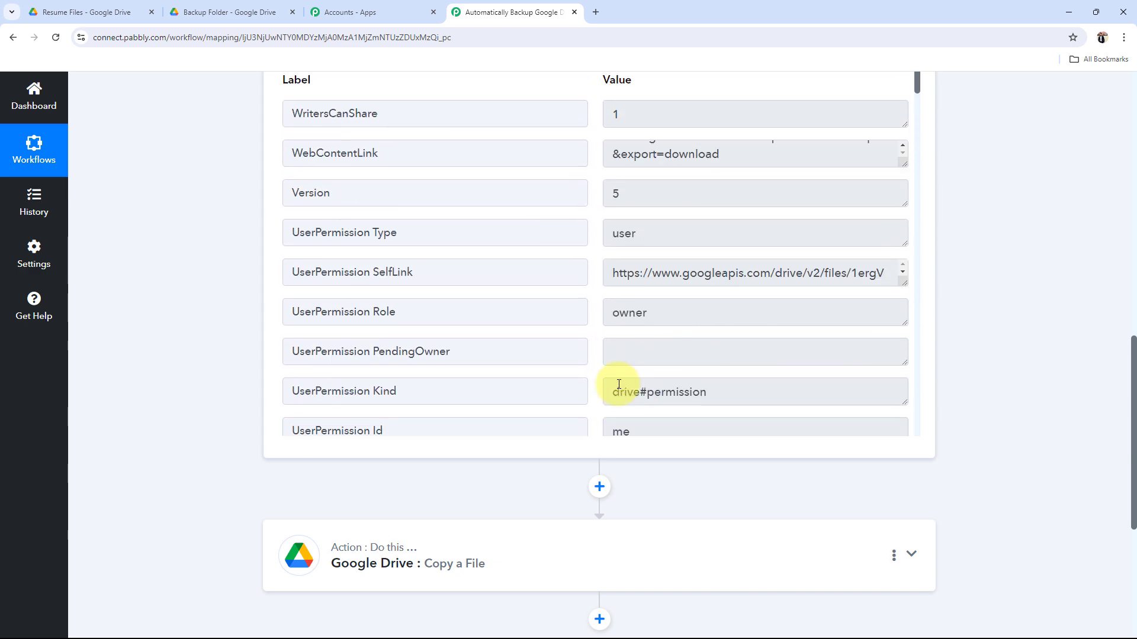
scroll(200, 290, "up", 5)
scroll(200, 290, "up", 6)
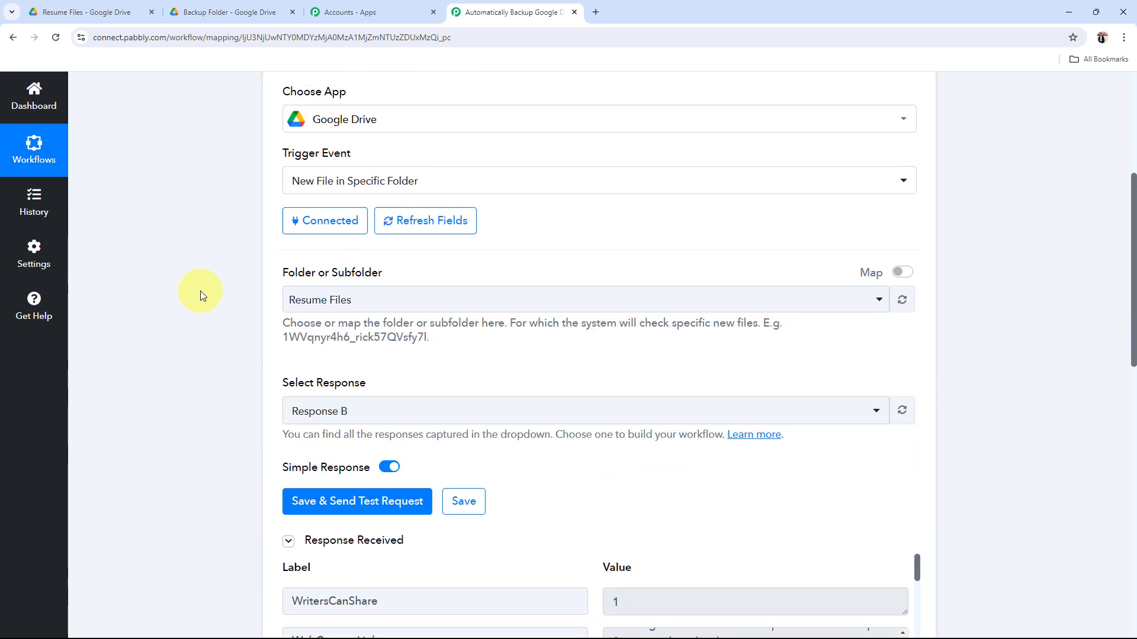
Compare the trigger with the Resume Files folder in Google Drive, return to the Pabbly Connect workflow, and collapse the trigger step
left_click(118, 5)
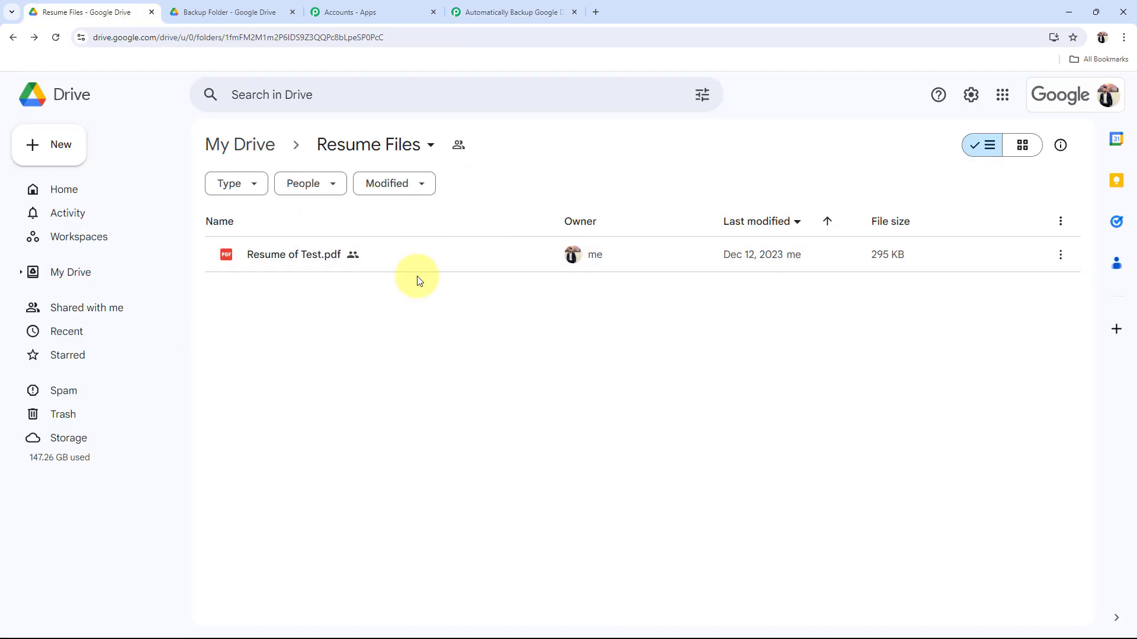
left_click(515, 12)
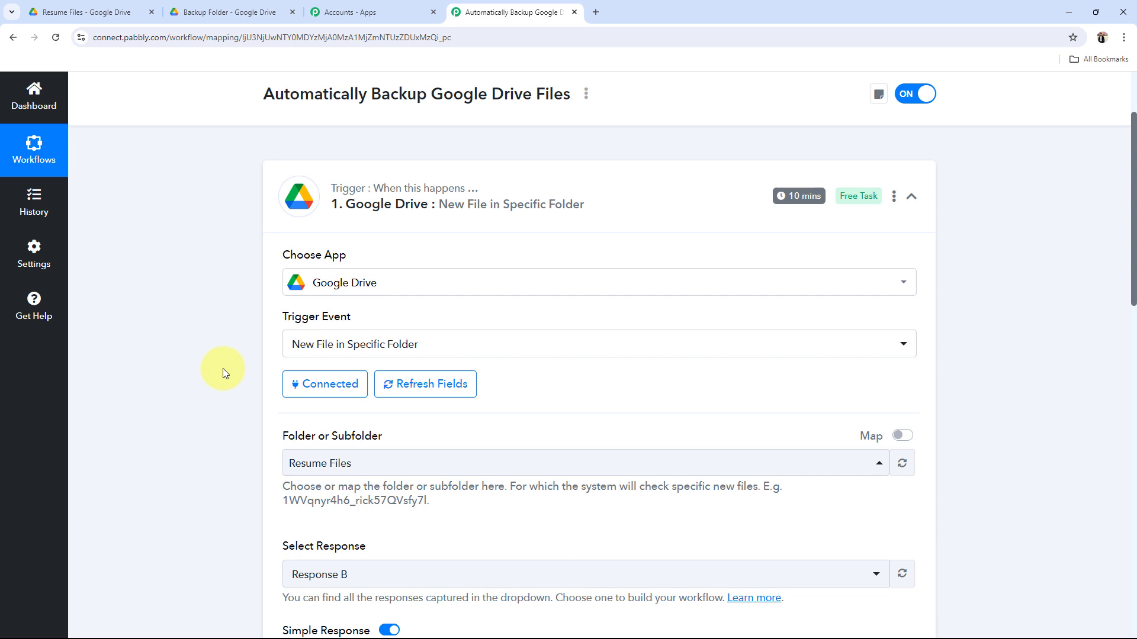
scroll(223, 368, "up", 1)
left_click(430, 277)
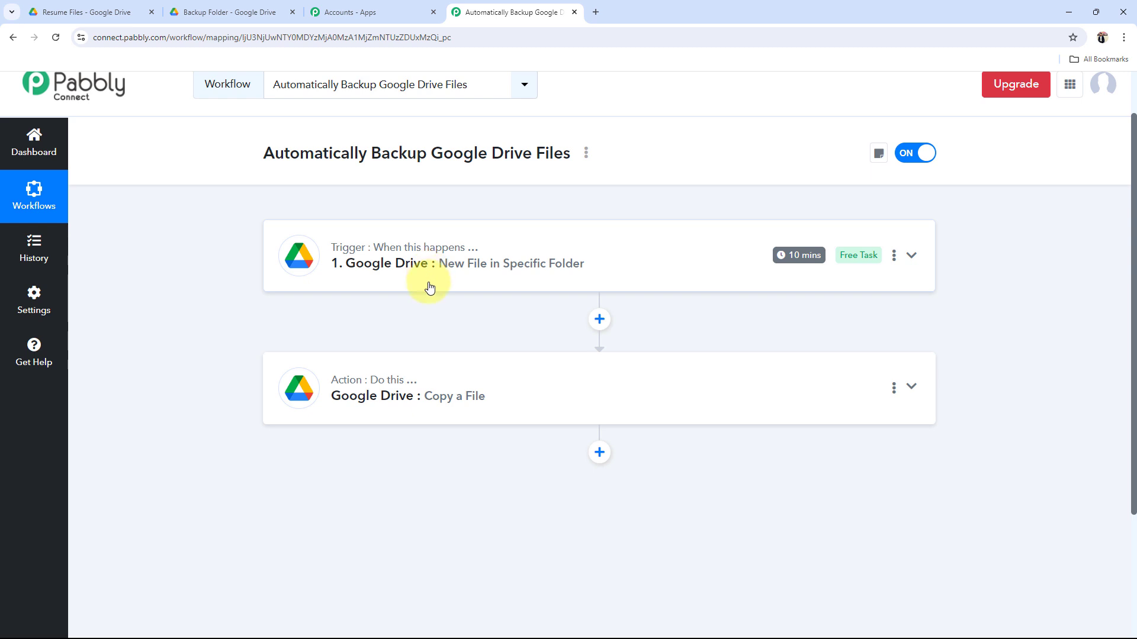
left_click(119, 10)
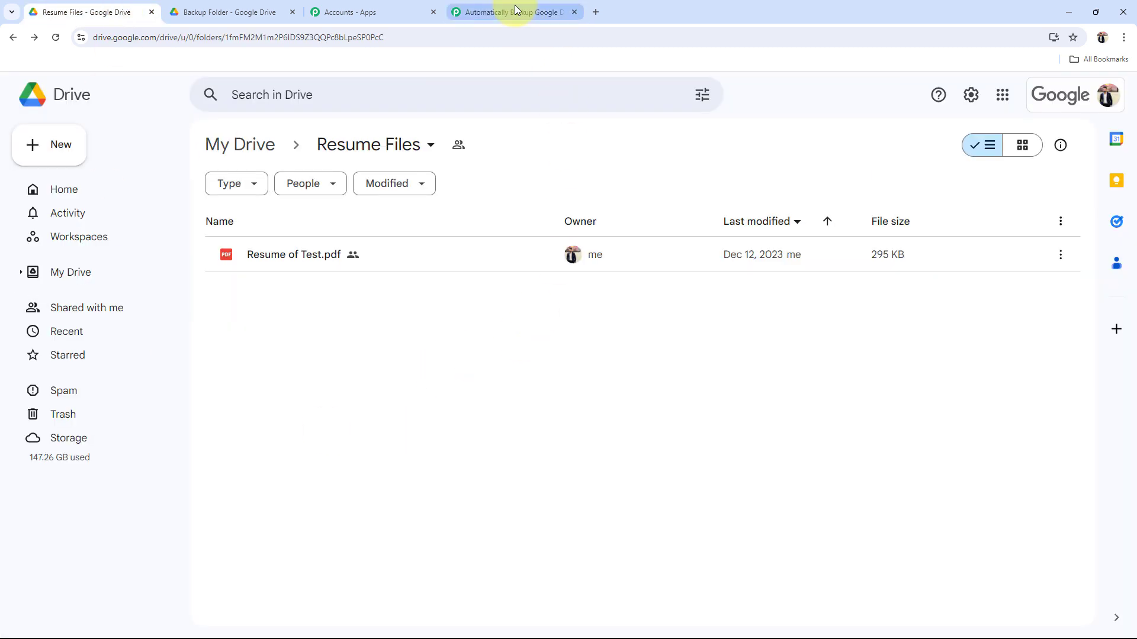
left_click(478, 11)
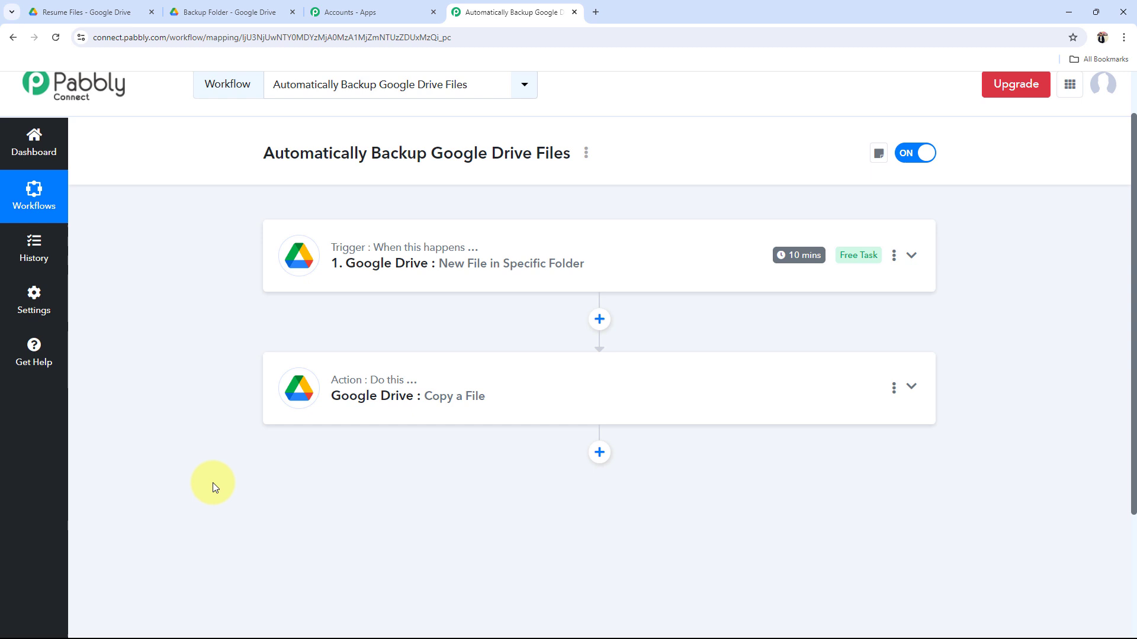
Connect the Copy a File action to Google Drive using the existing connection Google Drive #50
left_click(393, 396)
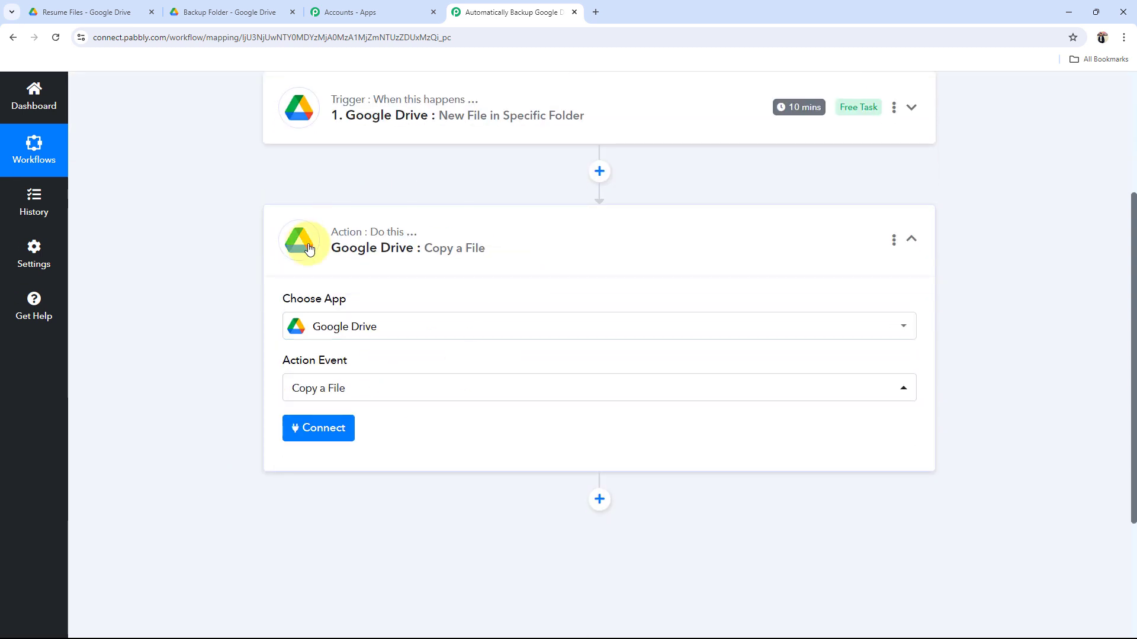
left_click(334, 435)
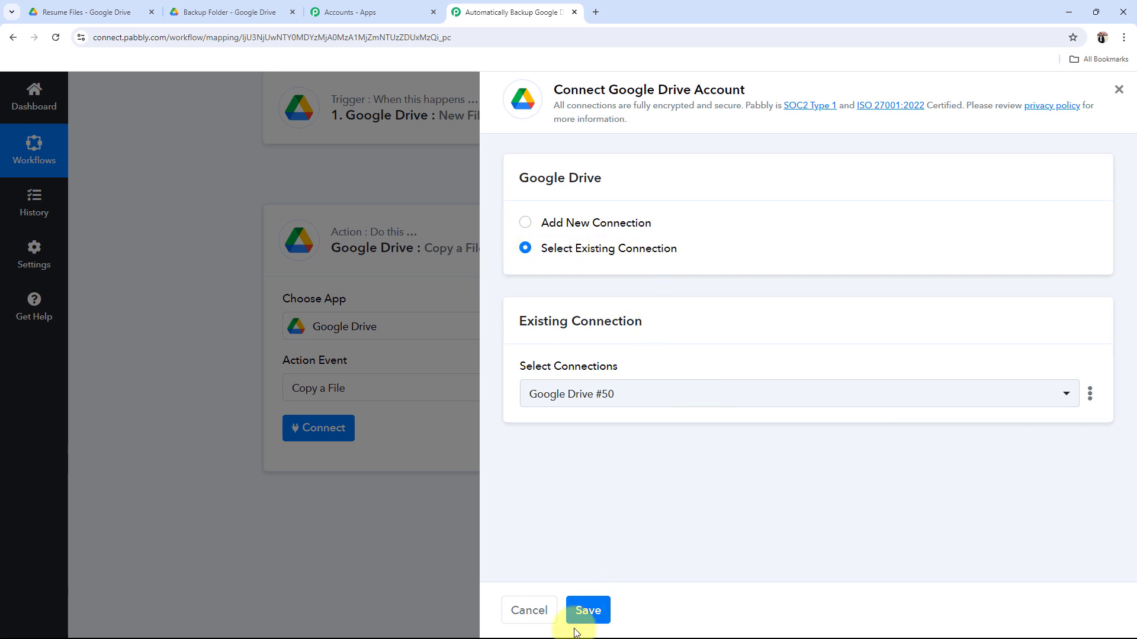
left_click(587, 610)
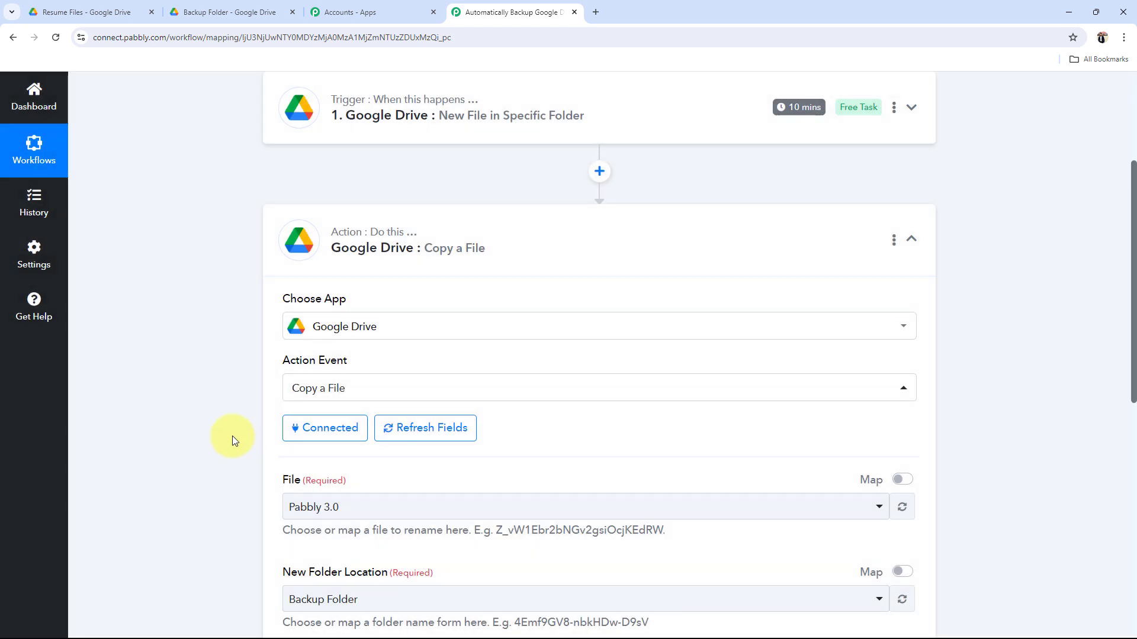
Browse the files offered for the Copy a File action's File field and close the list without choosing one
scroll(232, 439, "down", 2)
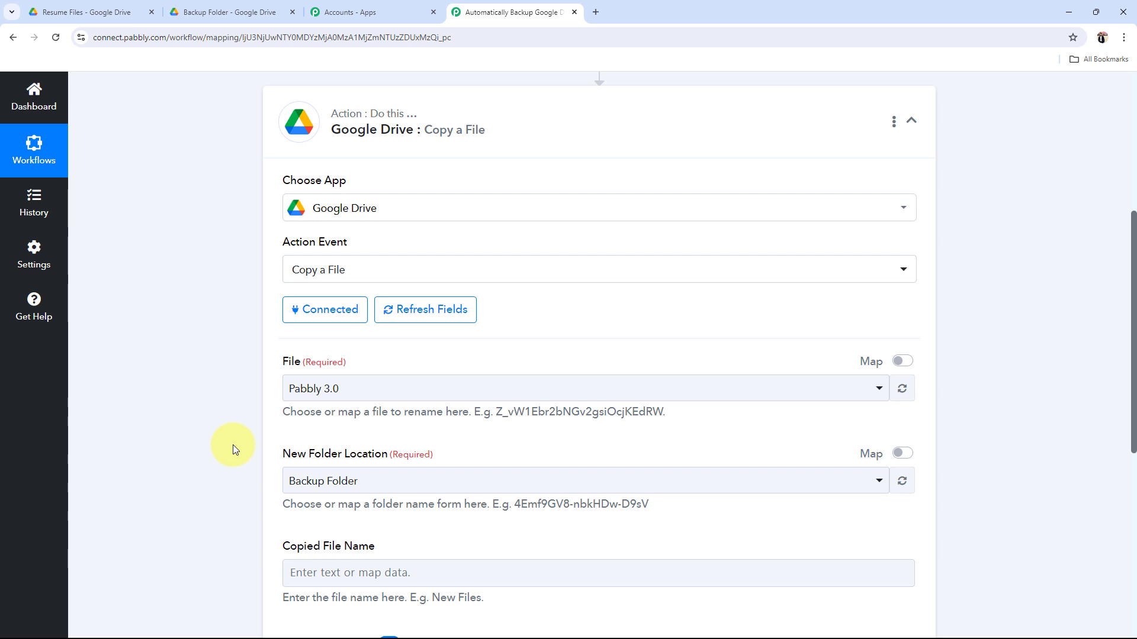
left_click(294, 392)
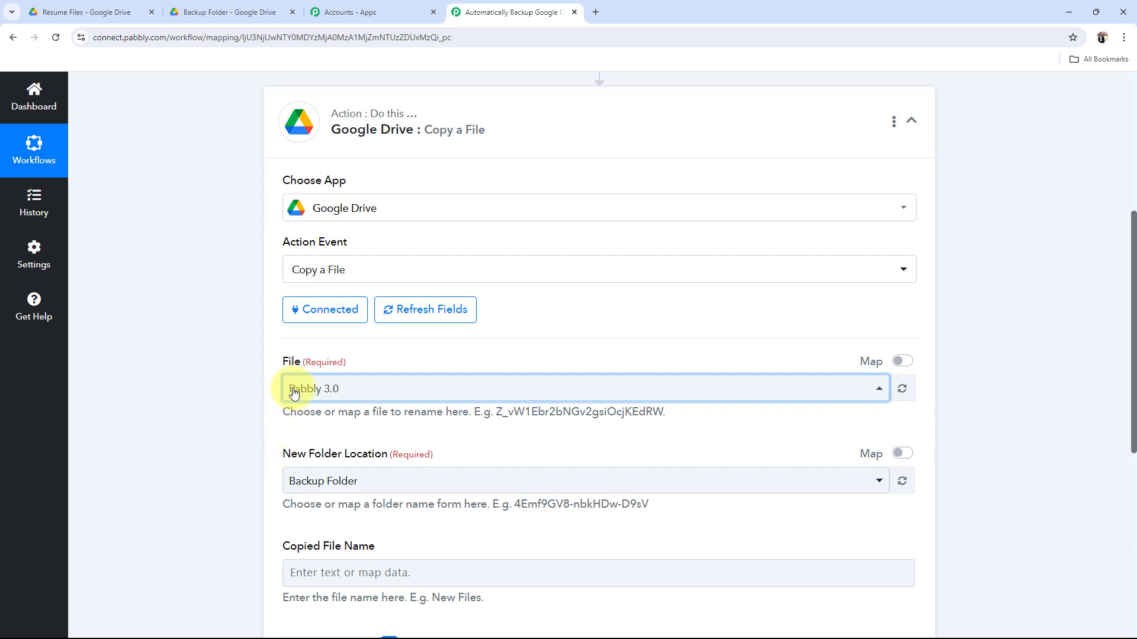
scroll(387, 293, "down", 3)
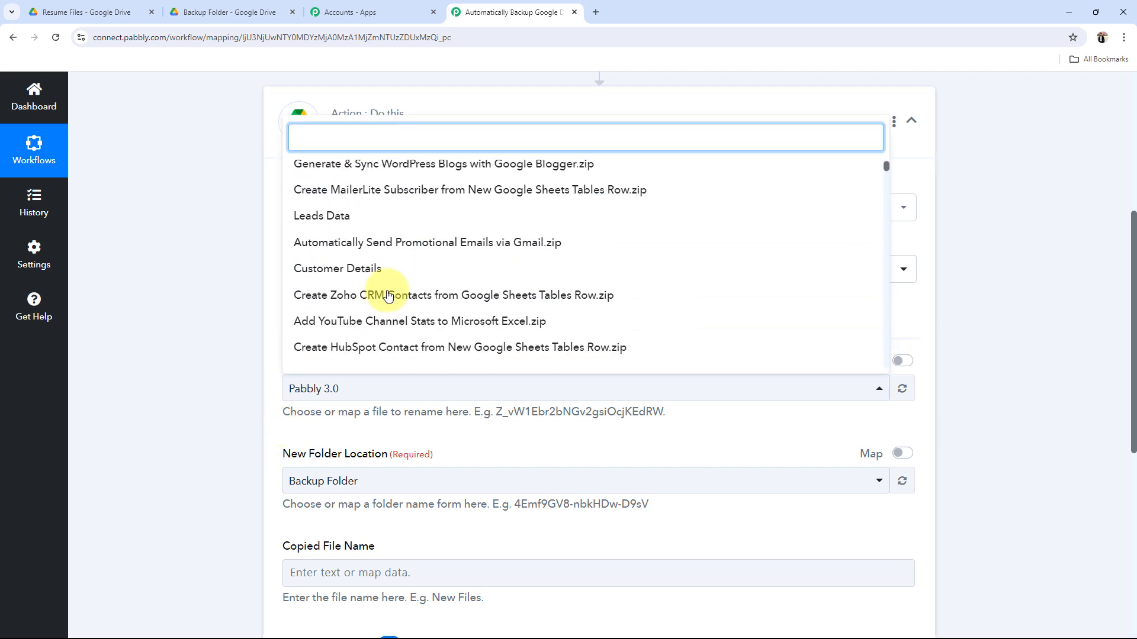
scroll(388, 295, "down", 5)
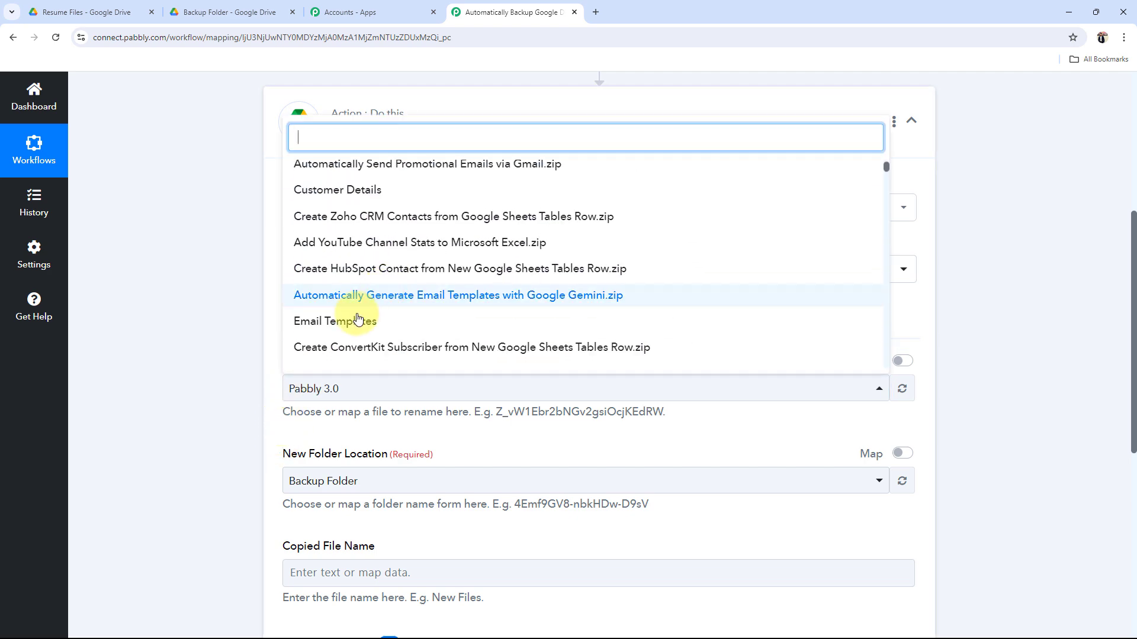
left_click(149, 371)
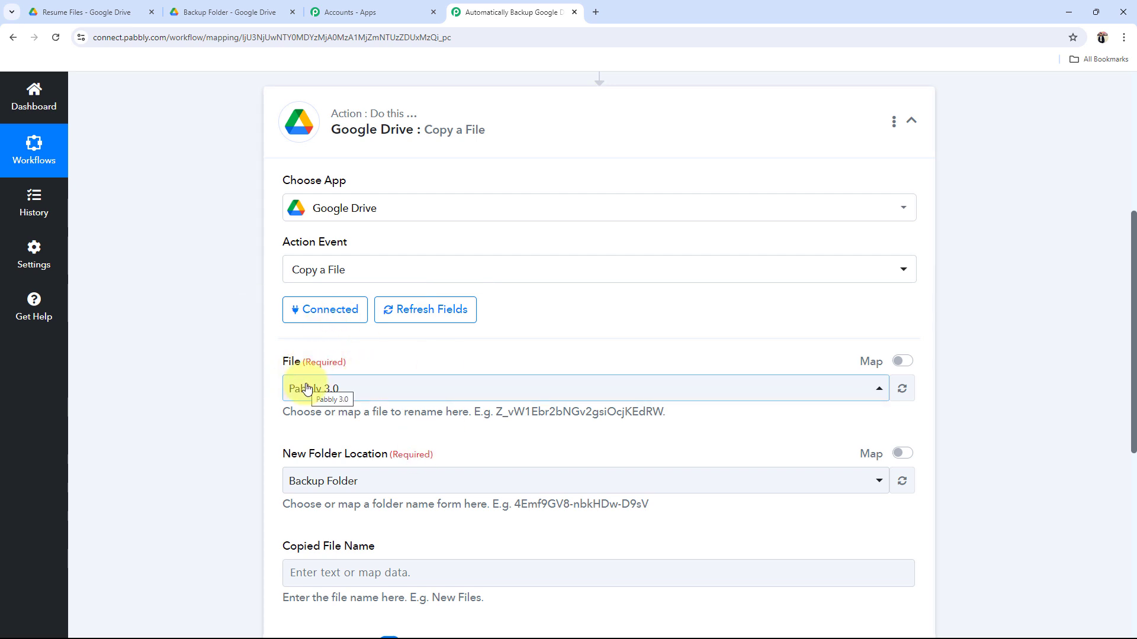
Enable mapping for the File field and clear its prefilled file ID
left_click(905, 363)
left_click_drag(609, 391, 296, 406)
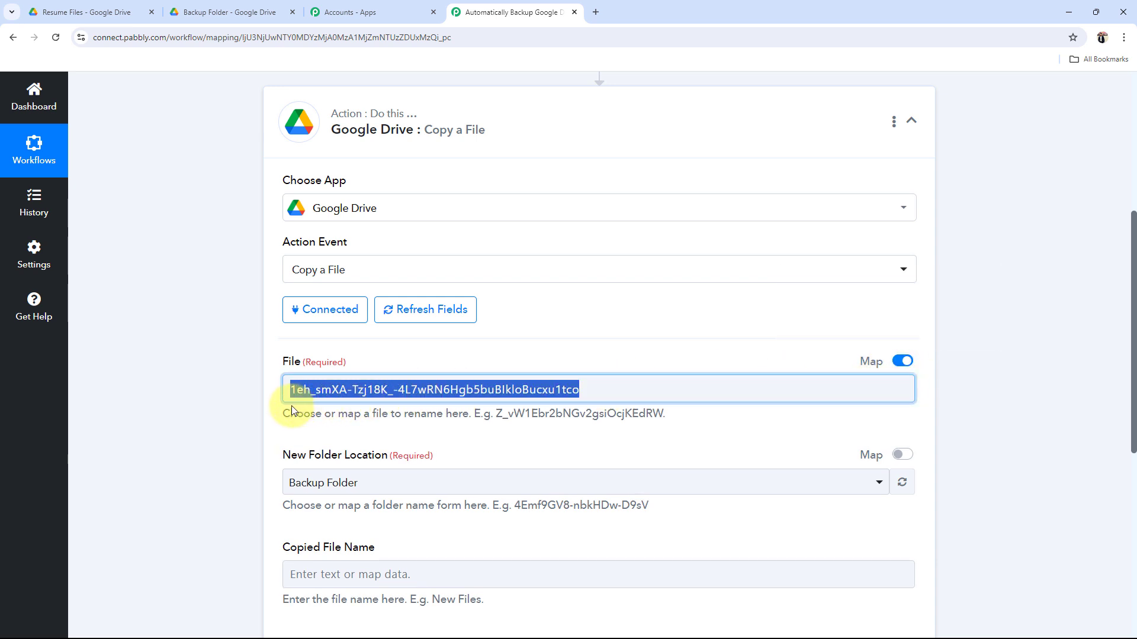
key("BackSpace")
Check Resume of Test.pdf in the Resume Files folder in Google Drive and return to the Pabbly Connect workflow
scroll(258, 434, "up", 3)
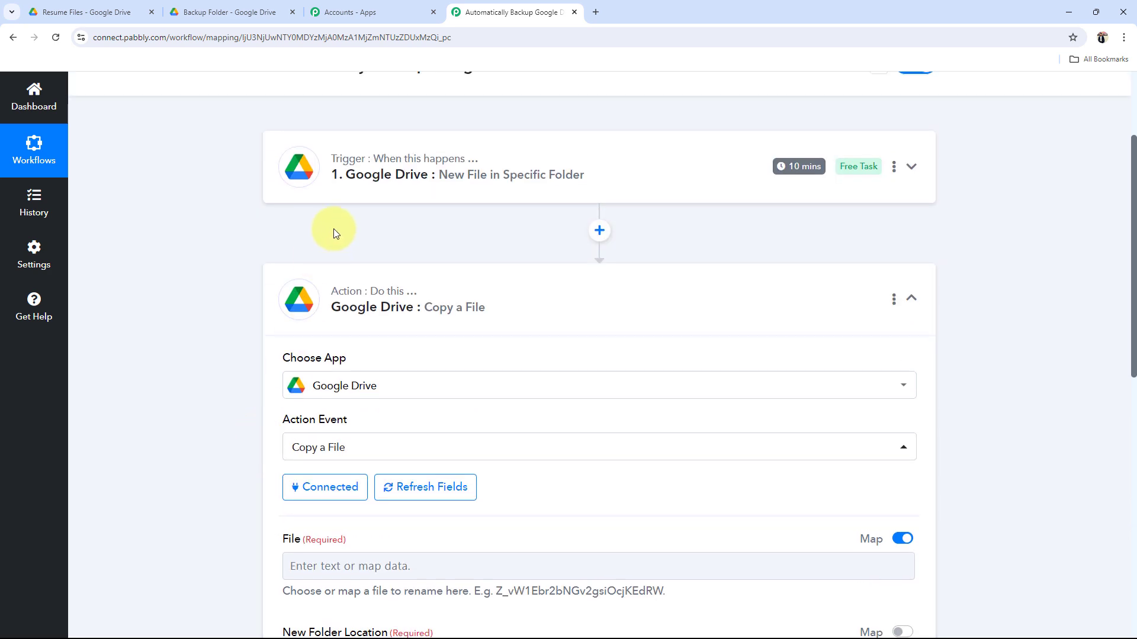
left_click(83, 11)
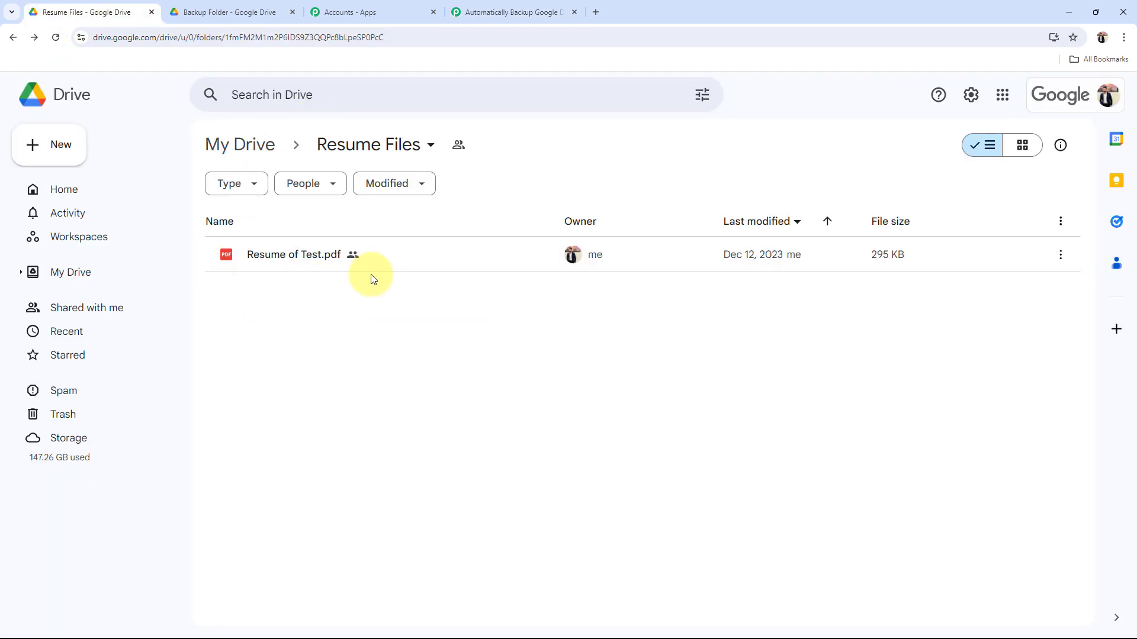
left_click(510, 12)
Expand the trigger step and search its received response for ID values, inspecting Permissions 0 Id and Permissions 1 Id
left_click(390, 193)
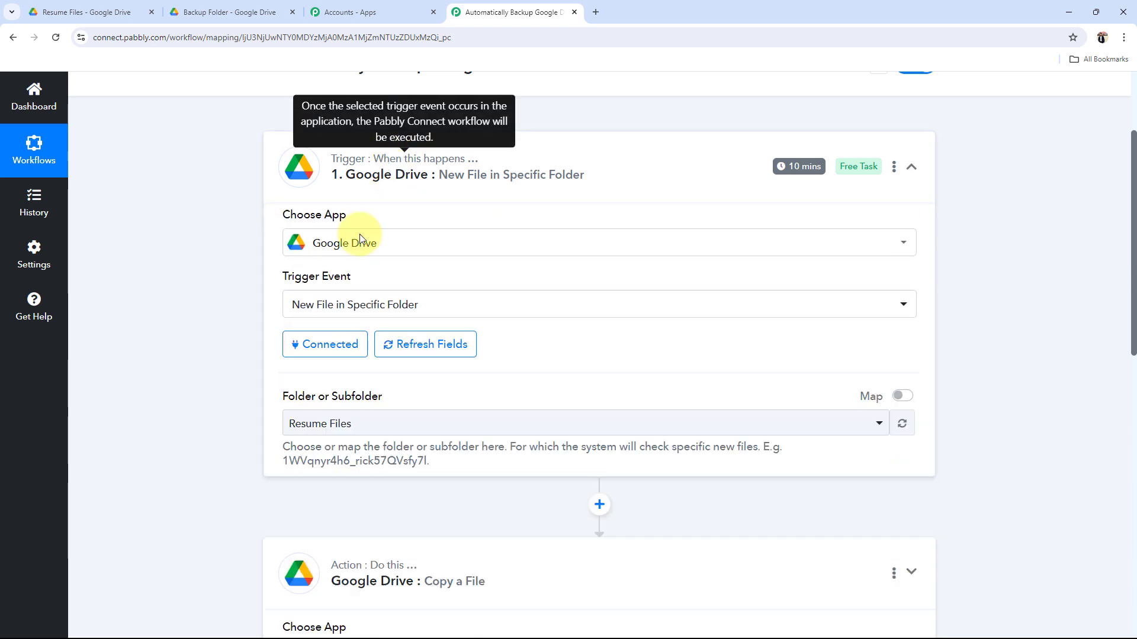
scroll(198, 510, "down", 7)
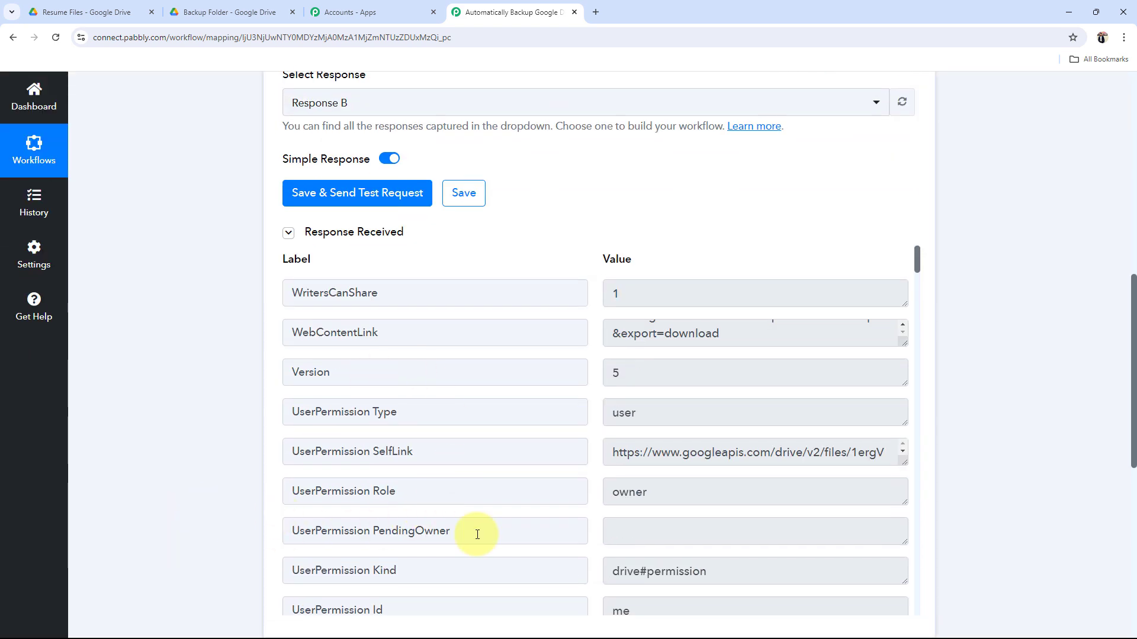
scroll(640, 516, "down", 8)
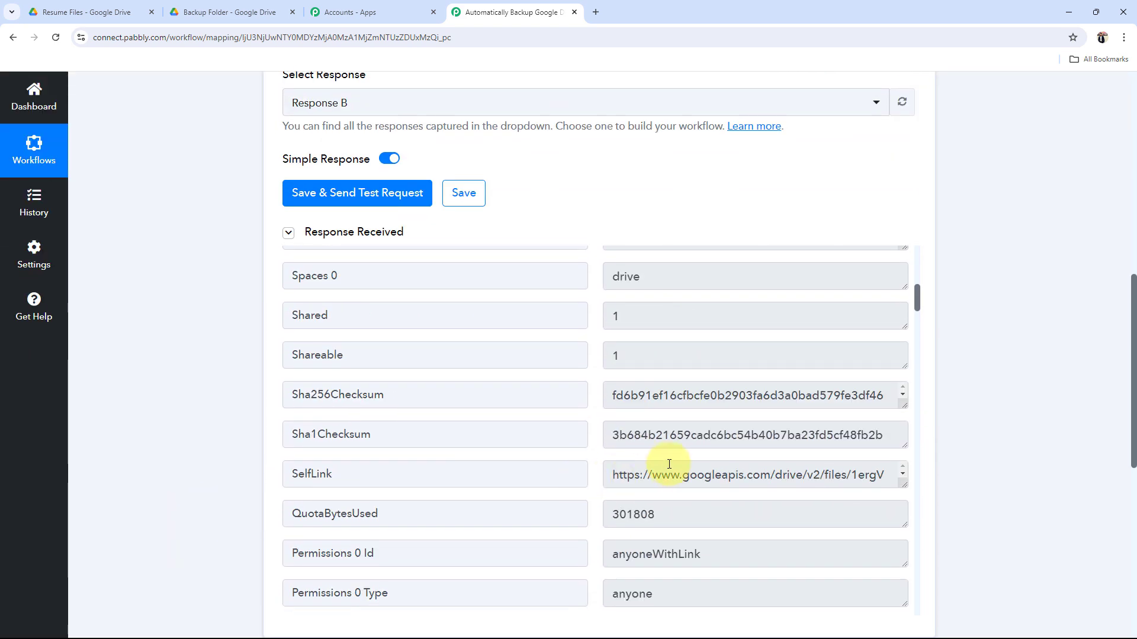
scroll(669, 464, "down", 4)
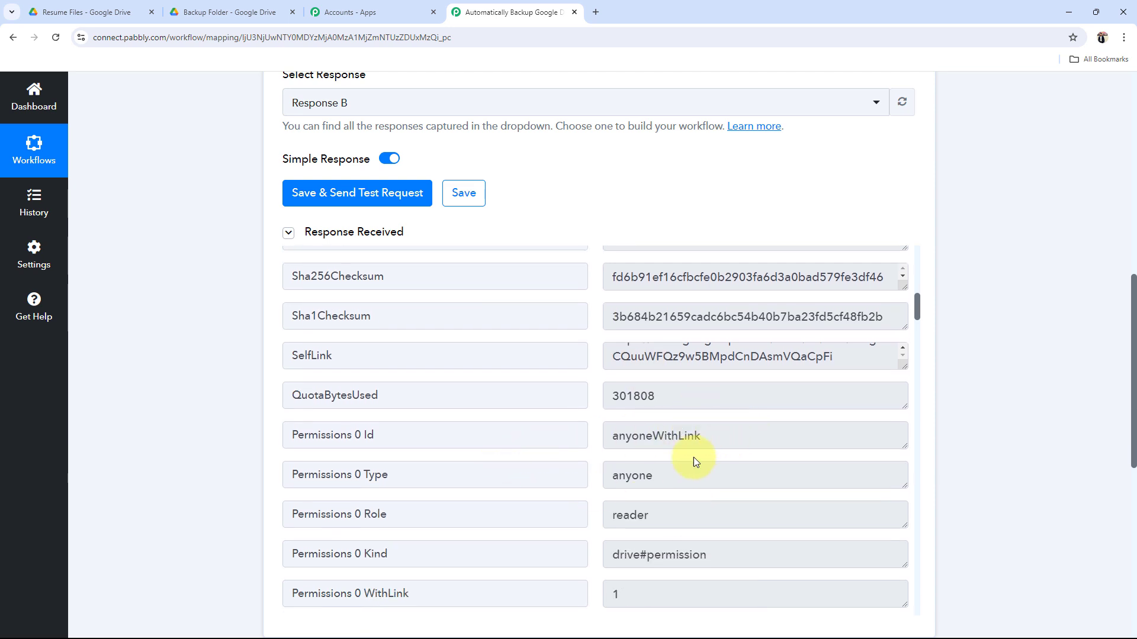
left_click_drag(321, 436, 500, 441)
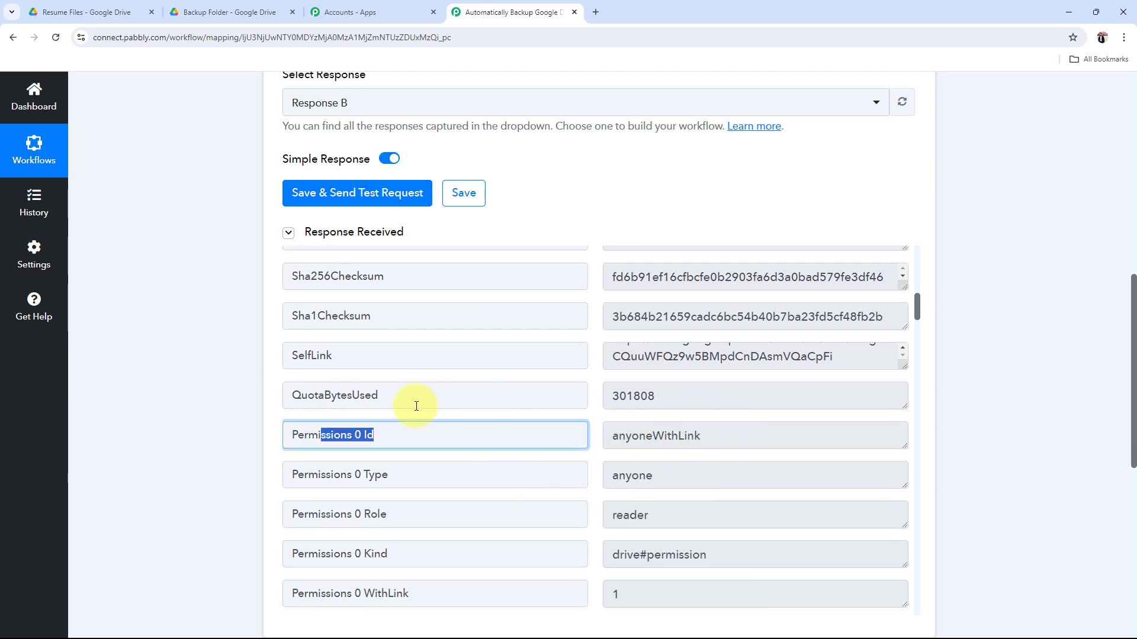
scroll(801, 470, "down", 4)
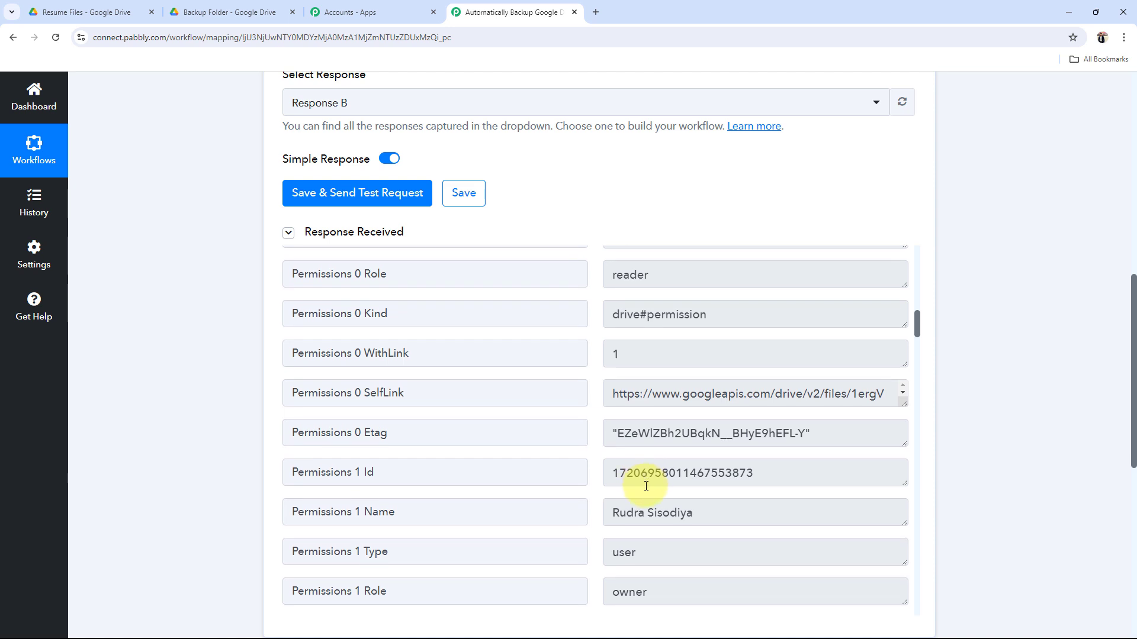
scroll(646, 486, "down", 1)
left_click_drag(607, 424, 808, 431)
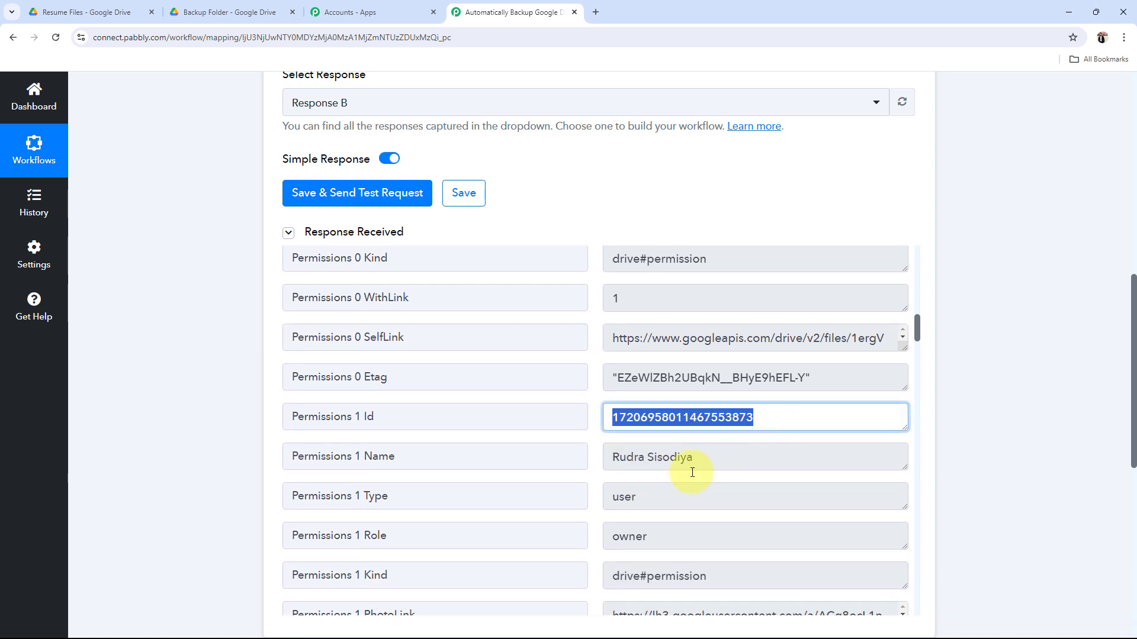
scroll(692, 474, "down", 3)
scroll(694, 476, "down", 2)
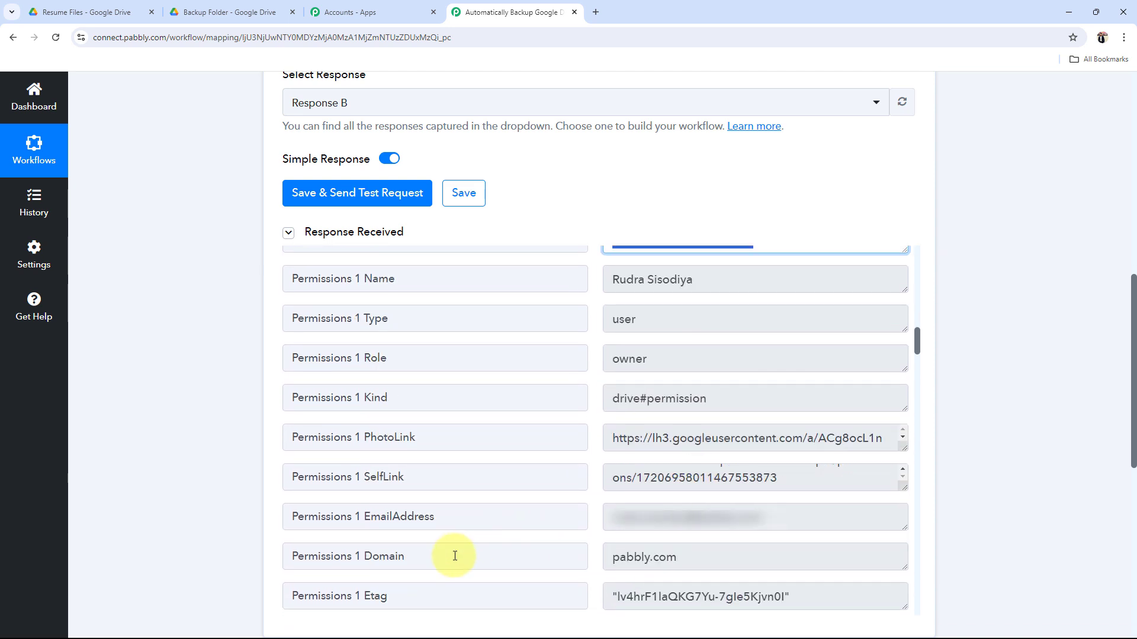
left_click(221, 487)
scroll(220, 486, "down", 5)
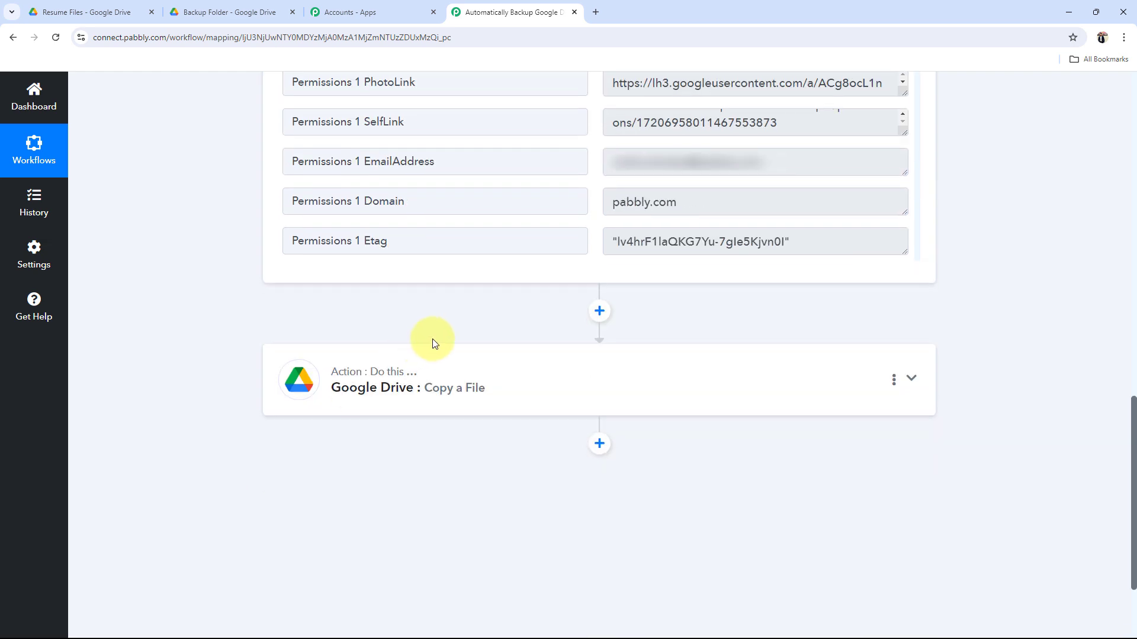
Reopen the Copy a File action, review its fields, and check the Resume Files folder in Google Drive before returning to the workflow
left_click(418, 363)
scroll(192, 374, "up", 7)
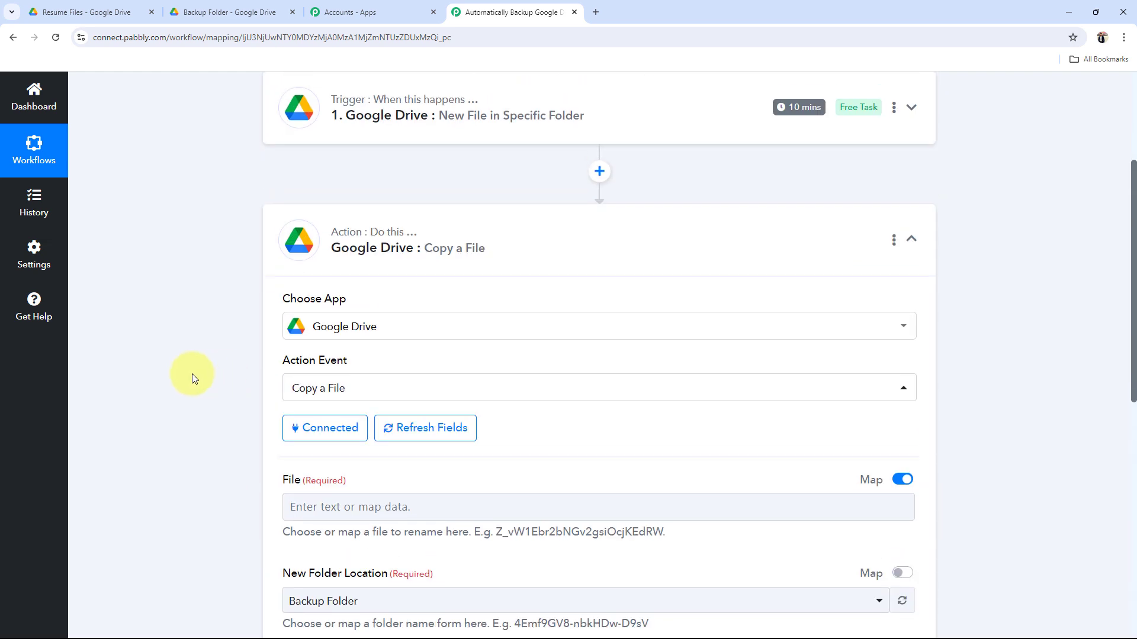
scroll(202, 378, "down", 4)
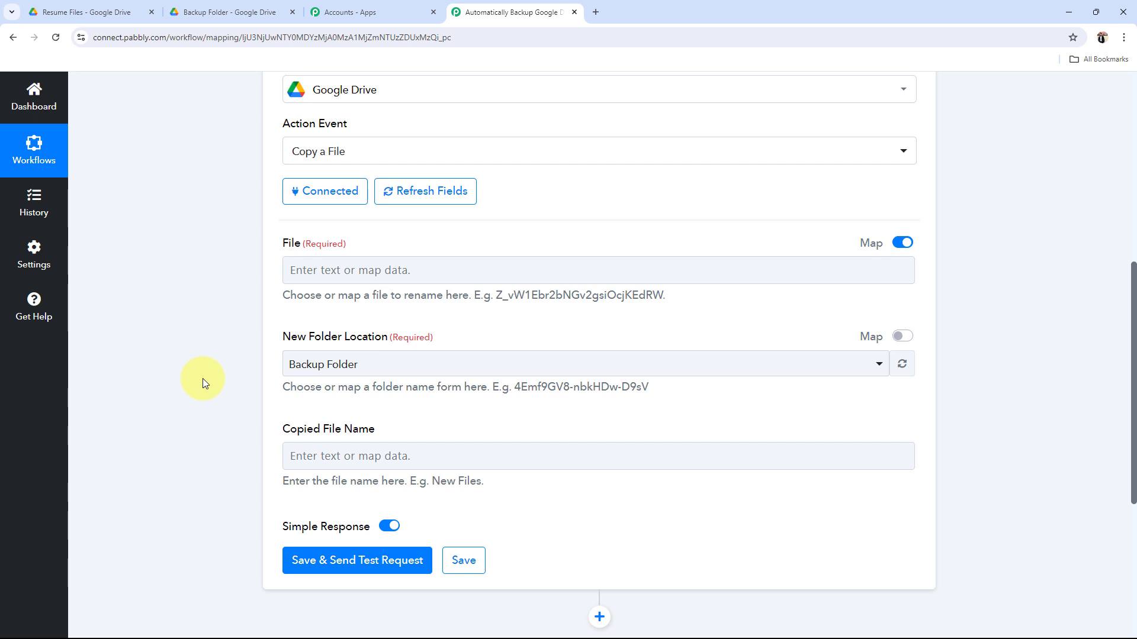
left_click(128, 12)
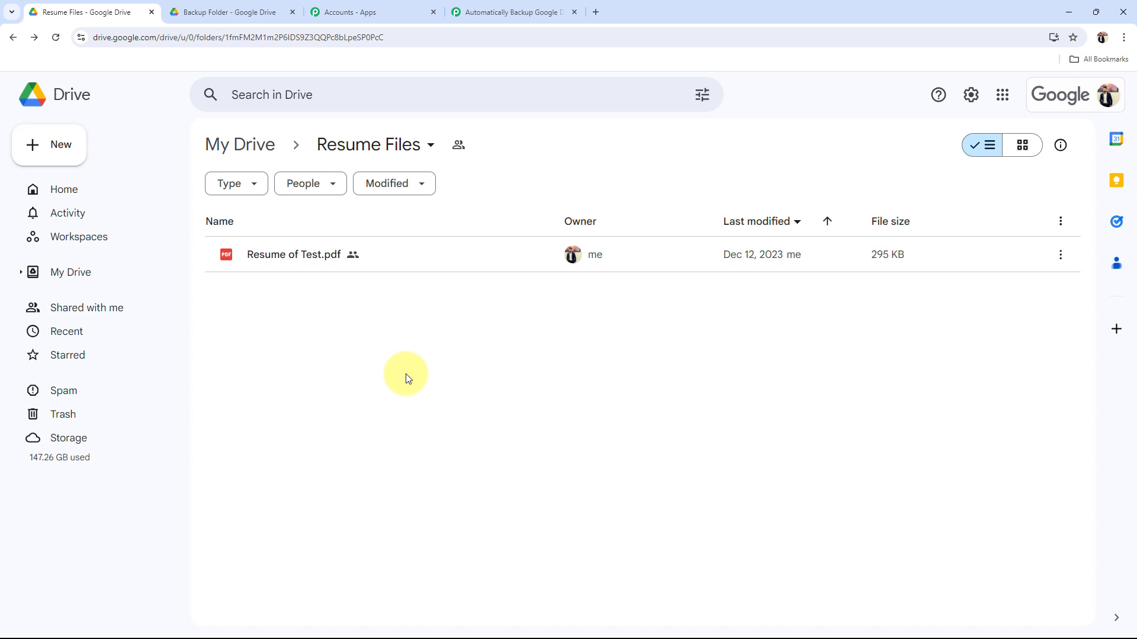
left_click(518, 12)
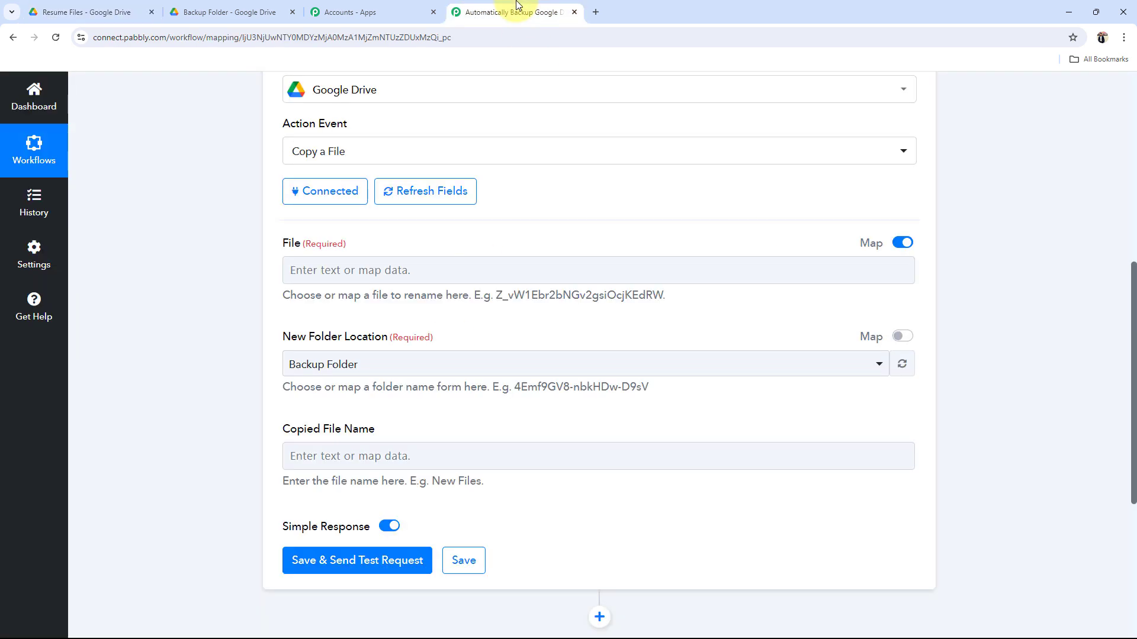
Review the Copy a File action's fields and check Backup Folder in Google Drive before returning to the Pabbly Connect workflow
scroll(123, 347, "up", 5)
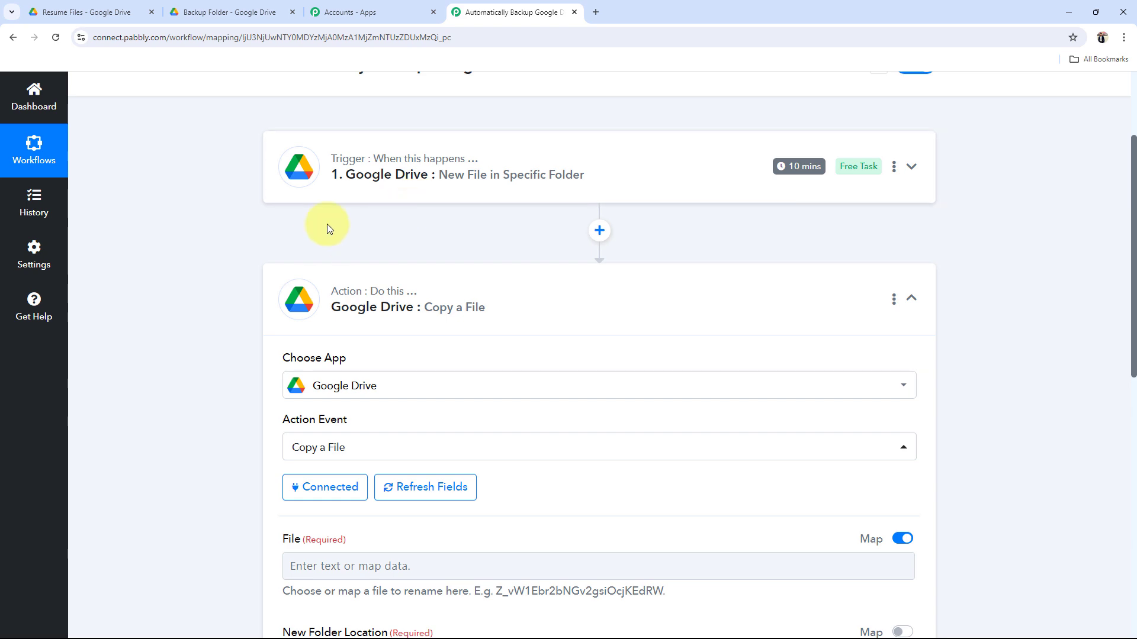
scroll(231, 337, "down", 4)
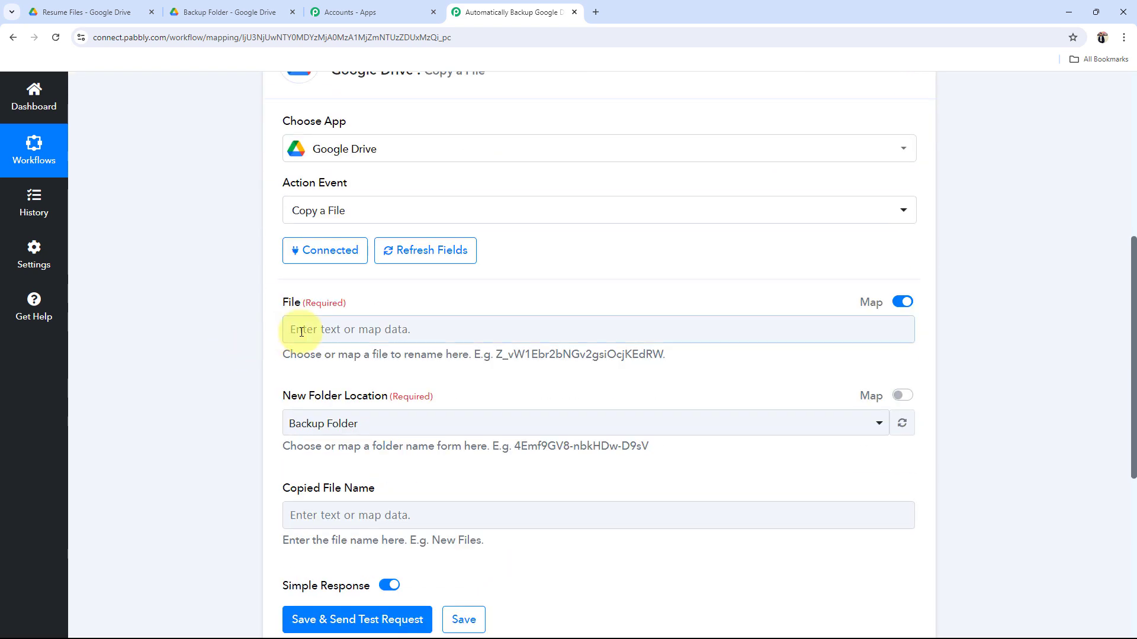
left_click(302, 332)
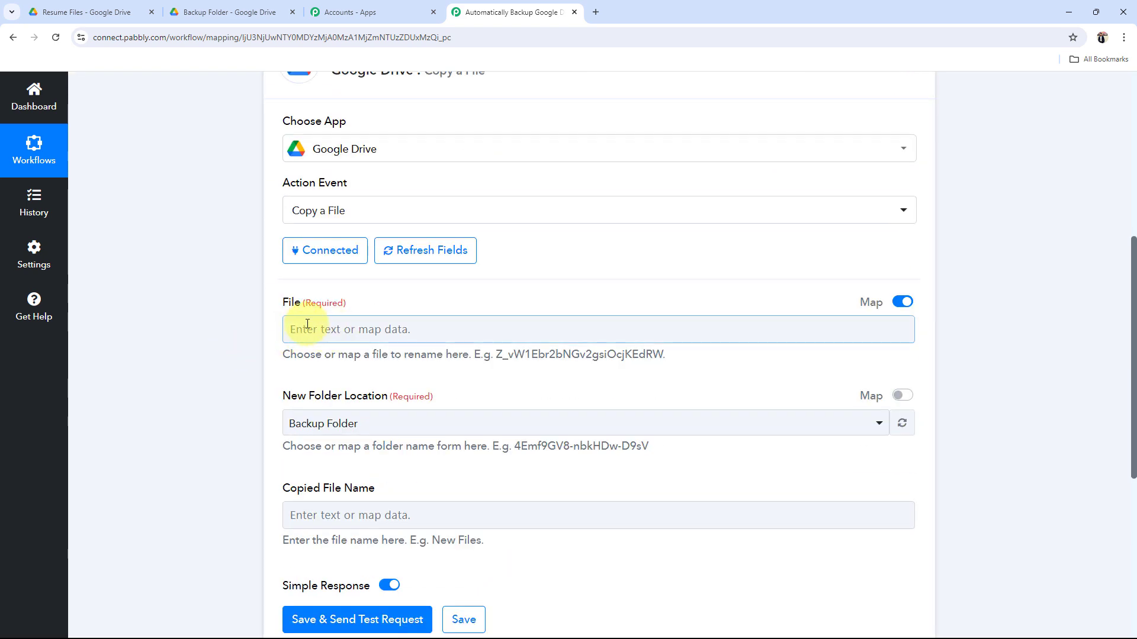
left_click(179, 12)
left_click(487, 16)
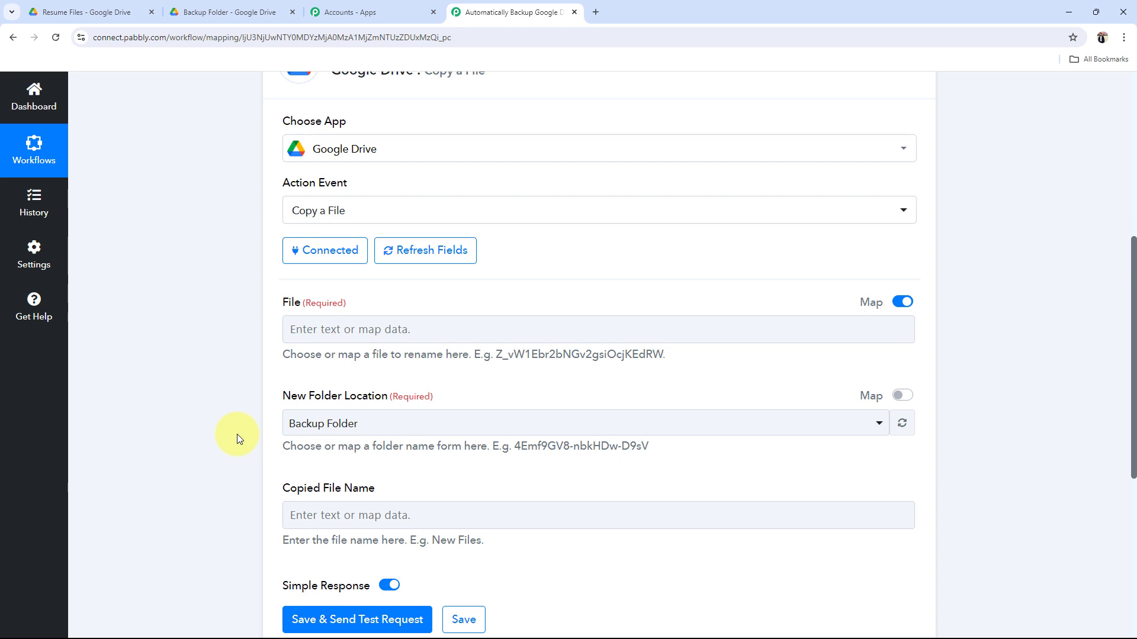
scroll(237, 434, "up", 7)
scroll(258, 393, "down", 6)
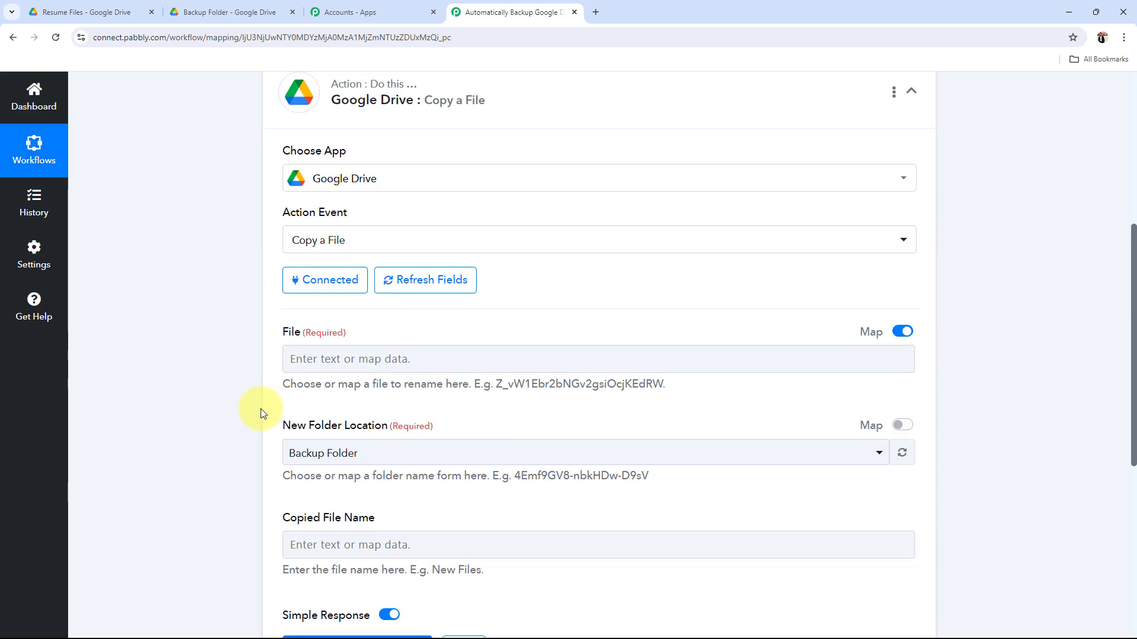
scroll(260, 409, "down", 1)
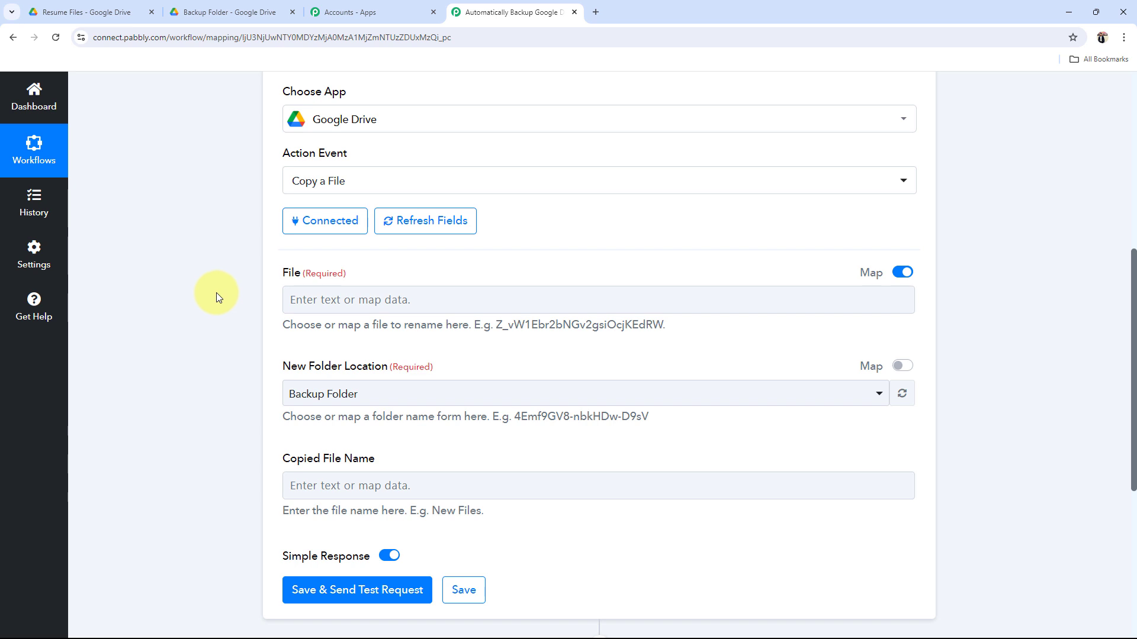
Map the File field to the trigger step's Id value, searching its response data for "id"
left_click(309, 303)
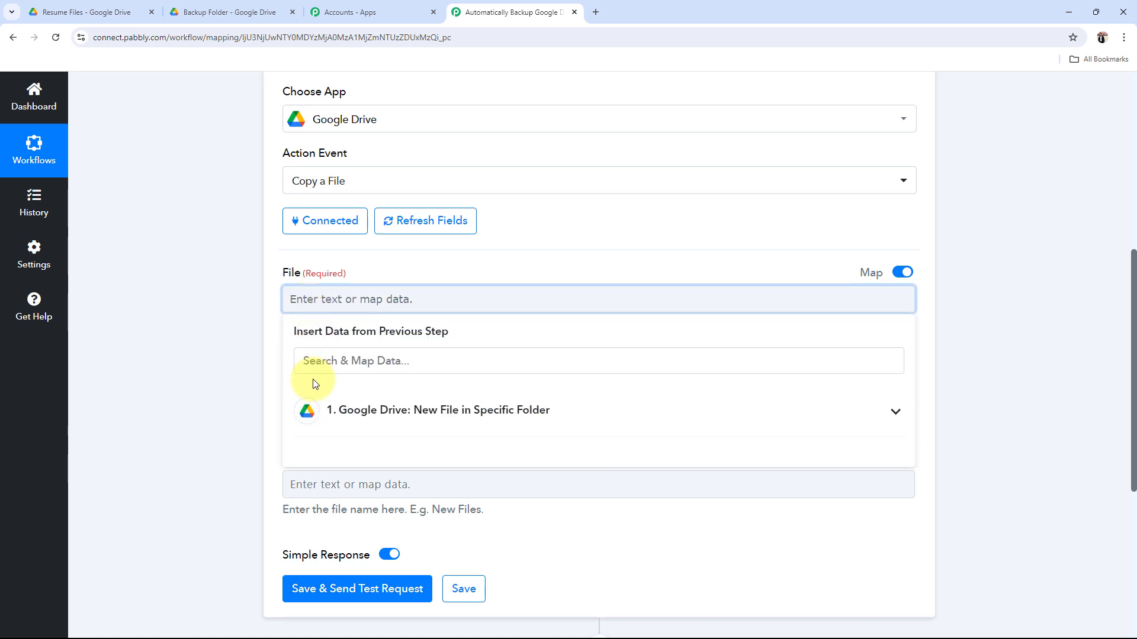
left_click(371, 421)
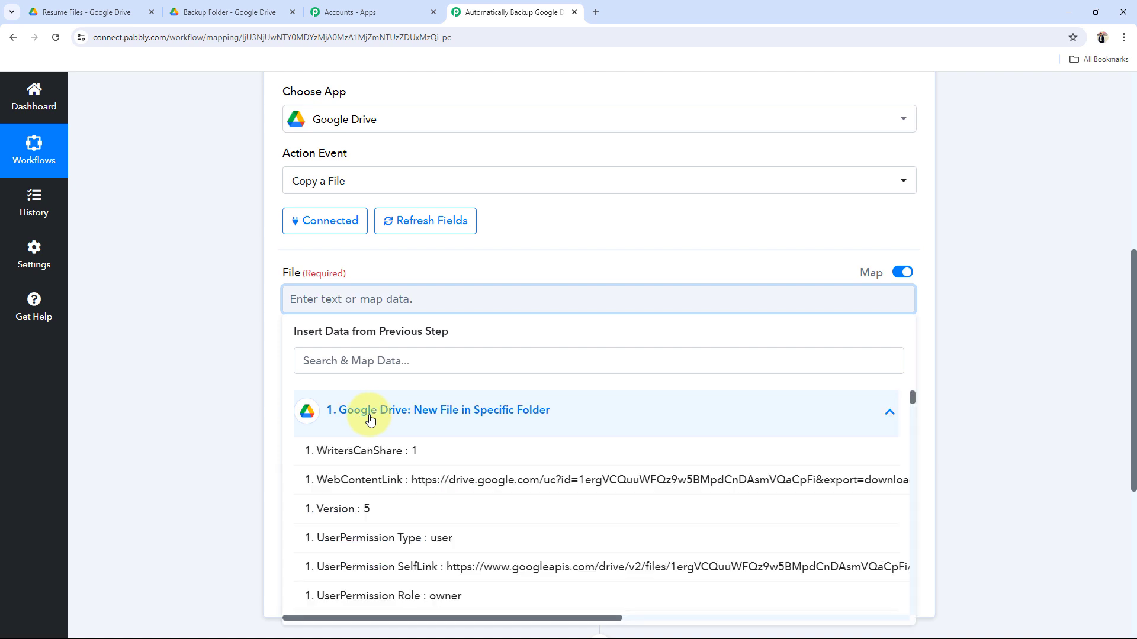
scroll(438, 441, "down", 5)
scroll(452, 508, "up", 5)
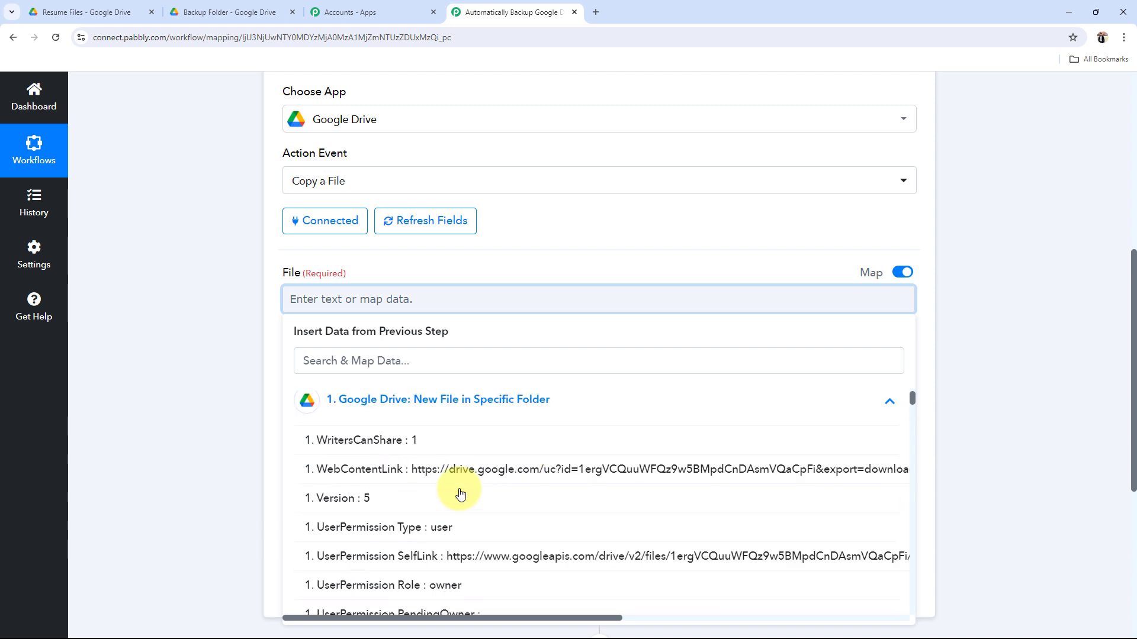
left_click(341, 366)
type("id")
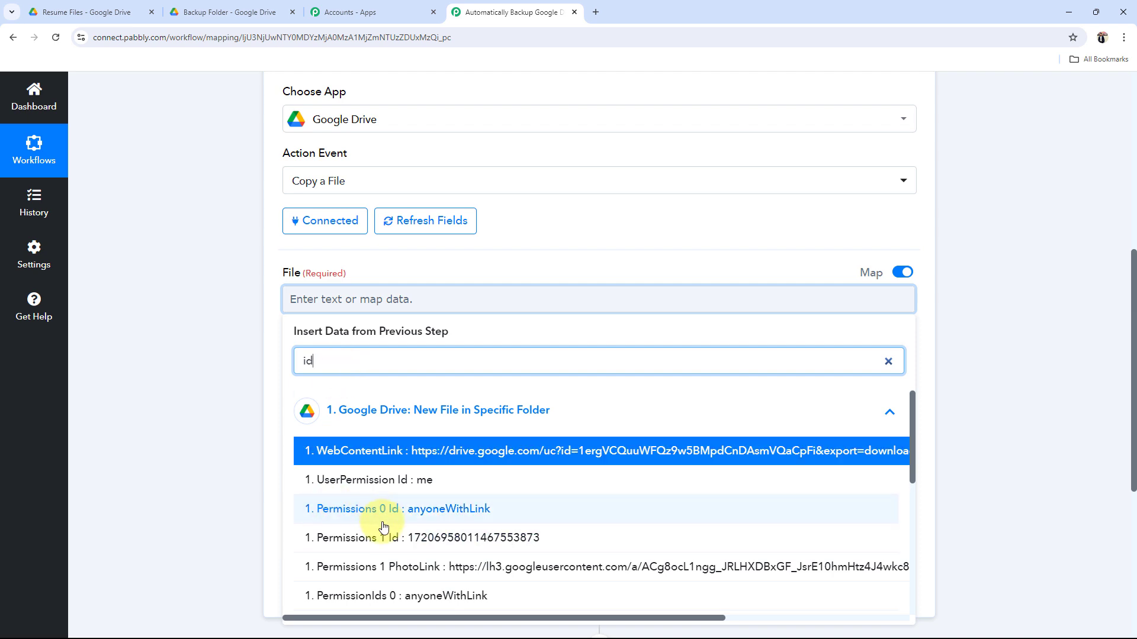
scroll(427, 537, "down", 3)
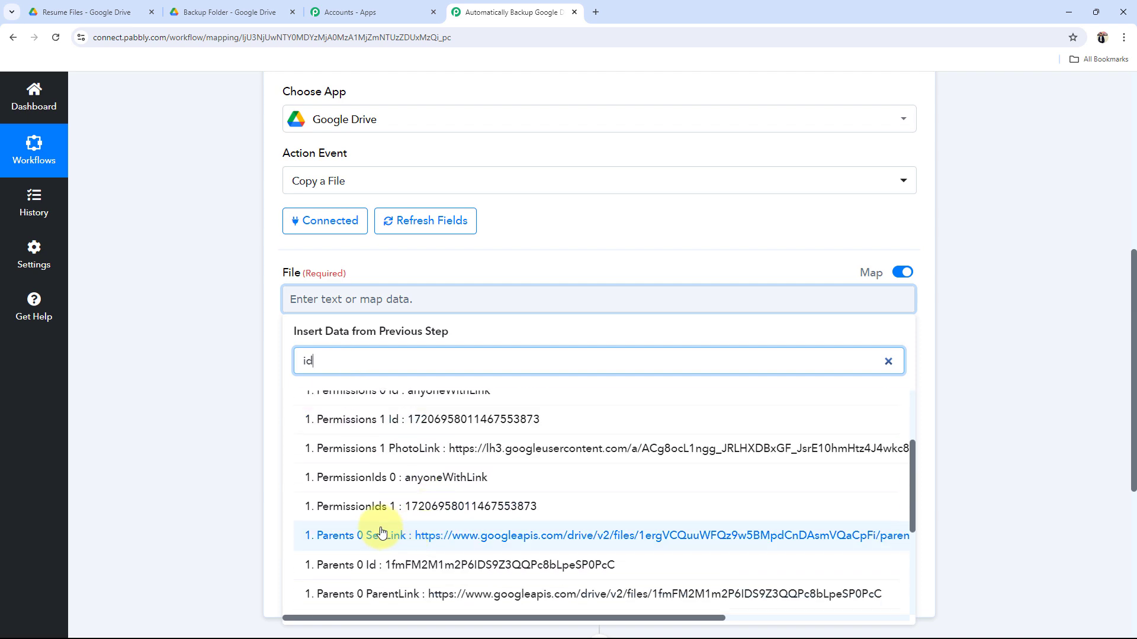
scroll(309, 427, "down", 3)
scroll(317, 446, "up", 1)
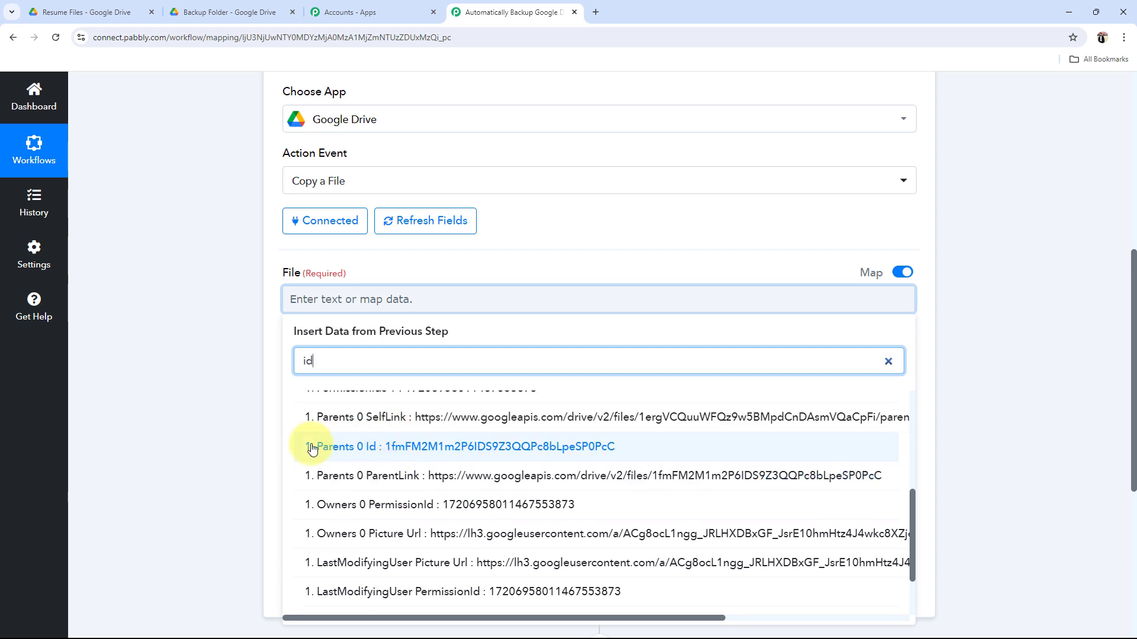
scroll(441, 529, "down", 1)
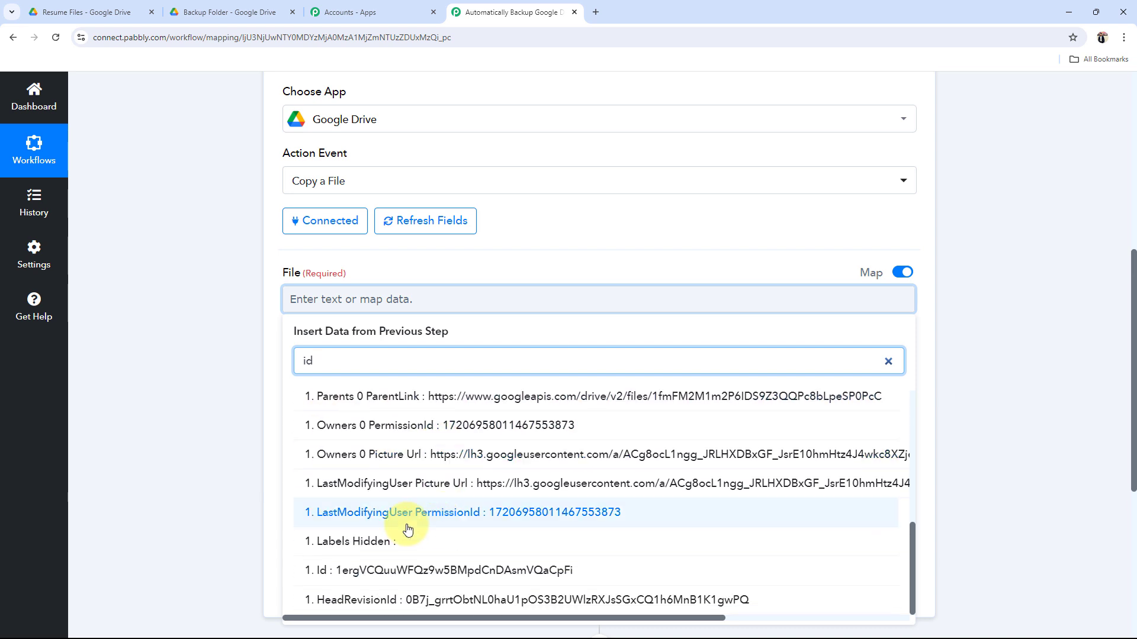
left_click(337, 581)
left_click(246, 341)
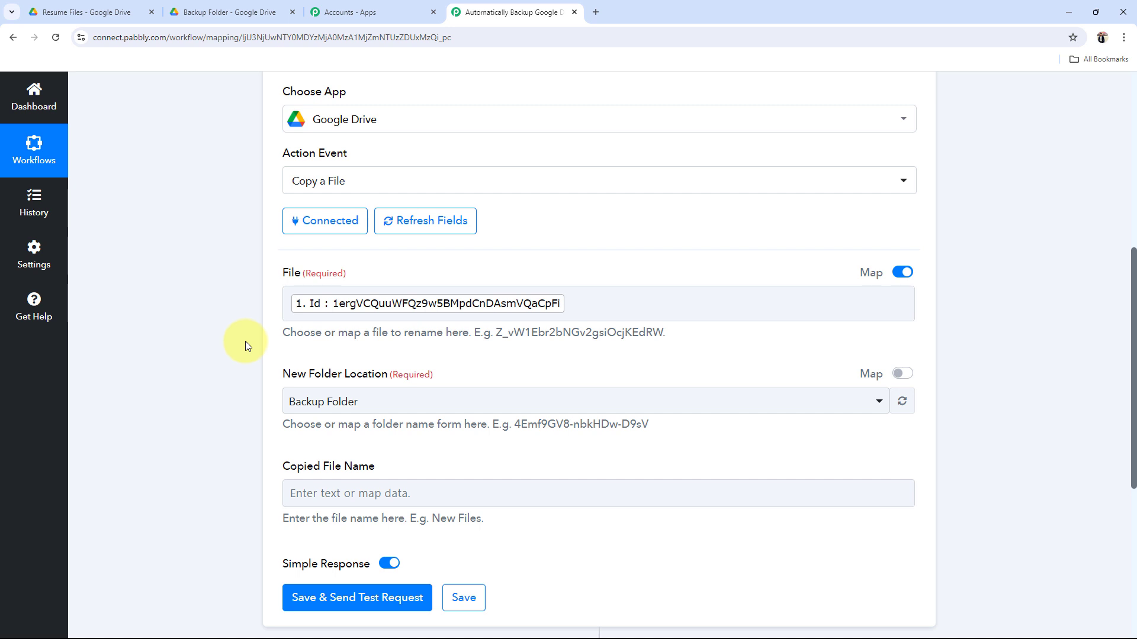
Check the Resume Files folder and Backup Folder in Google Drive against the New Folder Location field in the Pabbly Connect workflow
left_click(95, 9)
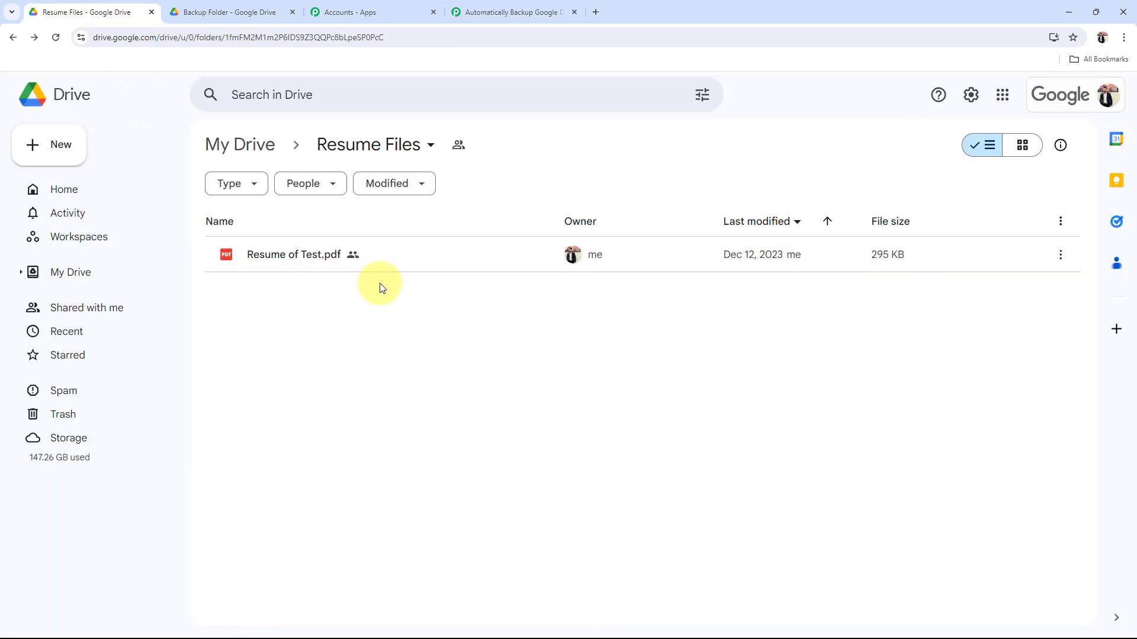
left_click(266, 6)
left_click(512, 12)
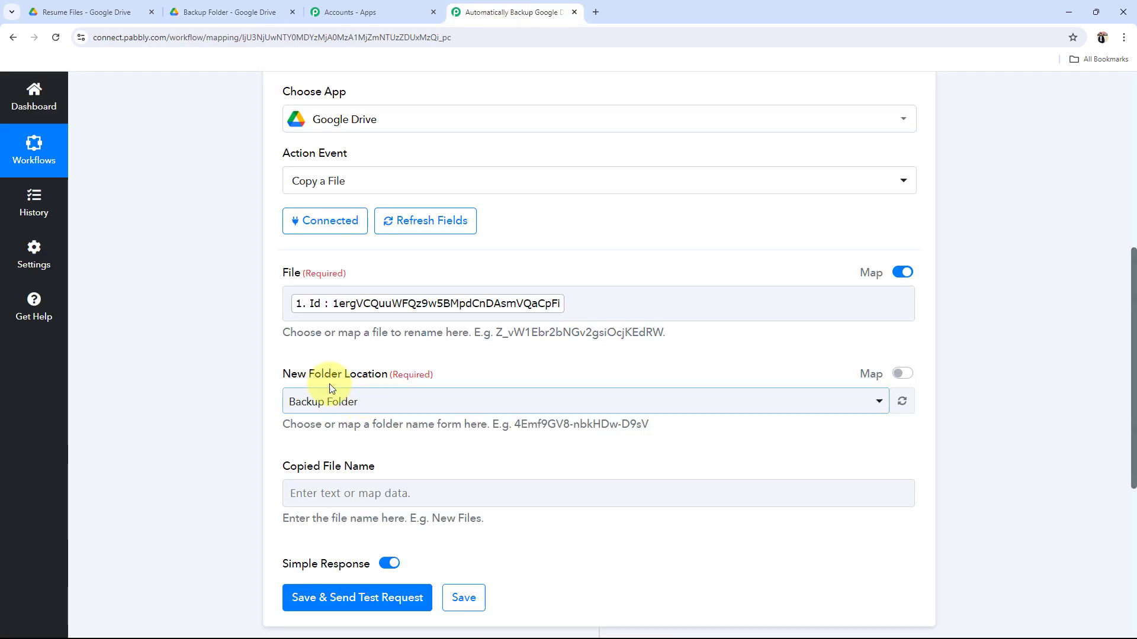
left_click(369, 402)
left_click(335, 465)
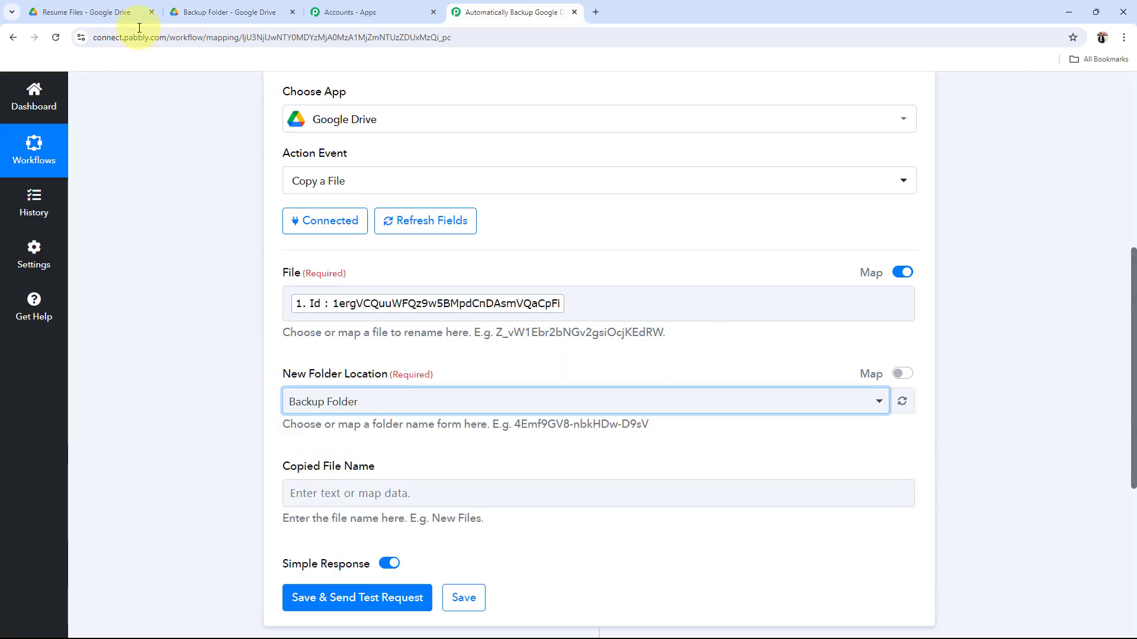
left_click(195, 12)
left_click(521, 12)
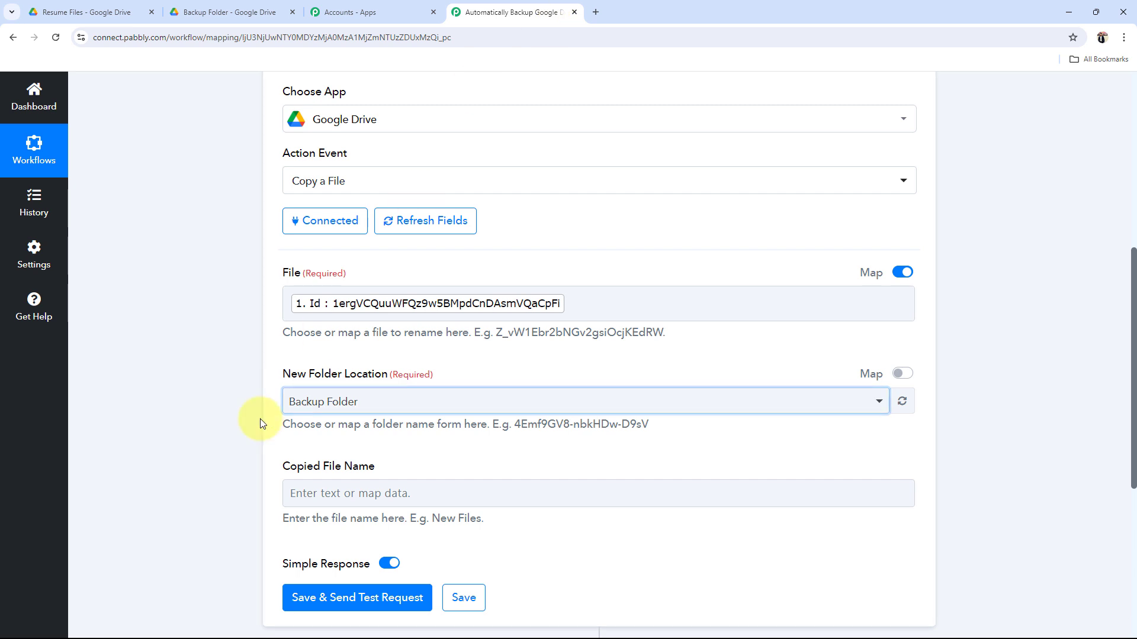
Map Copied File Name to the trigger step's Title value followed by the suffix "_backupfile"
scroll(261, 423, "down", 2)
left_click(296, 372)
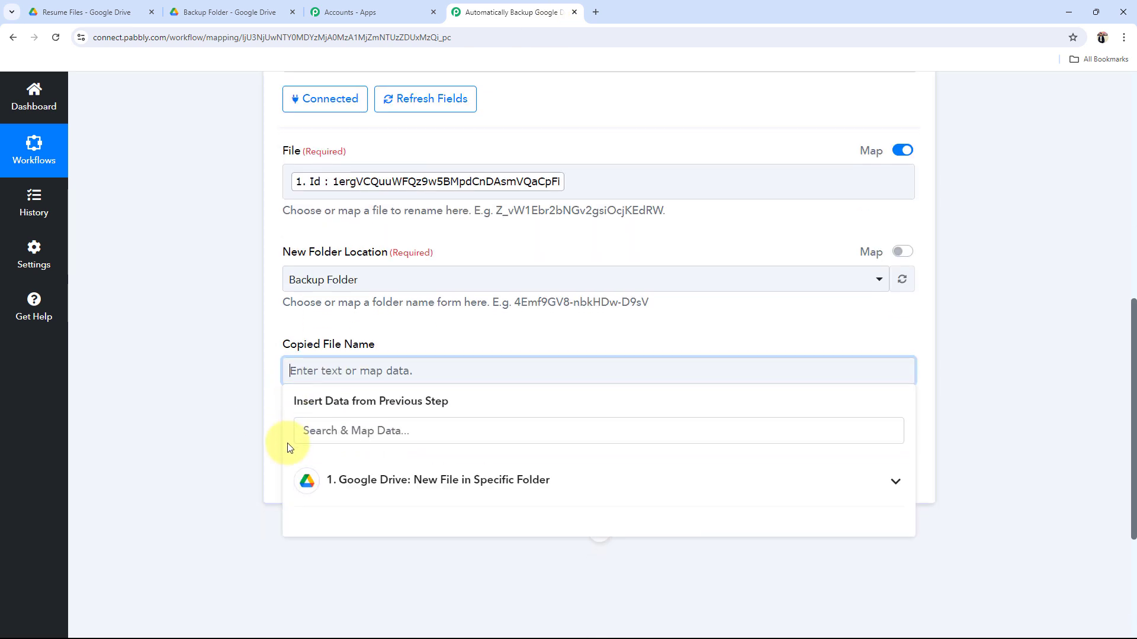
scroll(288, 449, "down", 1)
left_click(379, 424)
scroll(427, 565, "down", 3)
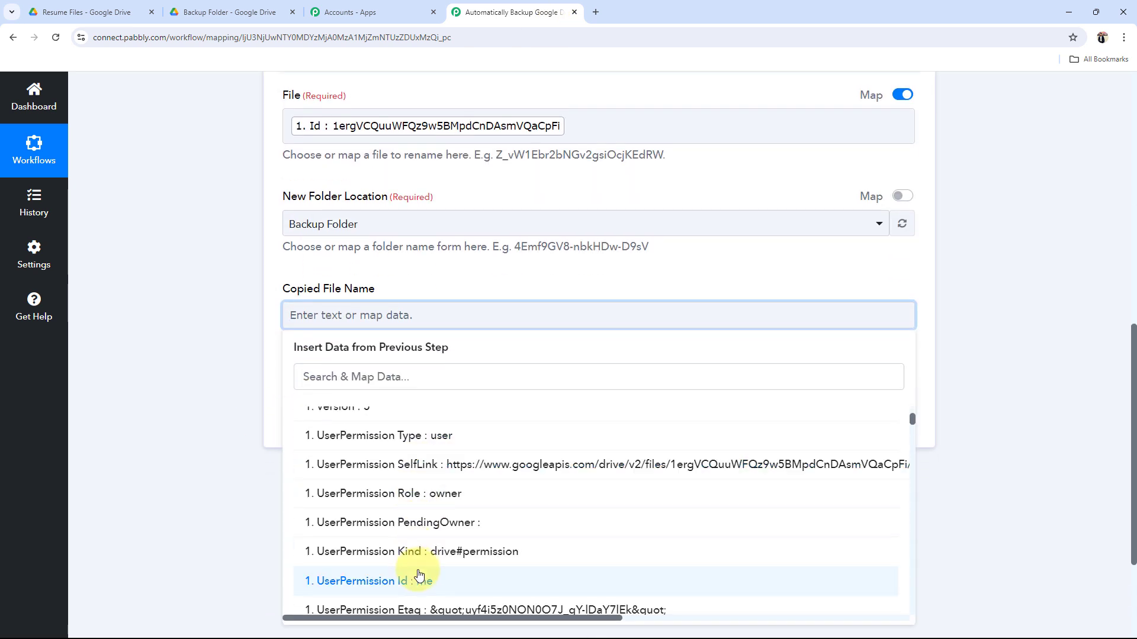
scroll(419, 574, "down", 4)
left_click(407, 524)
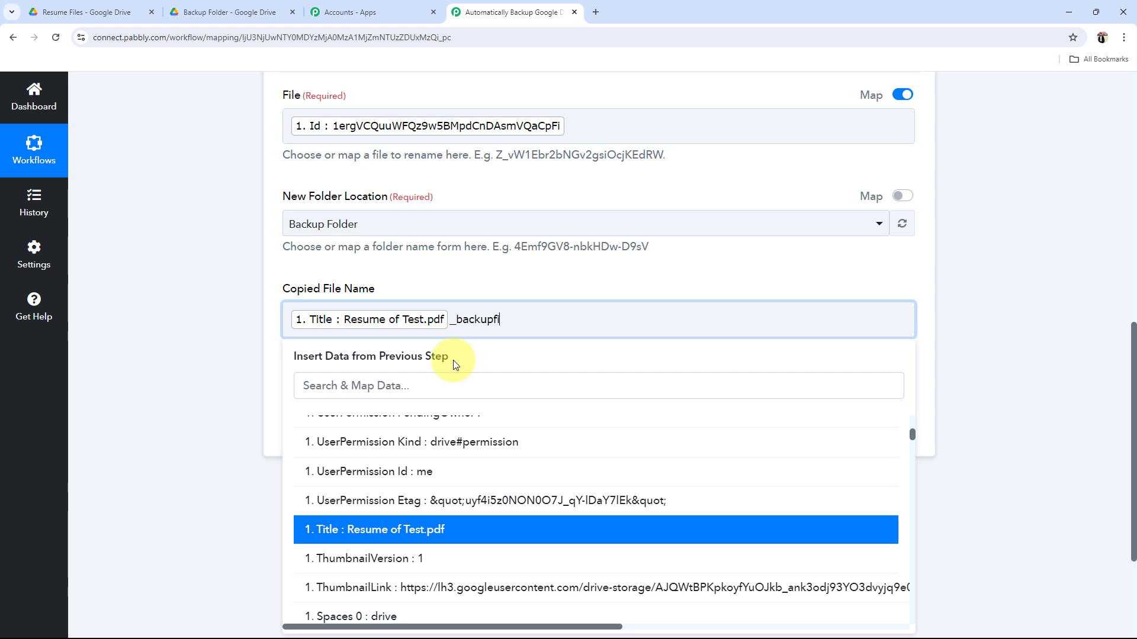
left_click(232, 379)
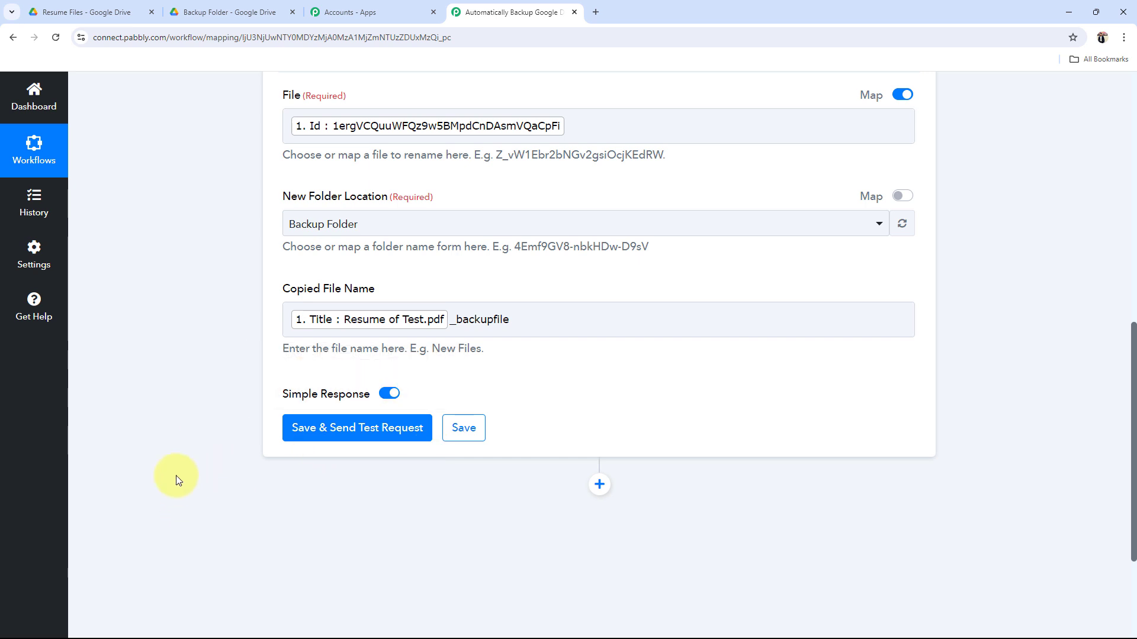
Check the Resume Files folder and Backup Folder in Google Drive before testing, and return to the Pabbly Connect workflow
scroll(178, 480, "up", 2)
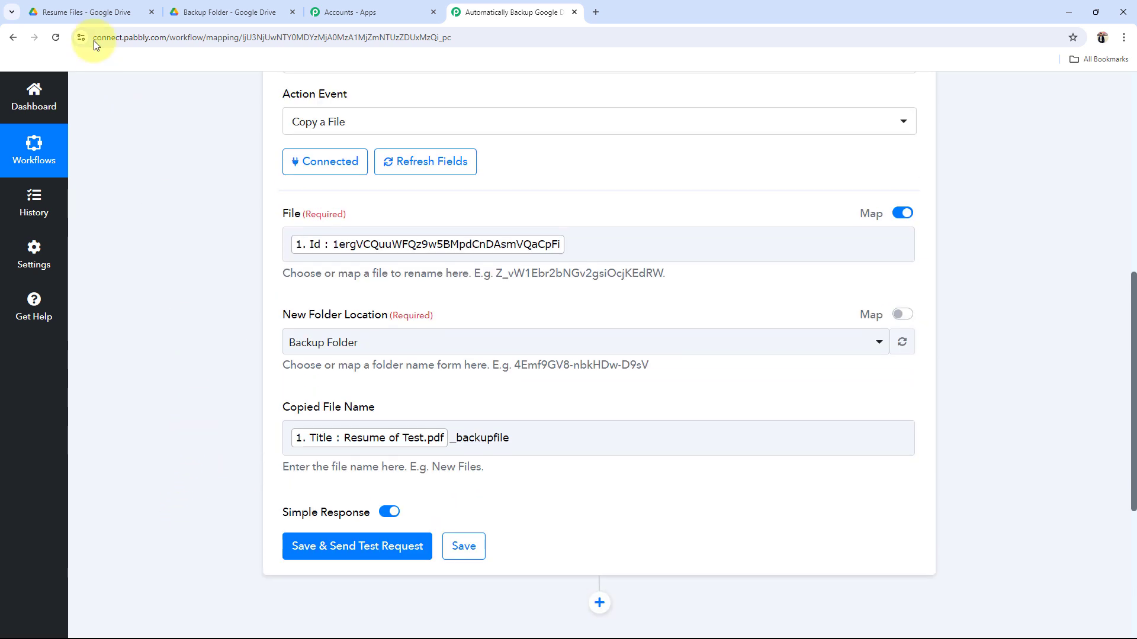
left_click(83, 12)
left_click(225, 11)
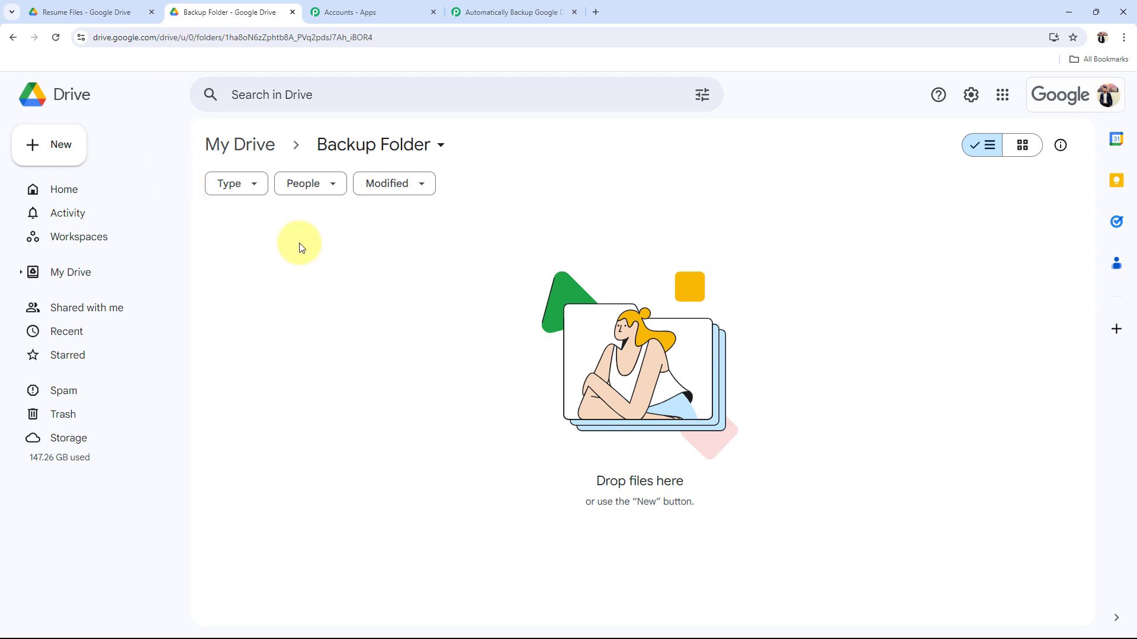
left_click(518, 12)
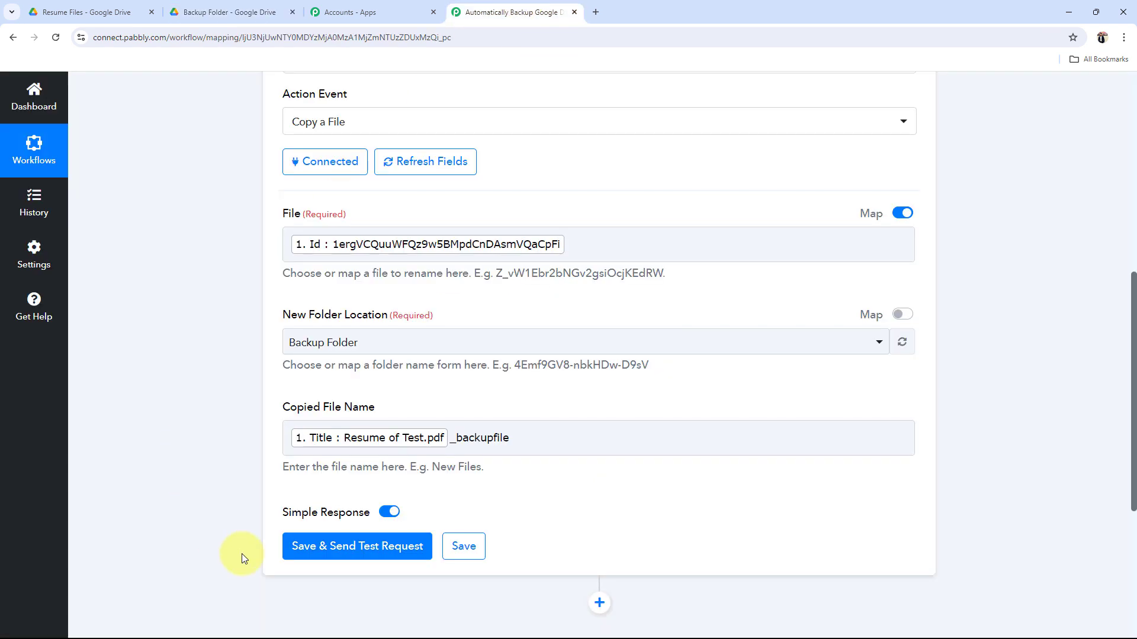
Save the Copy a File action with a test request and review the received response
left_click(332, 546)
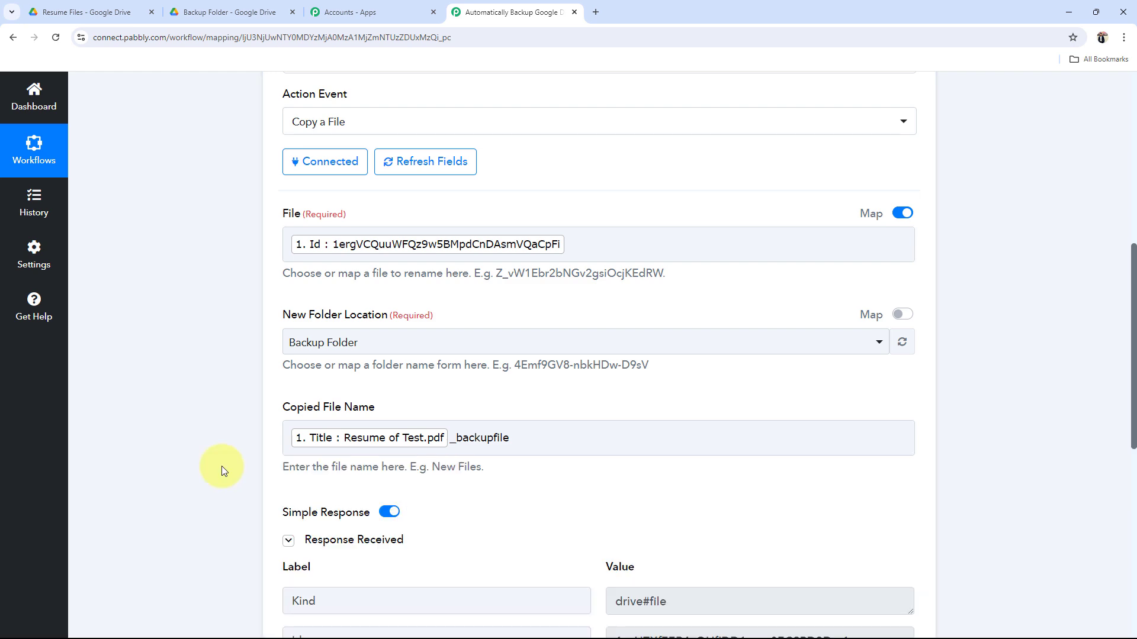
scroll(221, 467, "down", 5)
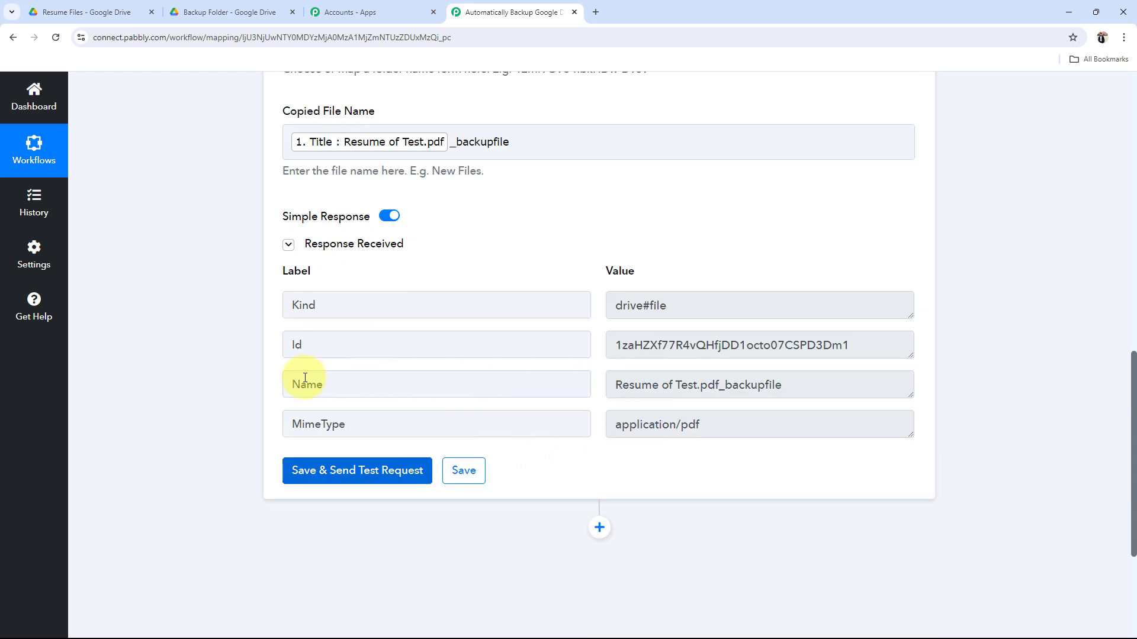
scroll(303, 378, "up", 2)
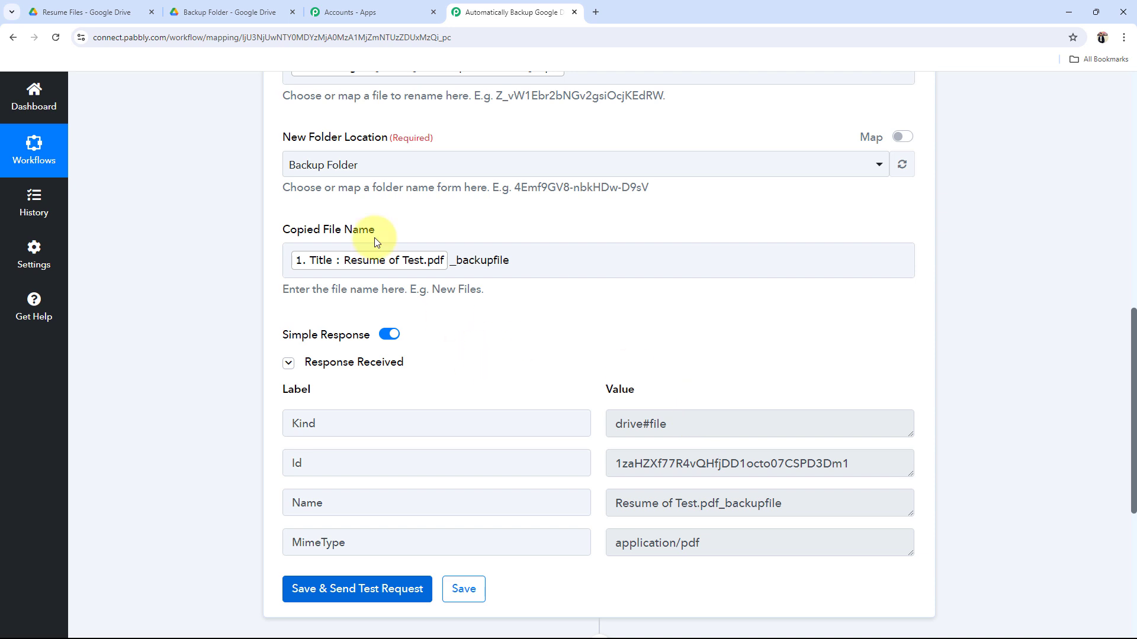
Preview Resume of Test.pdf_backupfile from Backup Folder in Google Drive and close the preview
left_click(200, 6)
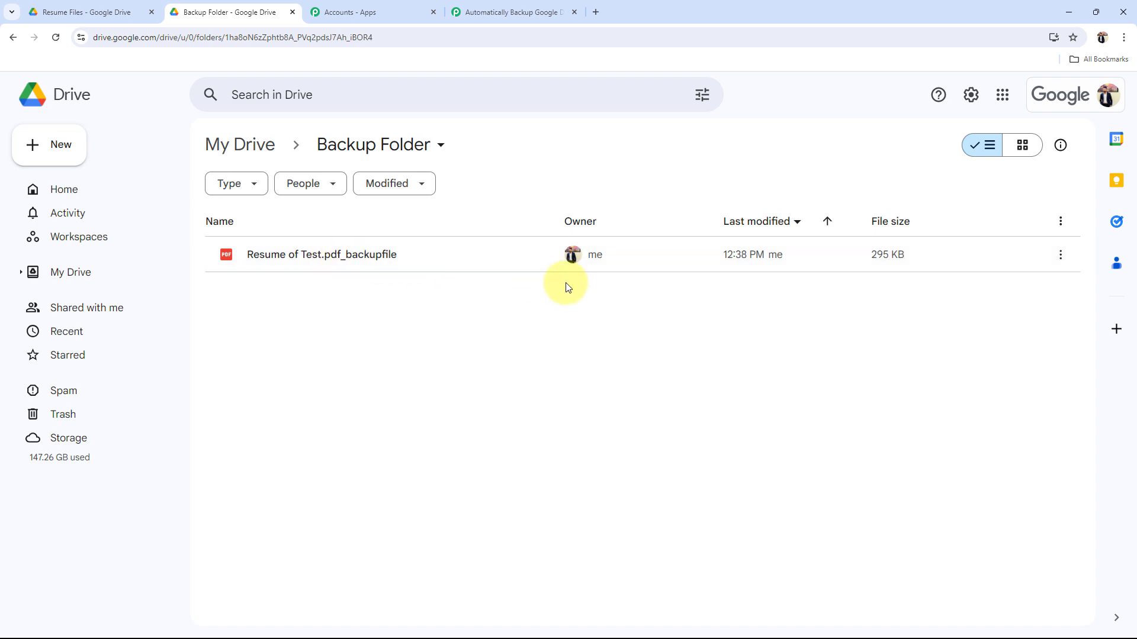
left_click(489, 255)
double_click(489, 254)
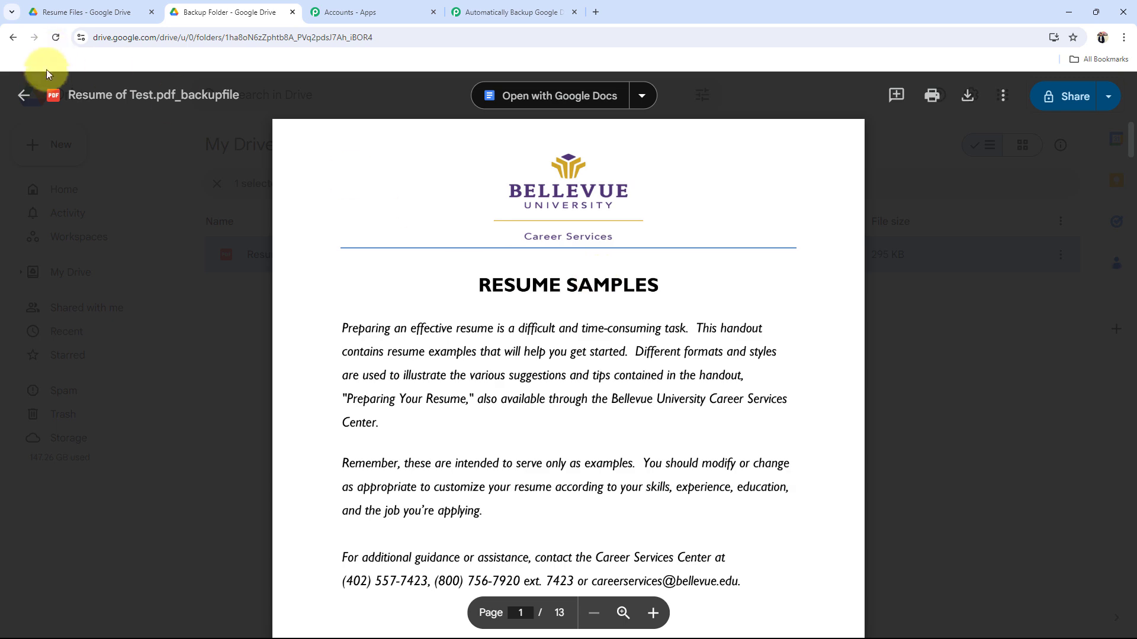
left_click(24, 94)
left_click(389, 341)
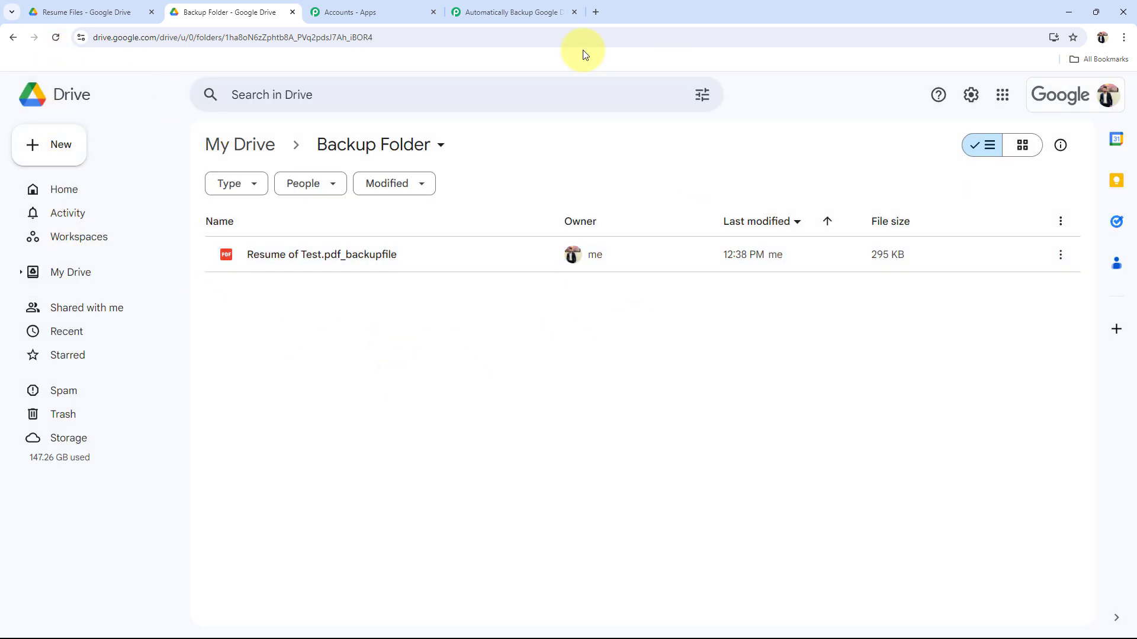
Return to the Pabbly Connect workflow and collapse the Copy a File action step
left_click(521, 12)
scroll(148, 400, "up", 10)
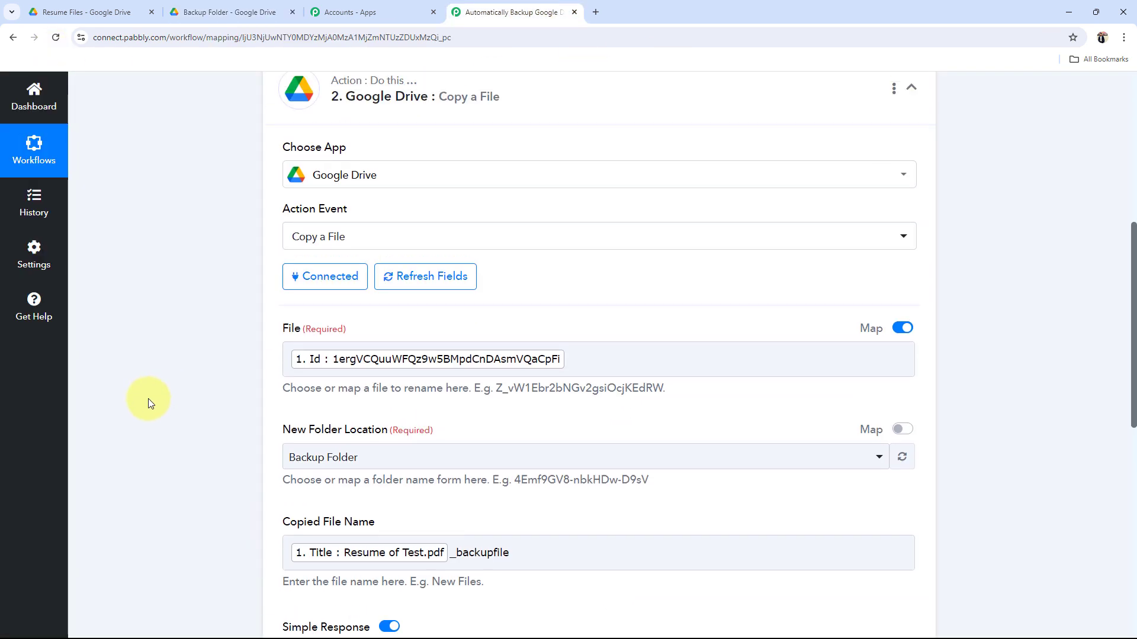
left_click(431, 303)
scroll(188, 395, "up", 3)
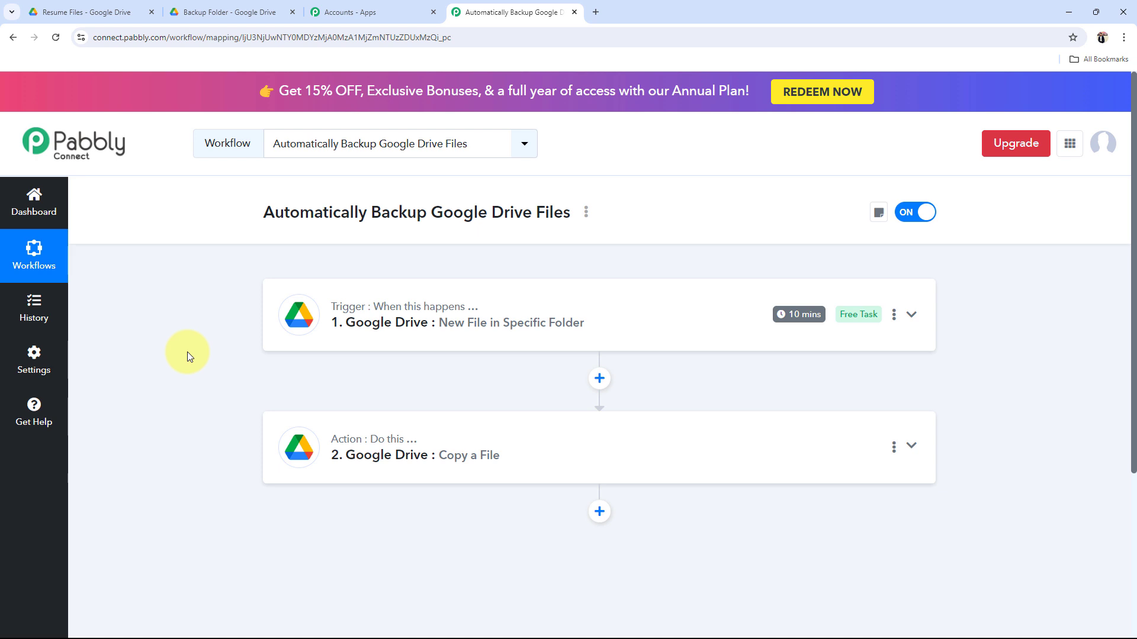
Compare the Resume Files folder with Backup Folder in Google Drive and return to the Pabbly Connect workflow
left_click(89, 12)
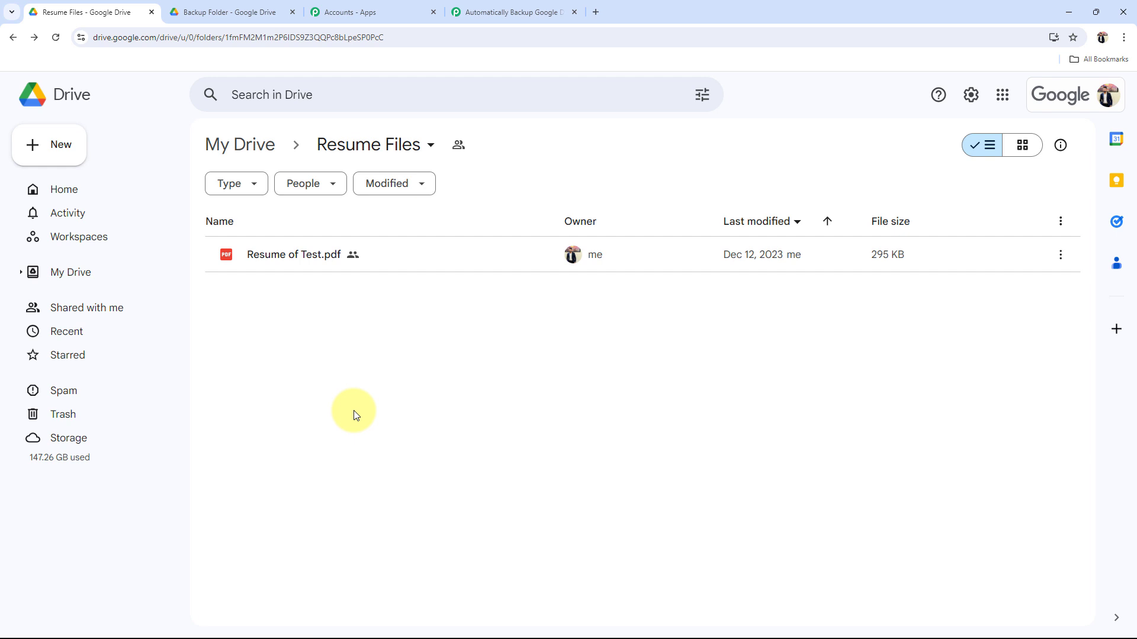
left_click(185, 12)
left_click(508, 12)
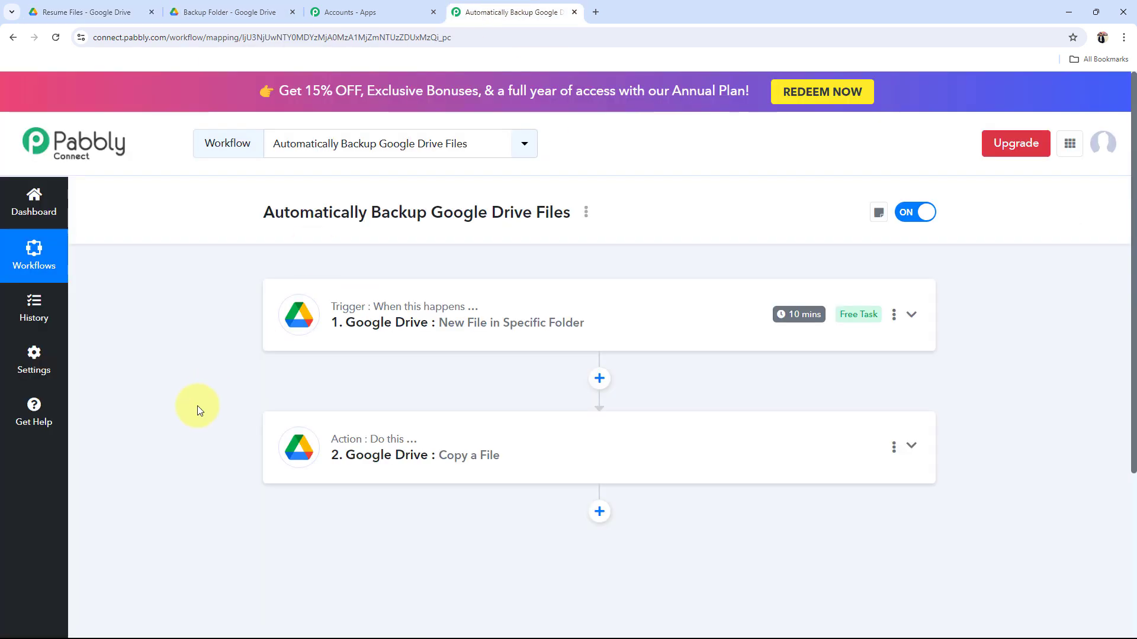
Examine the available Set Trigger Time intervals for the Google Drive trigger and close the dialog without saving
left_click(894, 318)
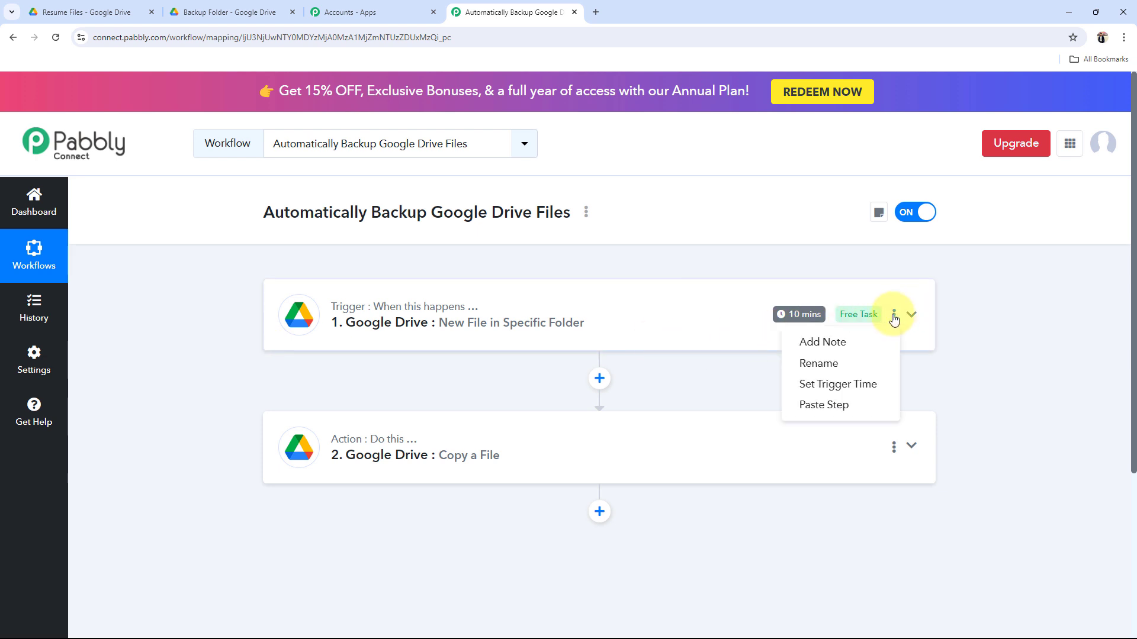
left_click(835, 388)
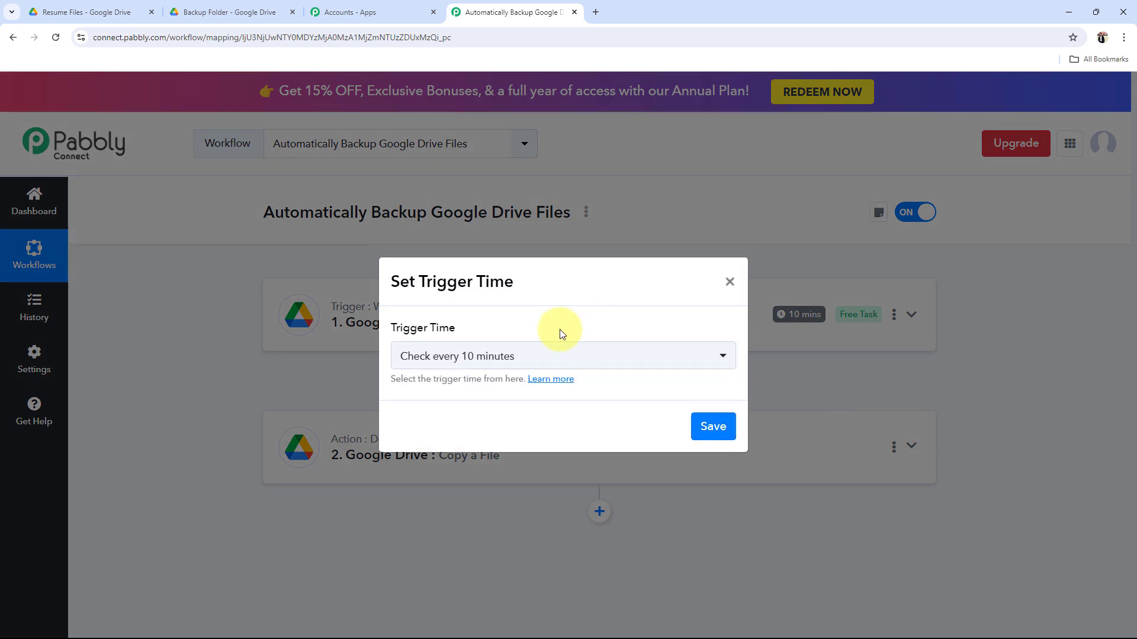
left_click(473, 352)
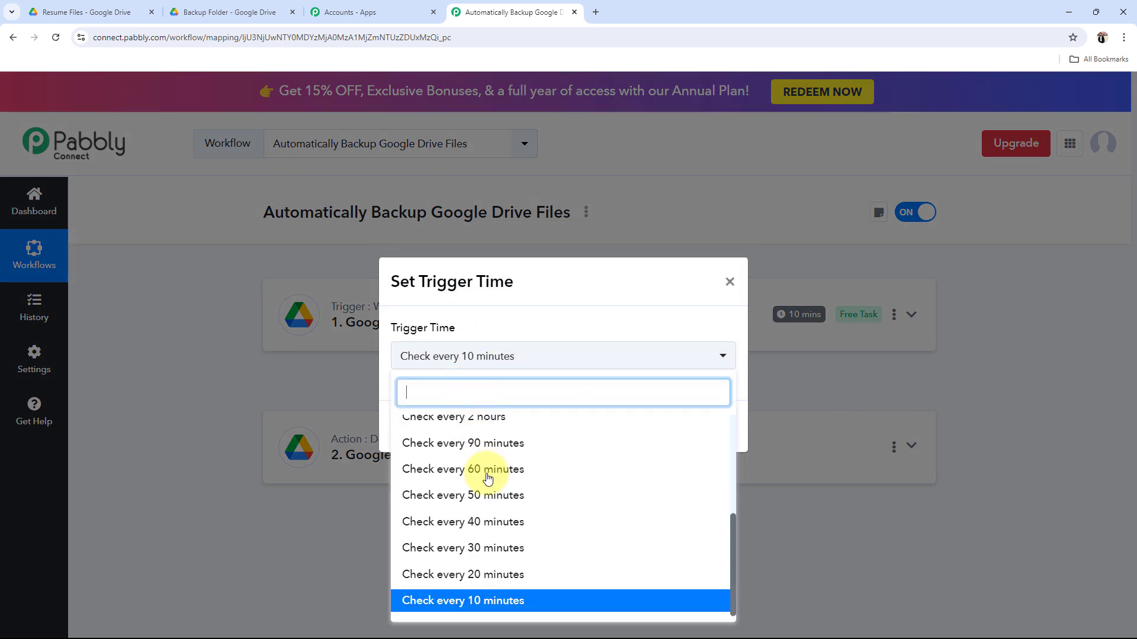
scroll(462, 545, "up", 3)
scroll(487, 465, "down", 3)
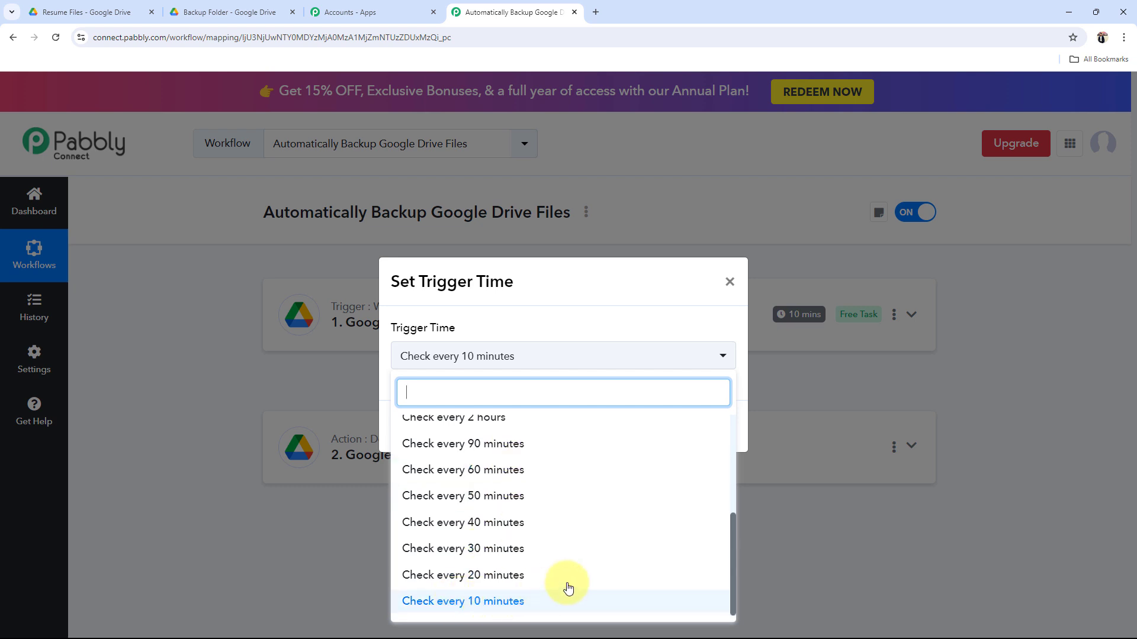
left_click(729, 283)
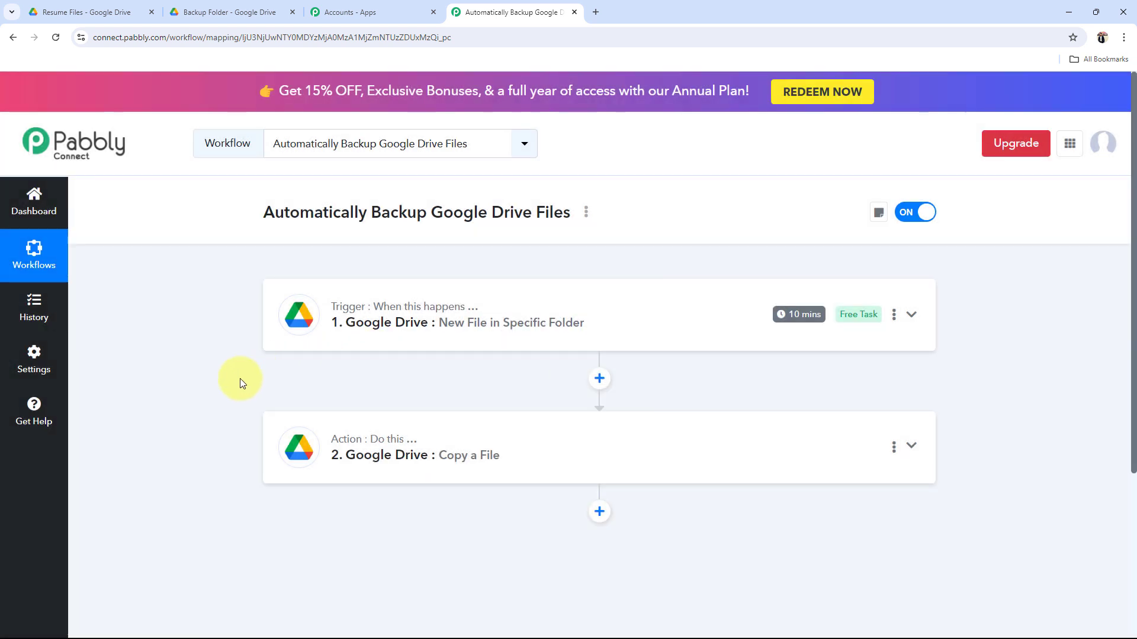